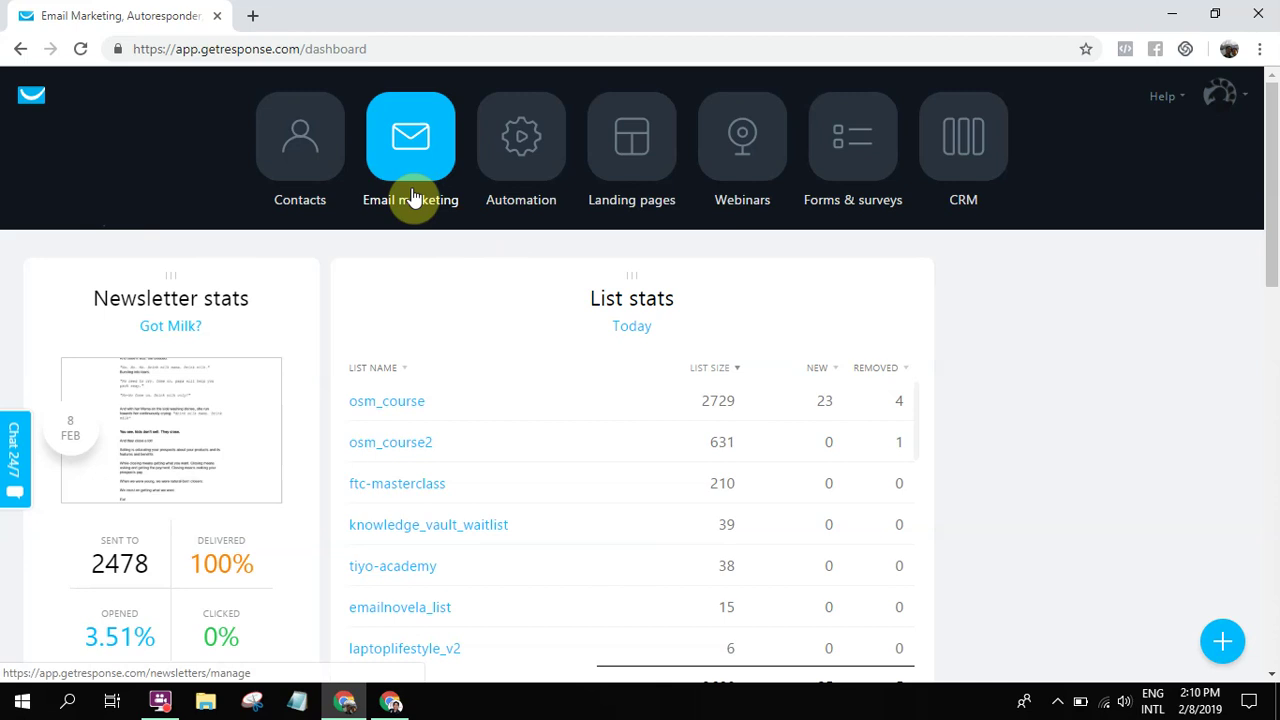
{"action": "left_click", "coordinate": [408, 158]}
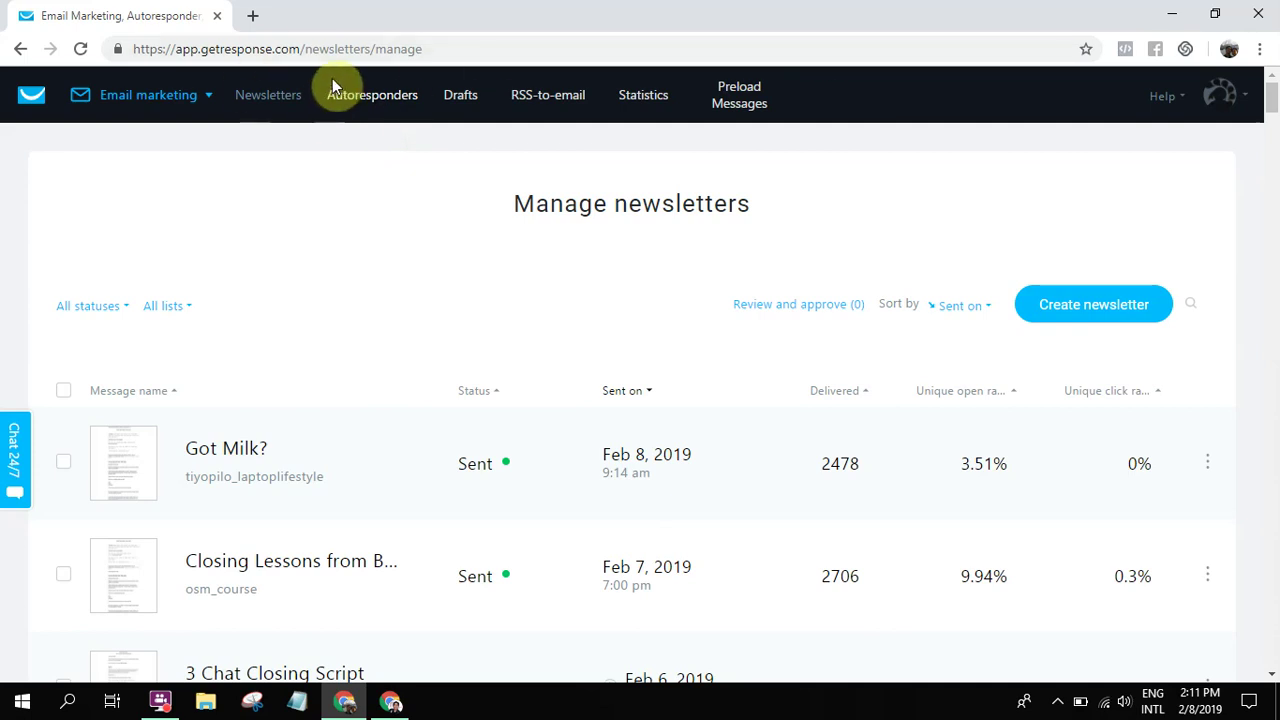
{"action": "left_click", "coordinate": [164, 100]}
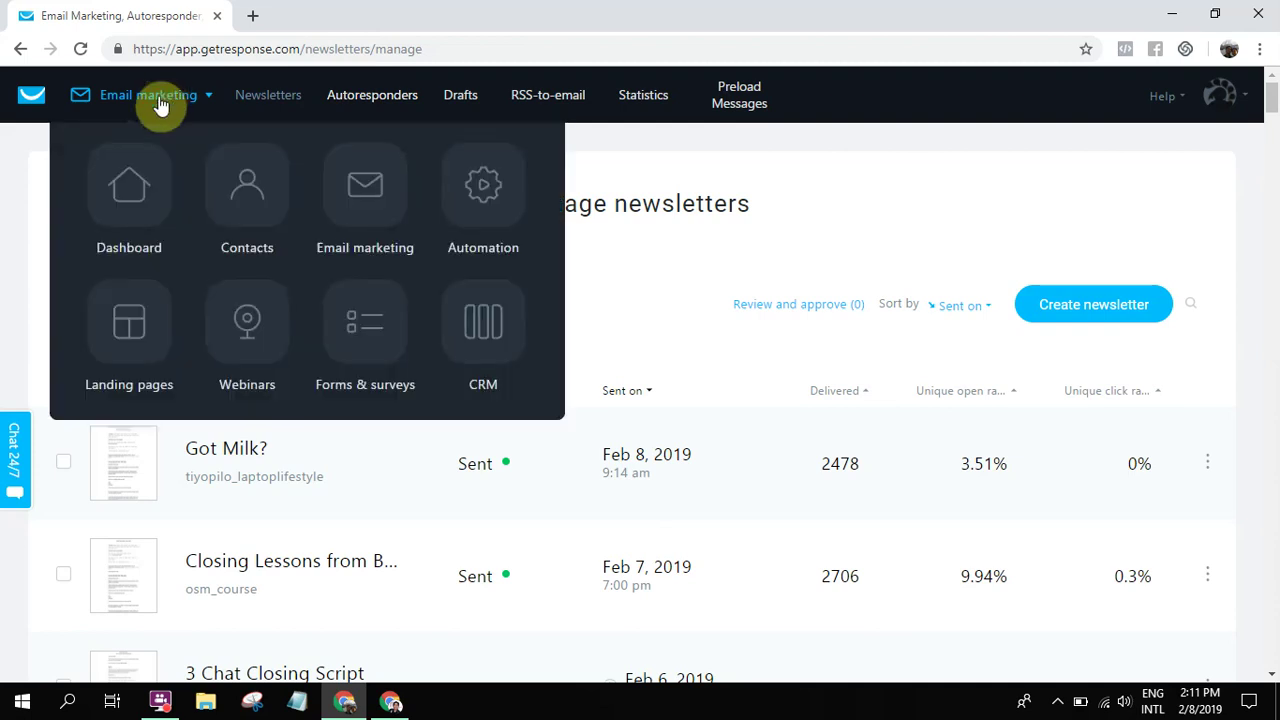
{"action": "left_click", "coordinate": [486, 188]}
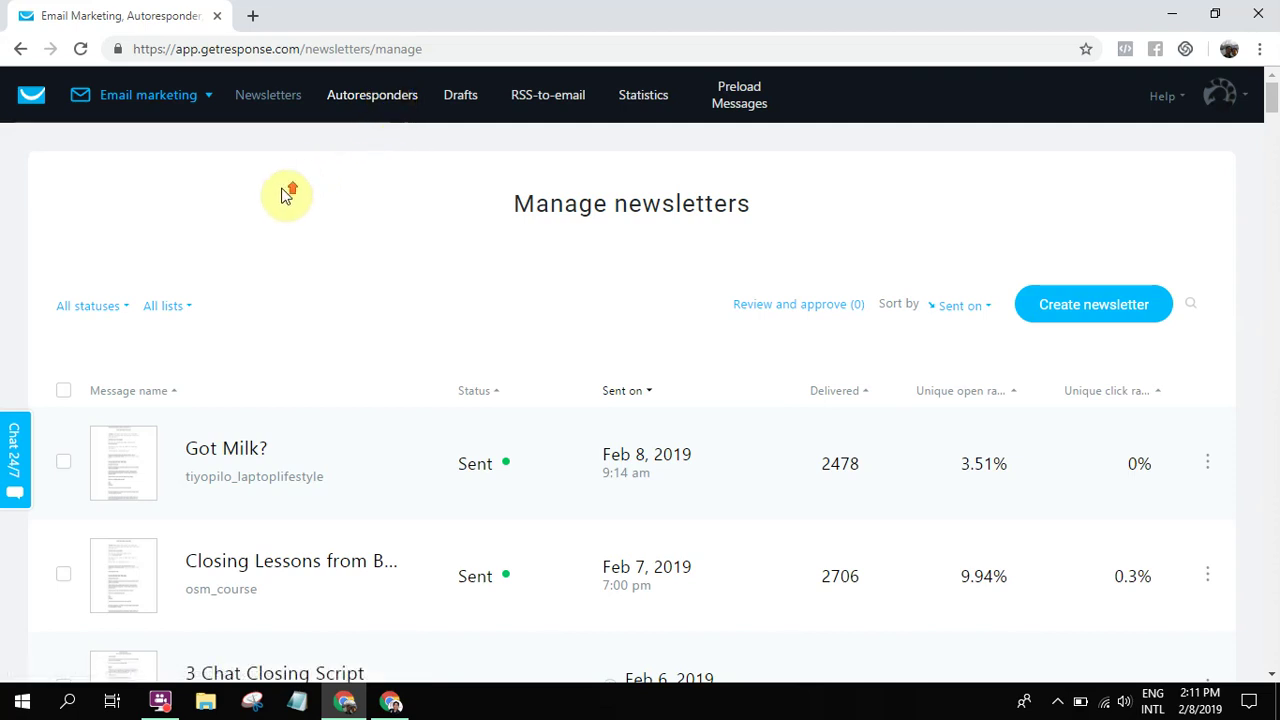
{"action": "scroll", "coordinate": [287, 194], "scroll_direction": "down", "scroll_amount": 5}
{"action": "scroll", "coordinate": [287, 194], "scroll_direction": "down", "scroll_amount": 4}
{"action": "scroll", "coordinate": [286, 191], "scroll_direction": "up", "scroll_amount": 10}
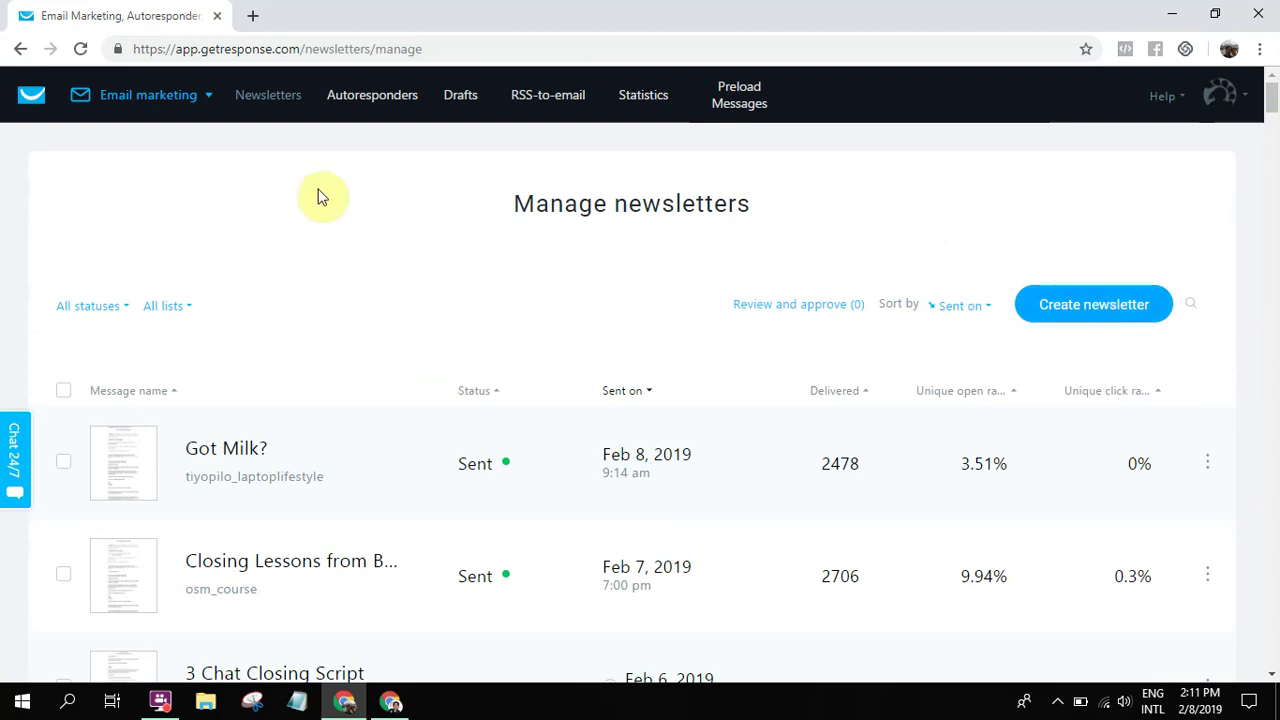
{"action": "left_click", "coordinate": [84, 106]}
{"action": "left_click", "coordinate": [126, 180]}
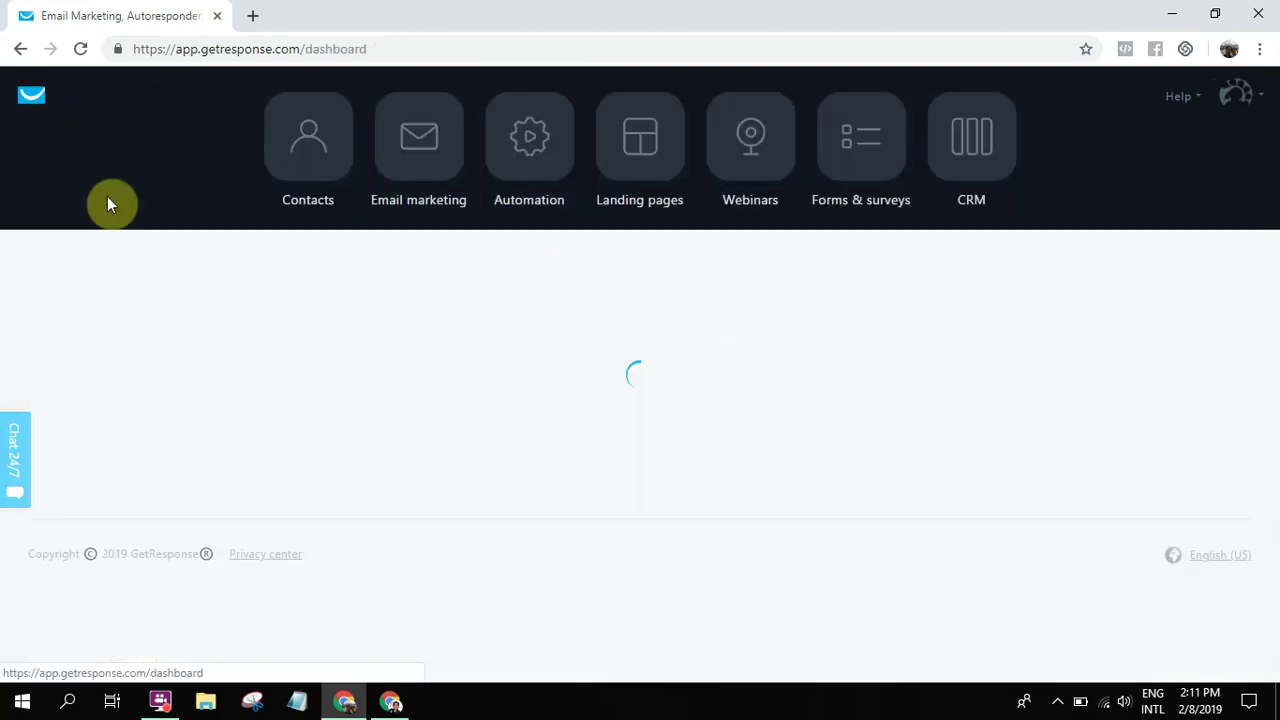
{"action": "left_click", "coordinate": [407, 150]}
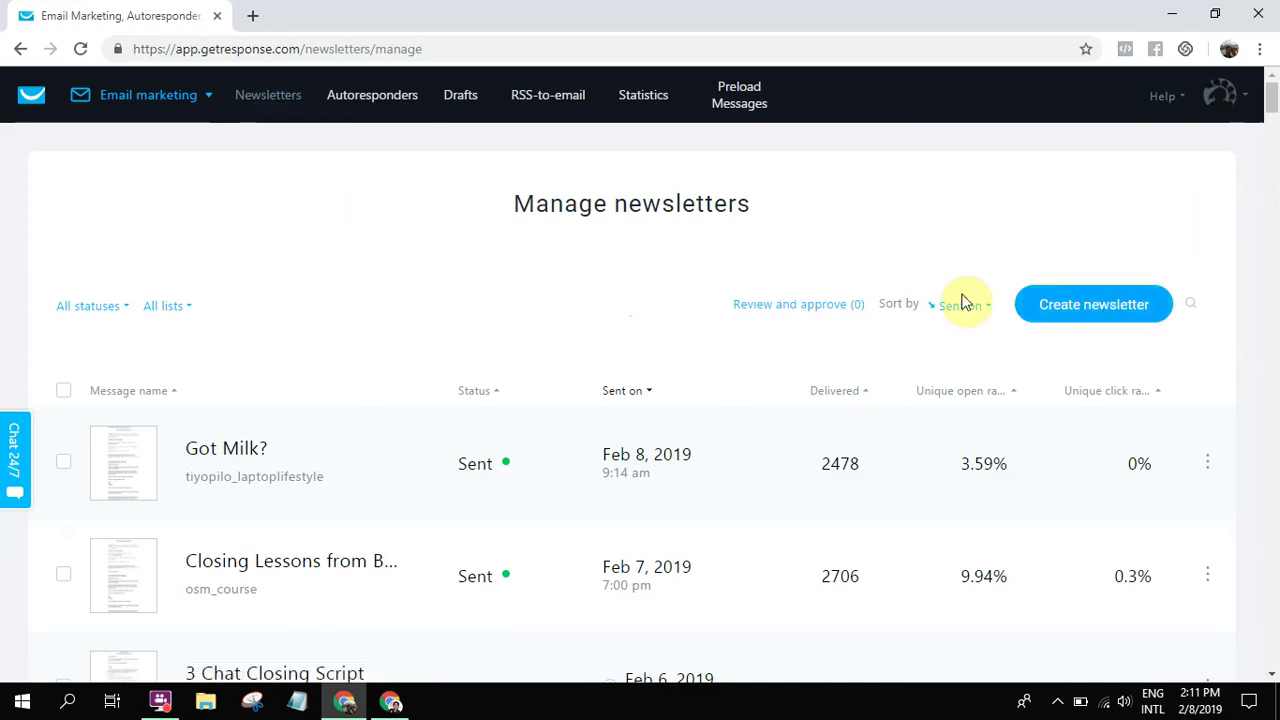
Start a new newsletter linked to the sample demo list.
{"action": "left_click", "coordinate": [1090, 313]}
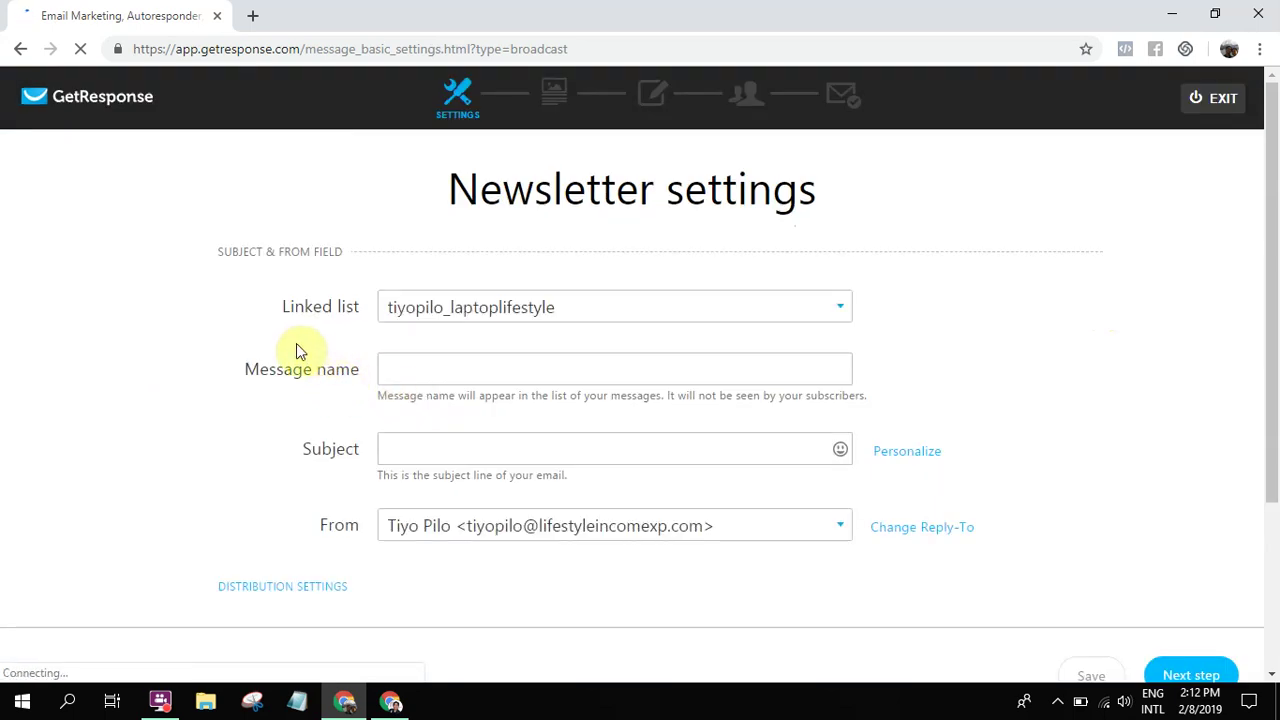
{"action": "left_click", "coordinate": [443, 308]}
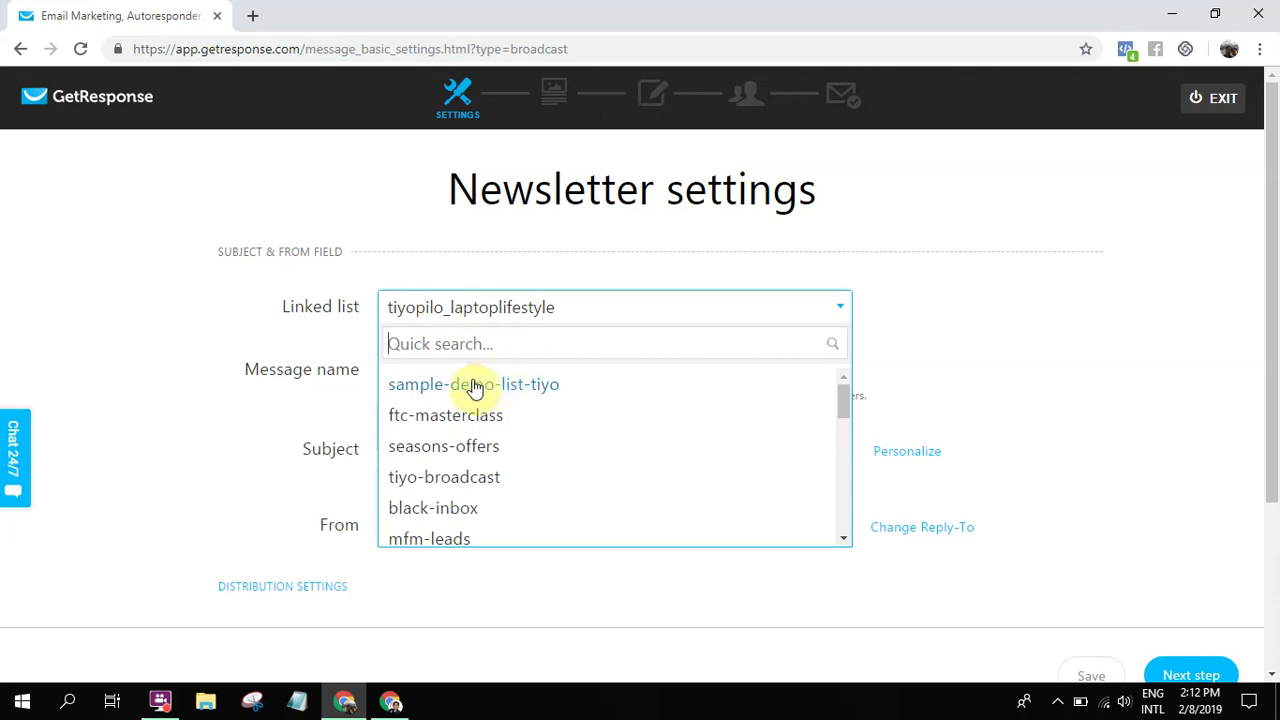
{"action": "left_click", "coordinate": [458, 388]}
Name the message 'Hello This is My First Email'.
{"action": "left_click", "coordinate": [429, 368]}
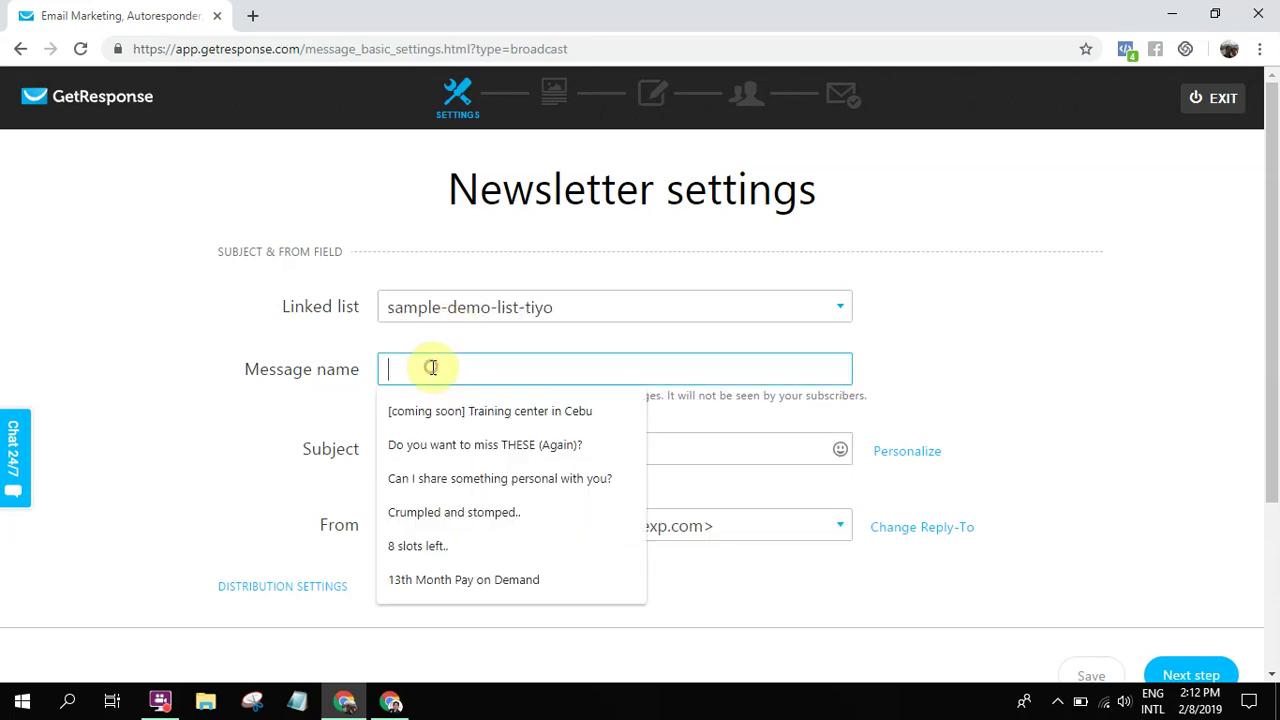
{"action": "left_click", "coordinate": [219, 350]}
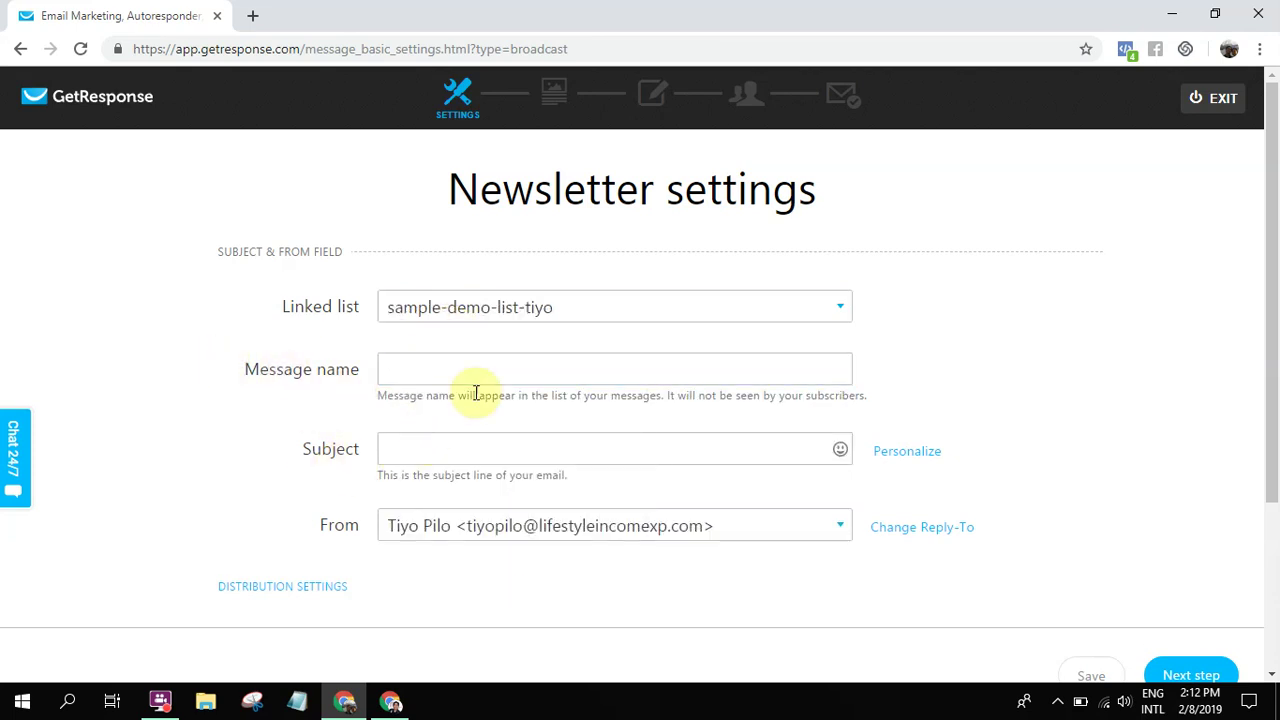
{"action": "left_click", "coordinate": [420, 372]}
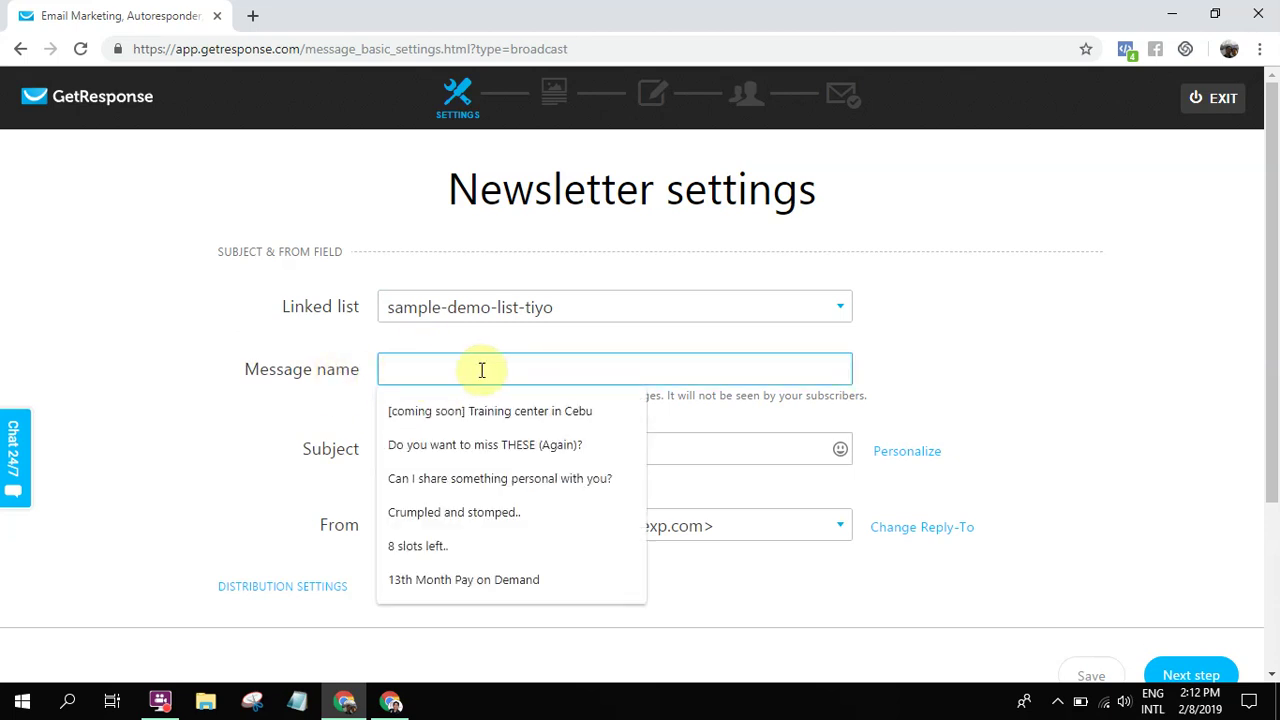
{"action": "left_click", "coordinate": [238, 383]}
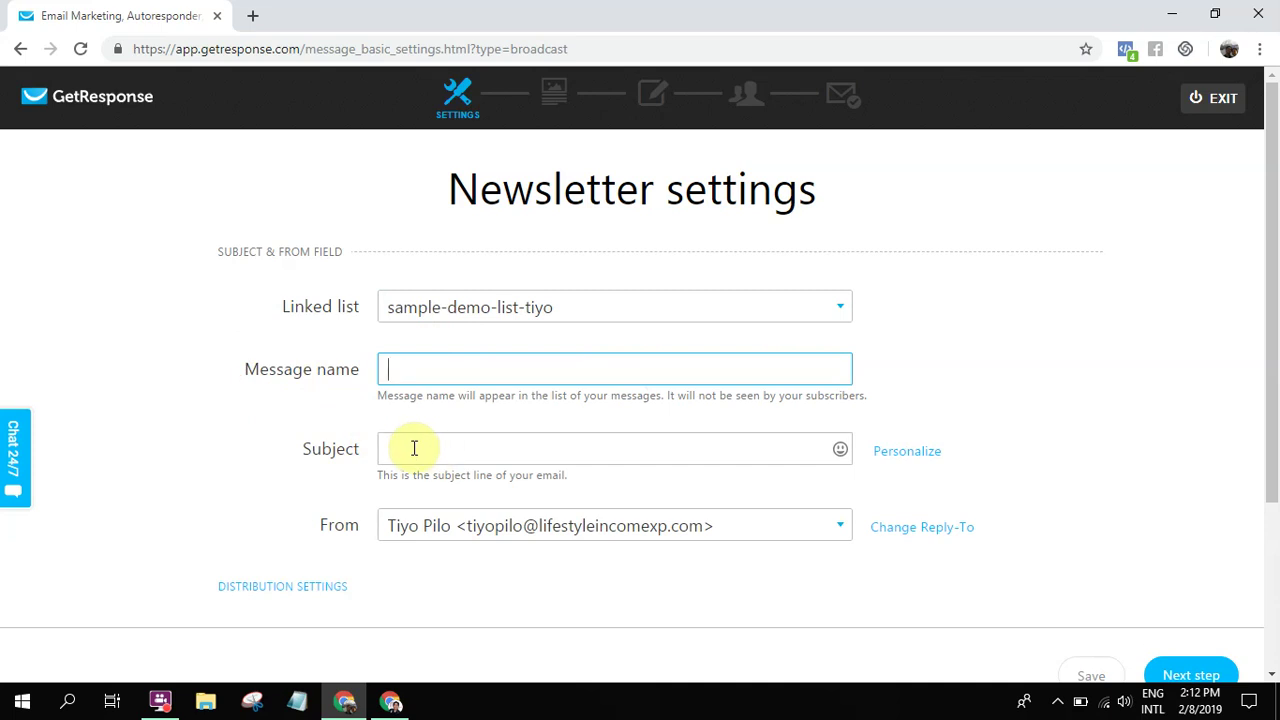
{"action": "type", "text": "Hello "}
{"action": "type", "text": "This is My Firs"}
{"action": "type", "text": "t Em"}
{"action": "key", "text": "BackSpace"}
{"action": "type", "text": "Email"}
{"action": "key", "text": "ctrl+a"}
{"action": "key", "text": "ctrl+c"}
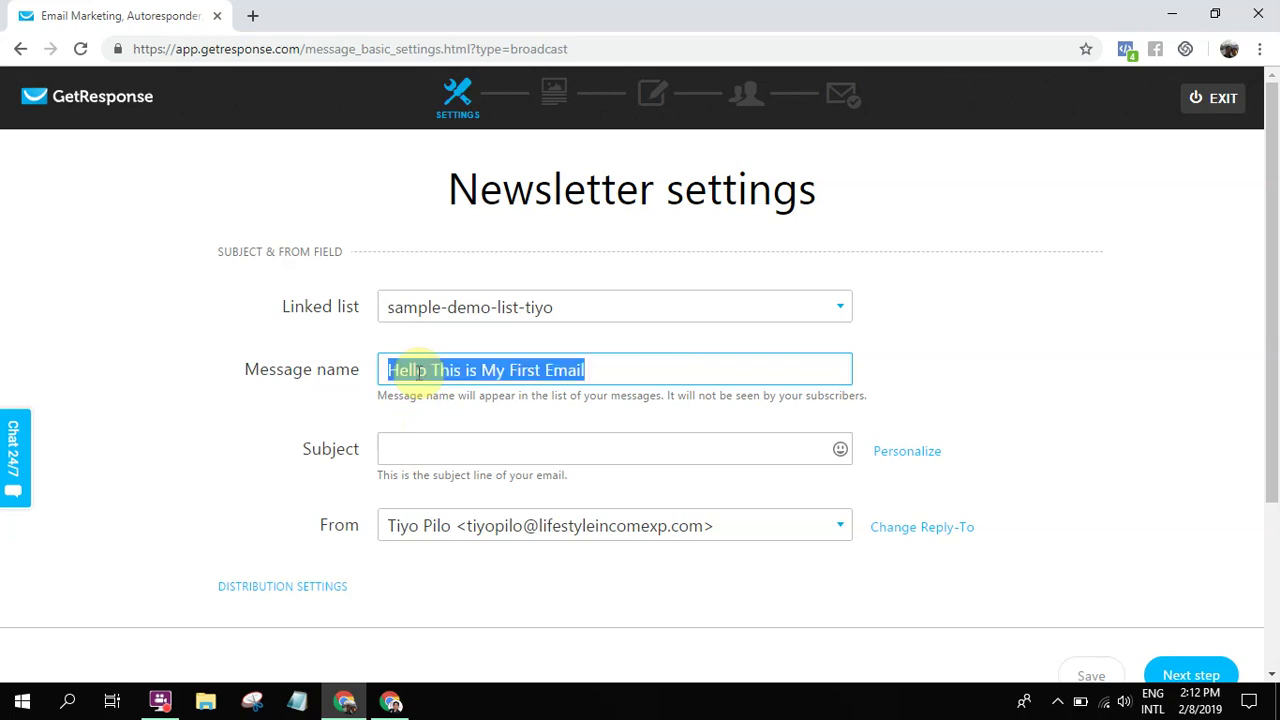
{"action": "key", "text": "Tab"}
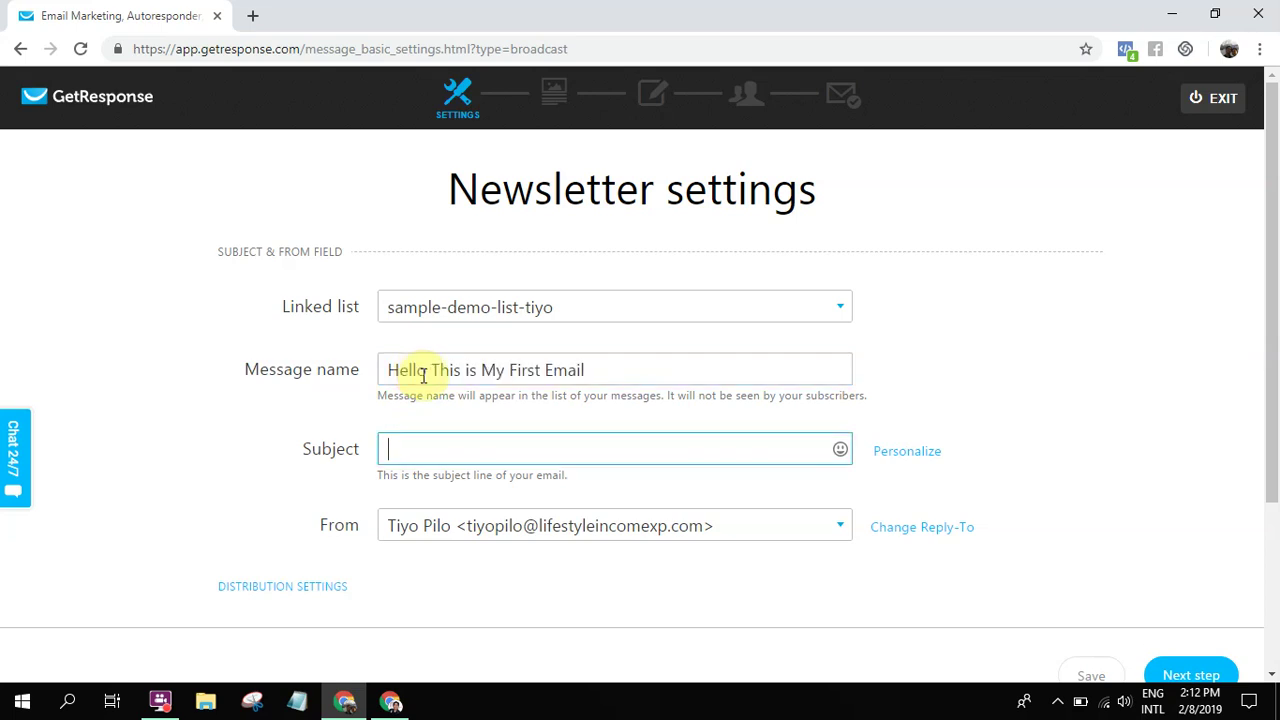
Set the subject to the message name prefixed with the [[firstname]] field.
{"action": "right_click", "coordinate": [415, 453]}
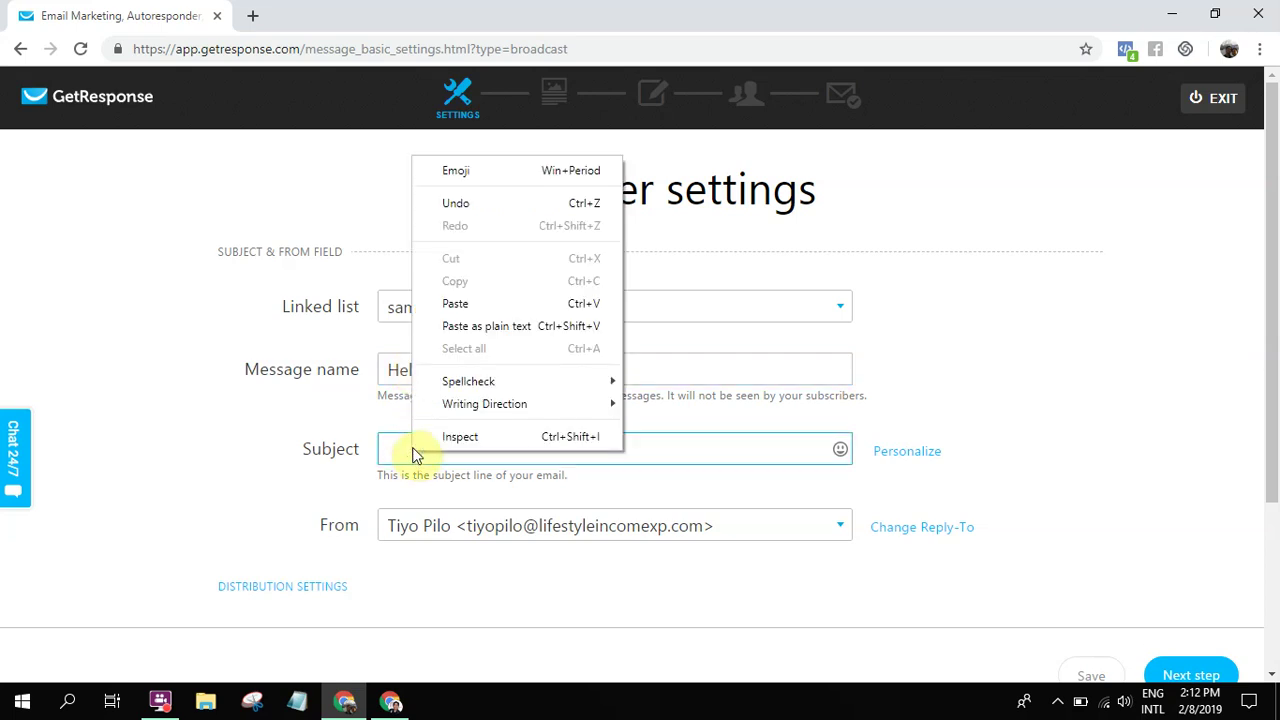
{"action": "left_click", "coordinate": [488, 303]}
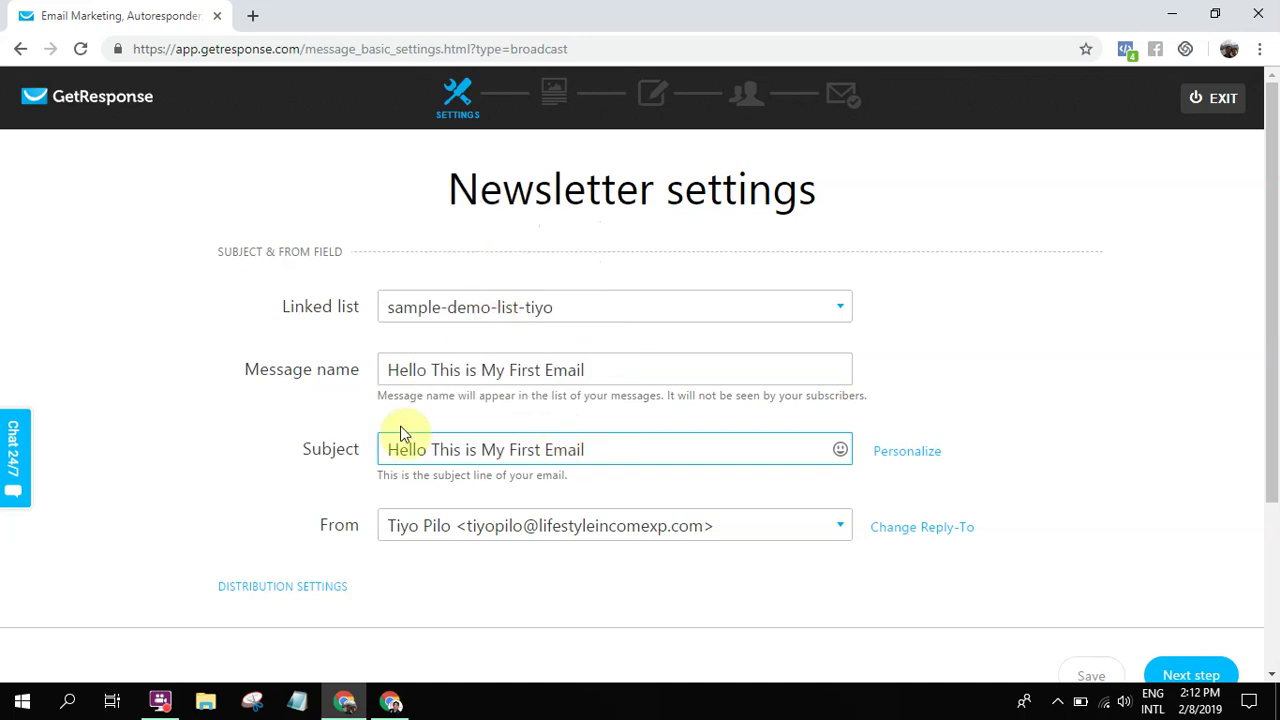
{"action": "type", "text": ","}
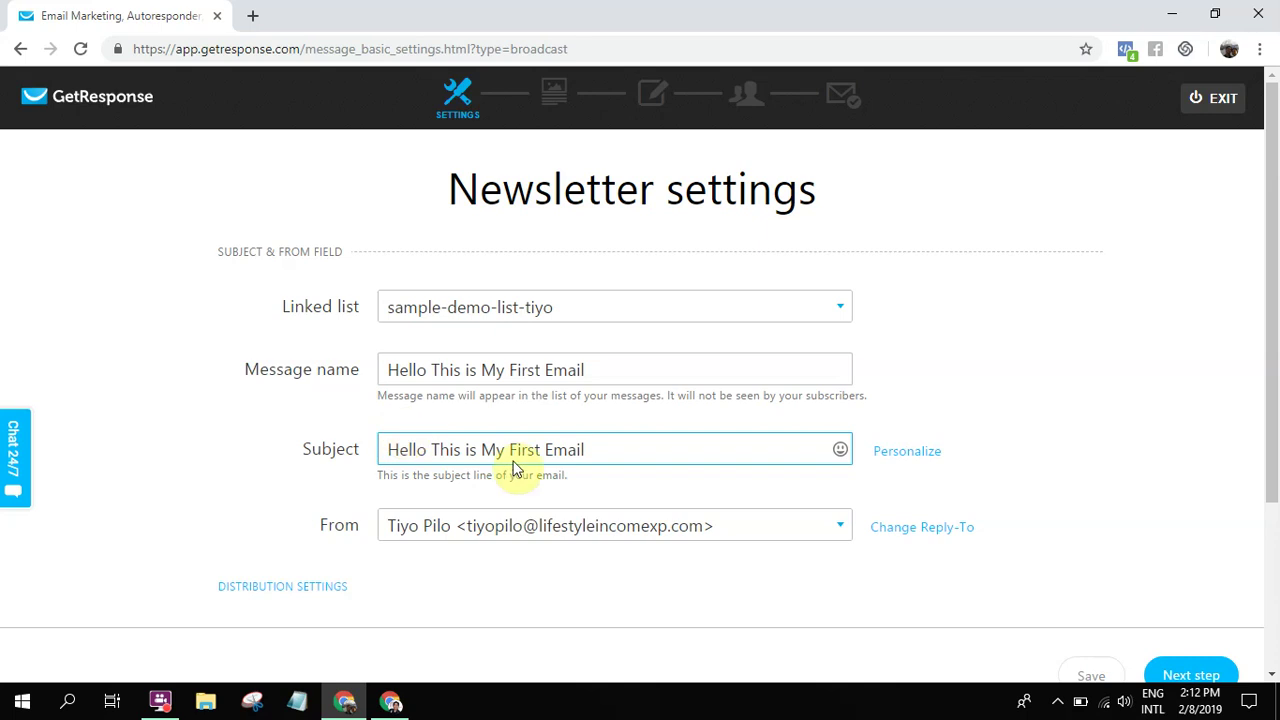
{"action": "left_click", "coordinate": [908, 454]}
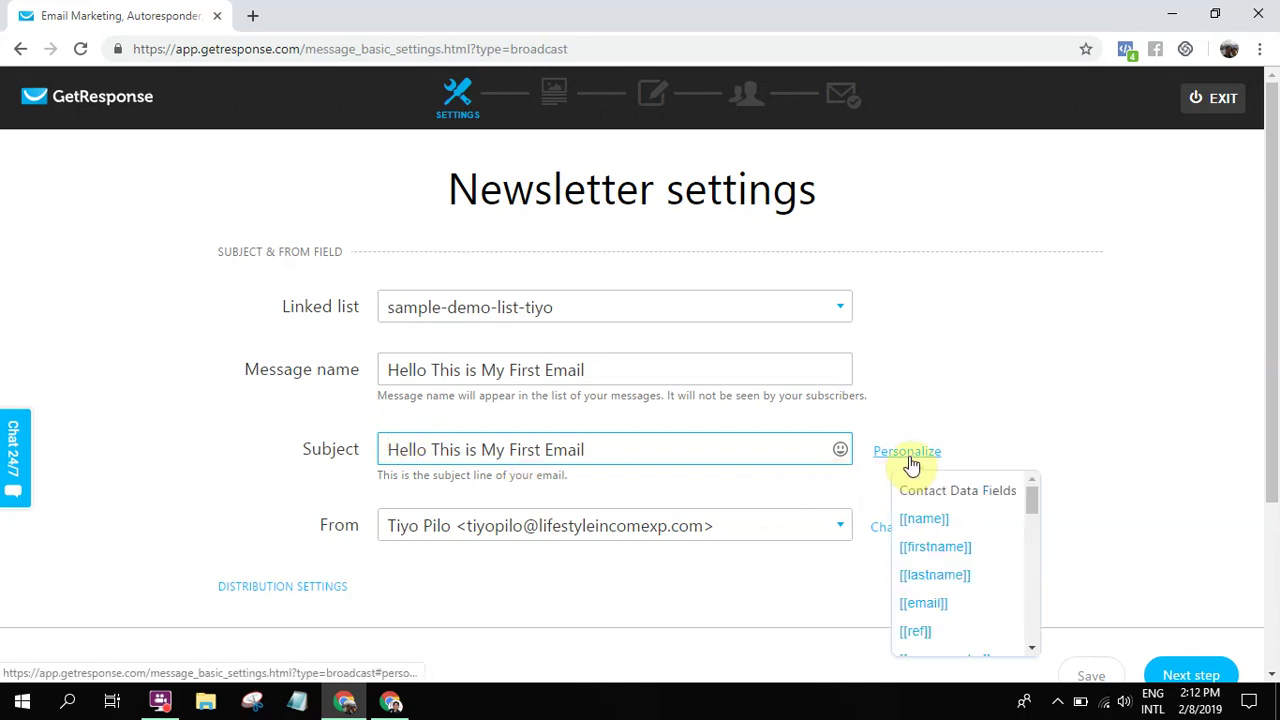
{"action": "left_click", "coordinate": [944, 555]}
{"action": "type", "text": ","}
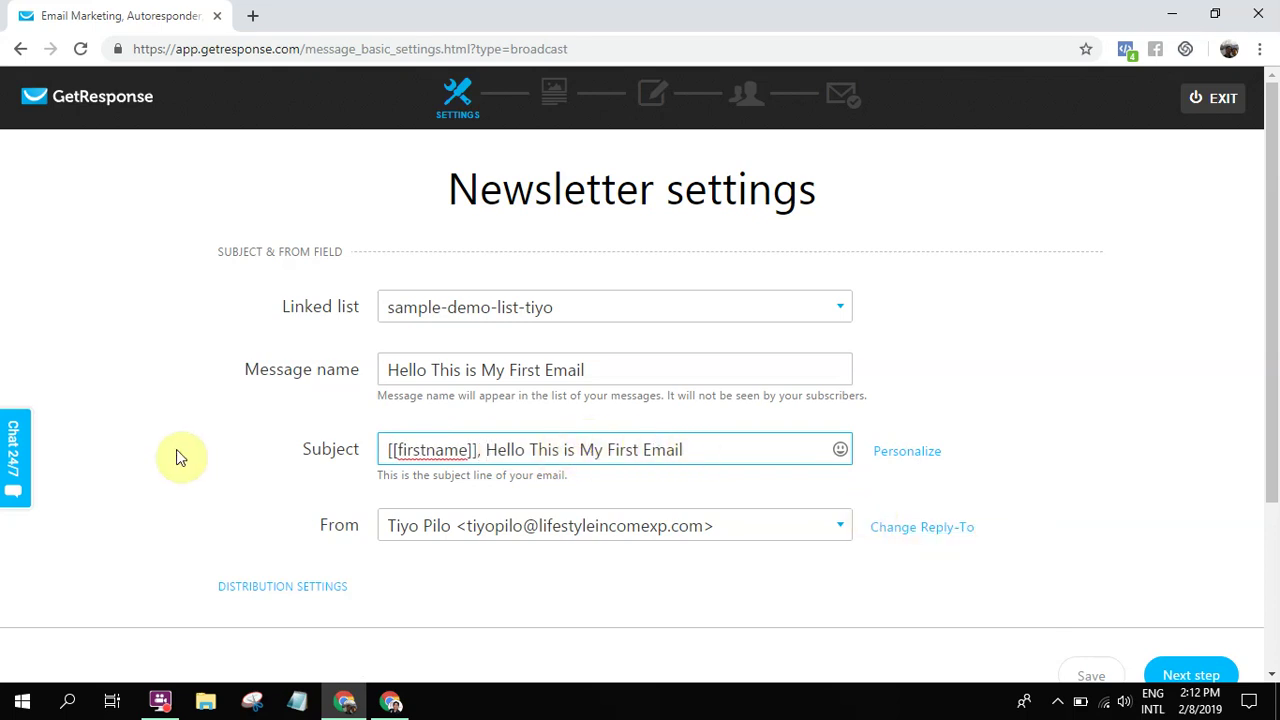
{"action": "scroll", "coordinate": [172, 452], "scroll_direction": "down", "scroll_amount": 2}
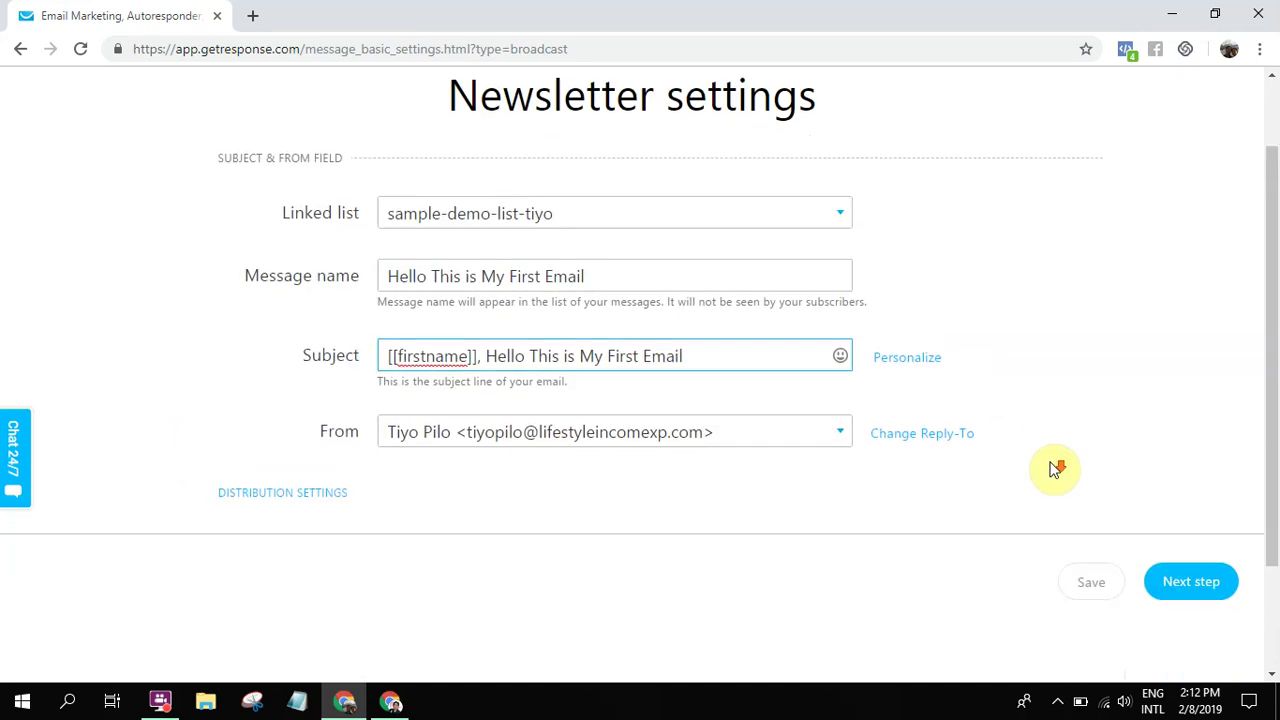
Continue to the template gallery and show the Start from scratch layouts down to Blank template.
{"action": "left_click", "coordinate": [1196, 588]}
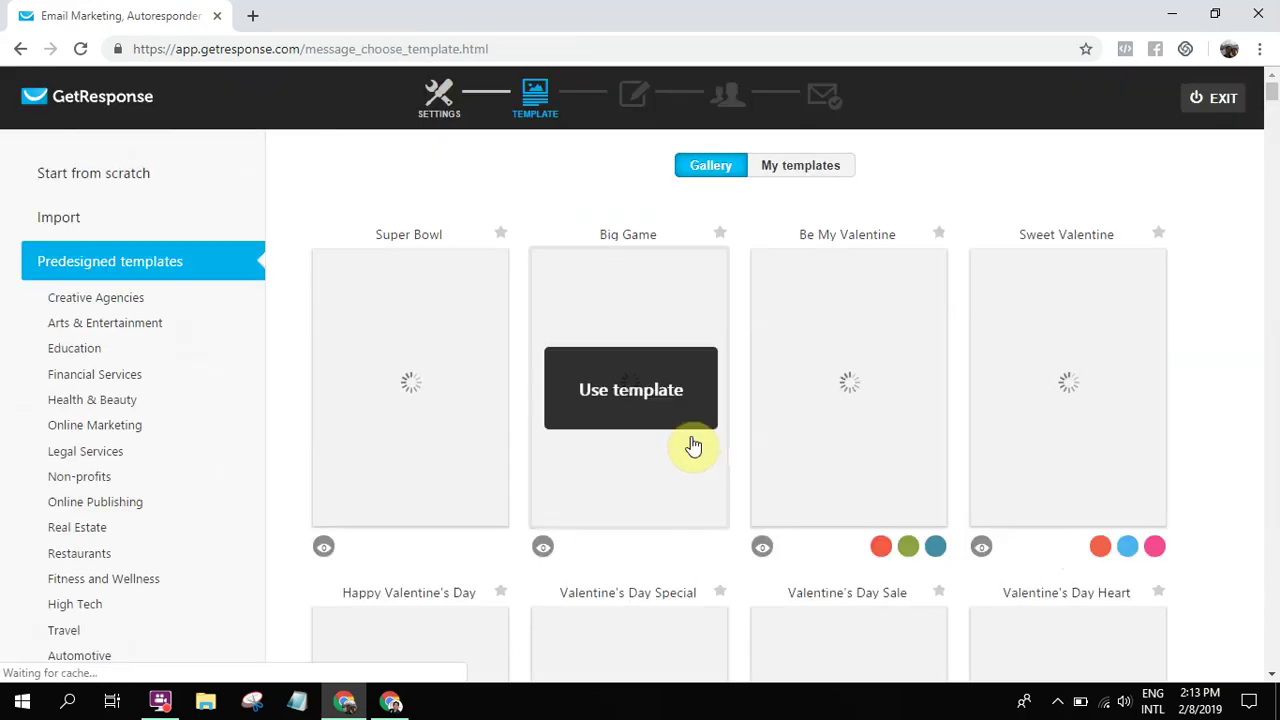
{"action": "scroll", "coordinate": [569, 531], "scroll_direction": "down", "scroll_amount": 5}
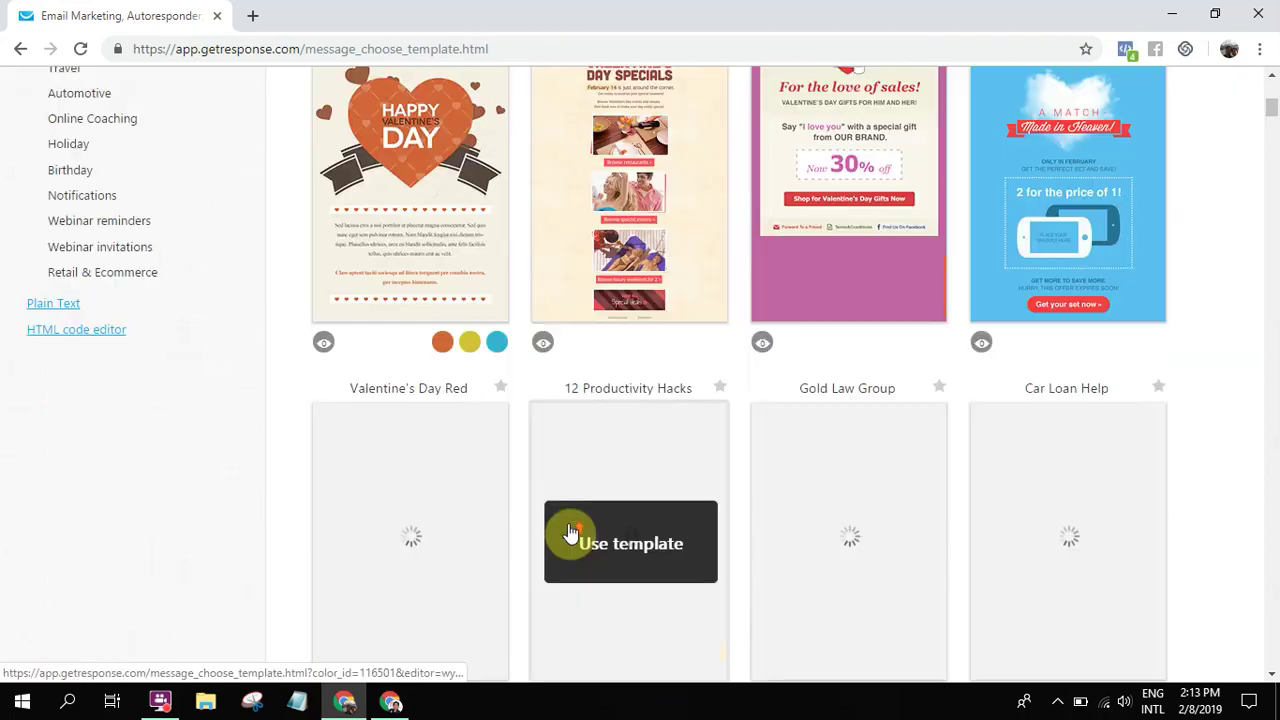
{"action": "scroll", "coordinate": [569, 531], "scroll_direction": "up", "scroll_amount": 5}
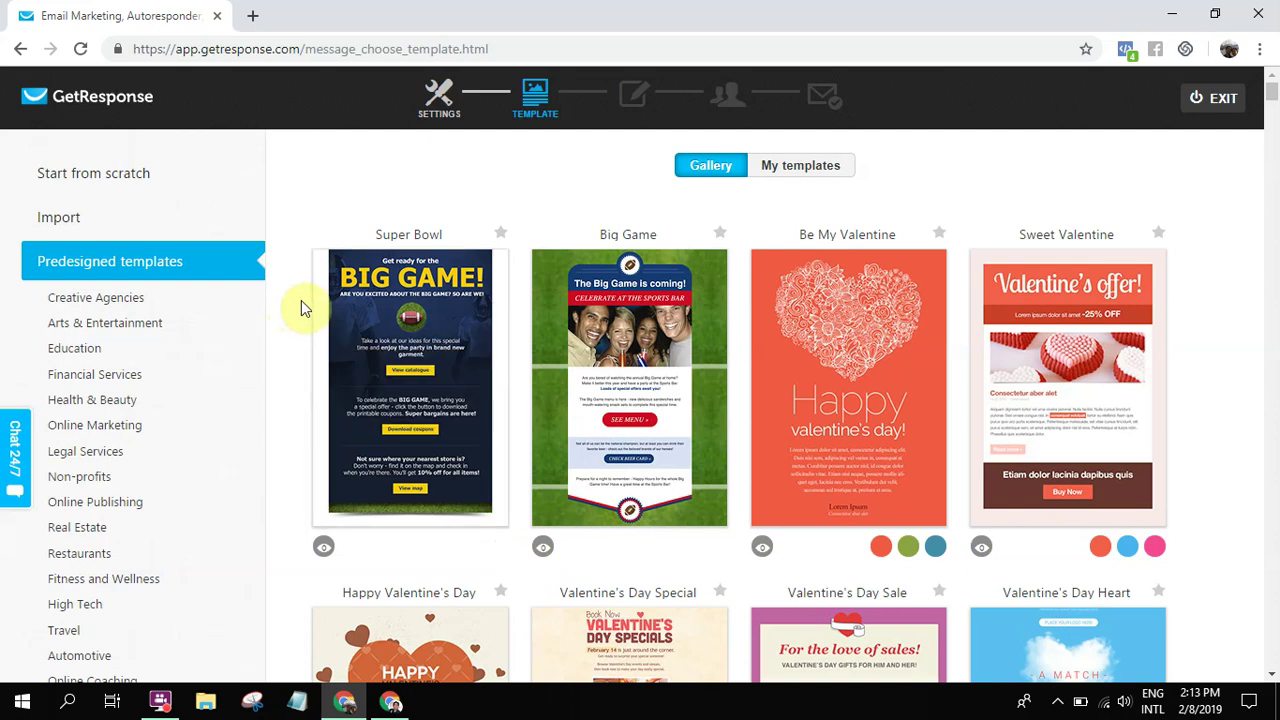
{"action": "scroll", "coordinate": [305, 340], "scroll_direction": "down", "scroll_amount": 6}
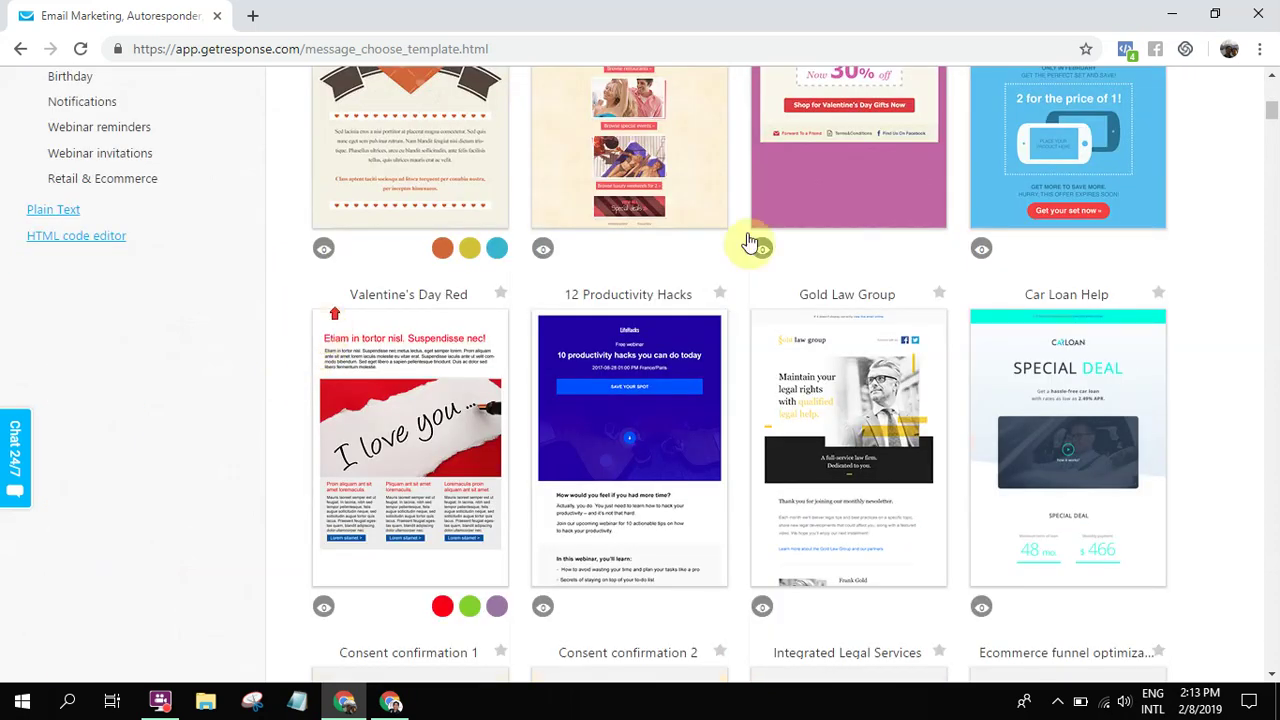
{"action": "scroll", "coordinate": [806, 243], "scroll_direction": "up", "scroll_amount": 6}
{"action": "scroll", "coordinate": [560, 350], "scroll_direction": "up", "scroll_amount": 1}
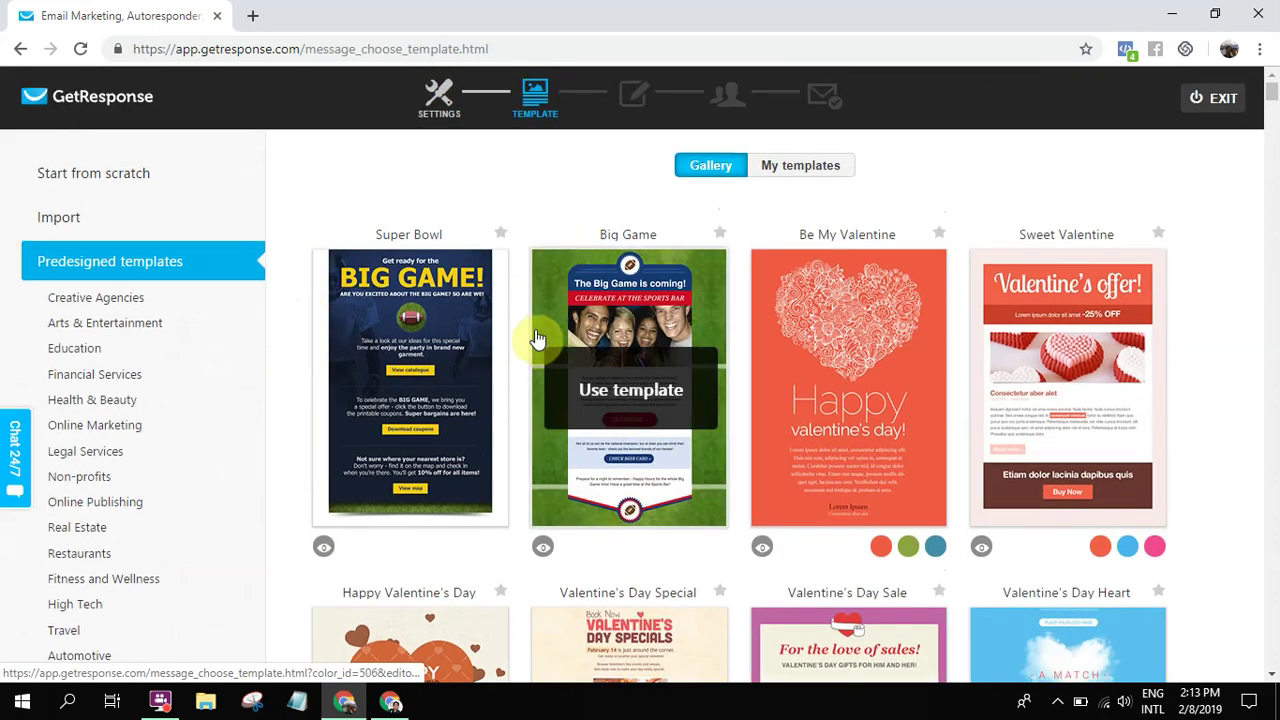
{"action": "left_click", "coordinate": [84, 178]}
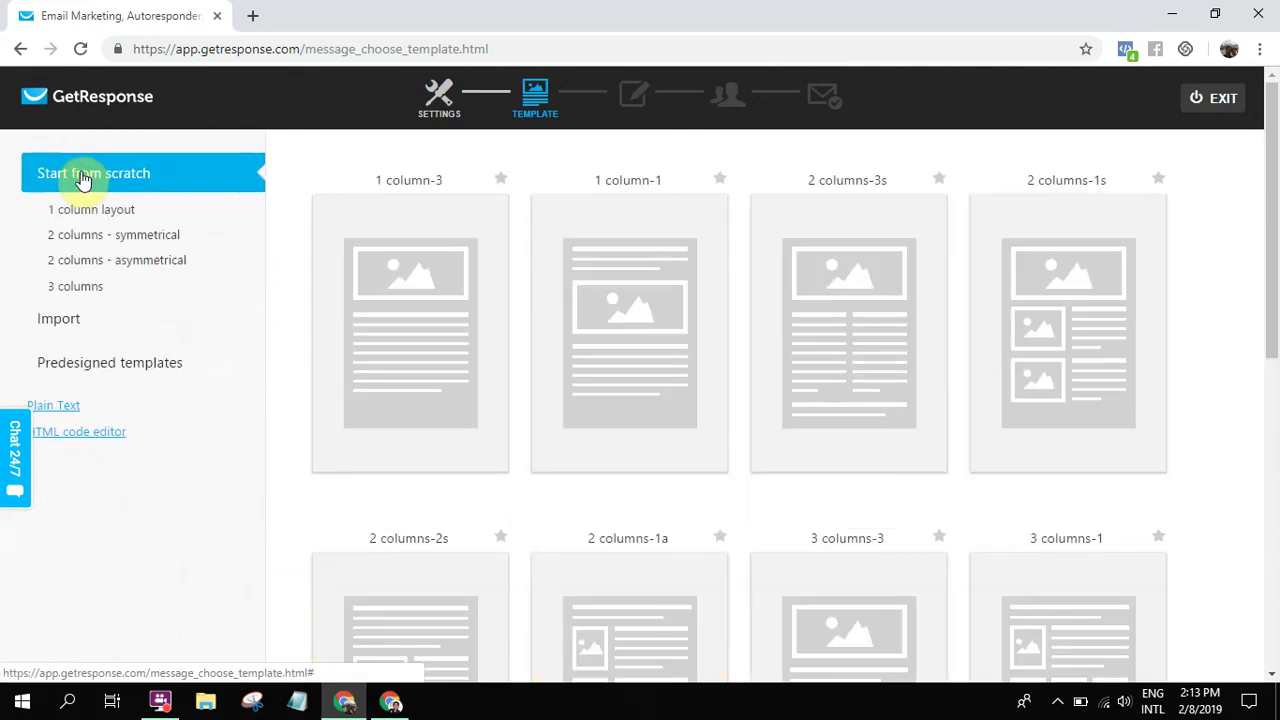
{"action": "scroll", "coordinate": [344, 286], "scroll_direction": "down", "scroll_amount": 5}
{"action": "scroll", "coordinate": [344, 286], "scroll_direction": "down", "scroll_amount": 3}
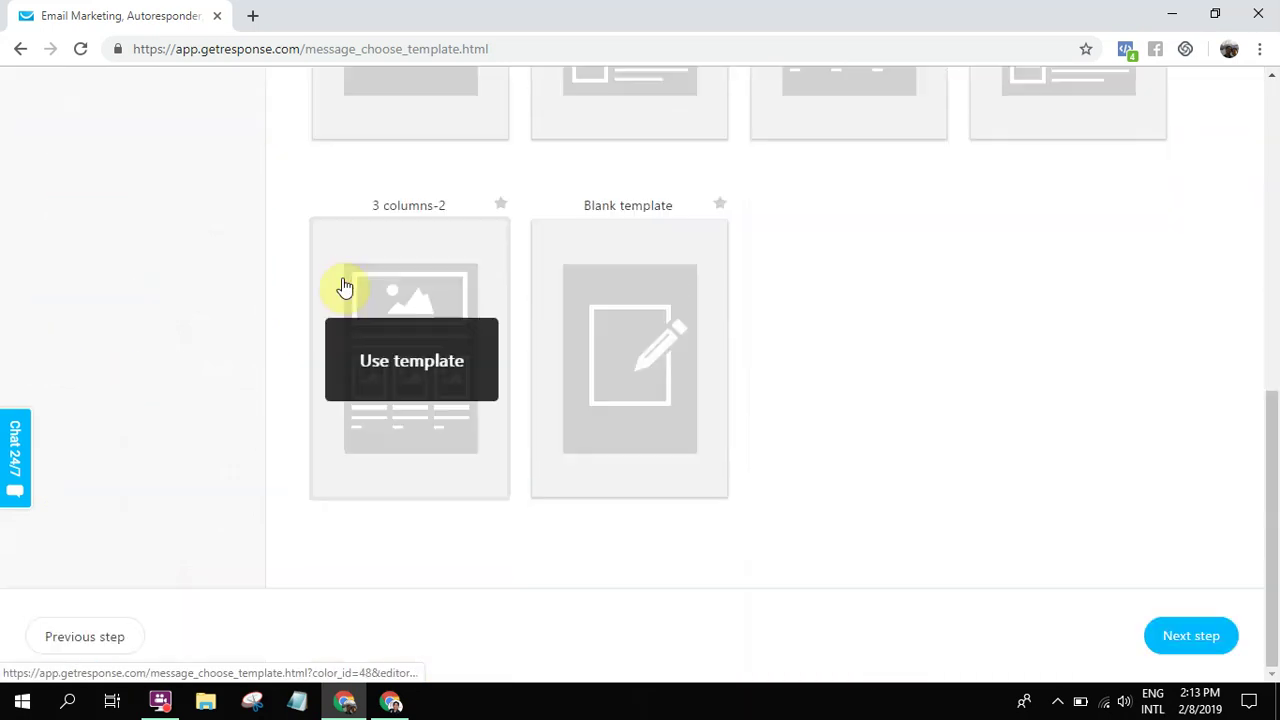
Start from the Blank template and add text, image and button blocks.
{"action": "left_click", "coordinate": [632, 378]}
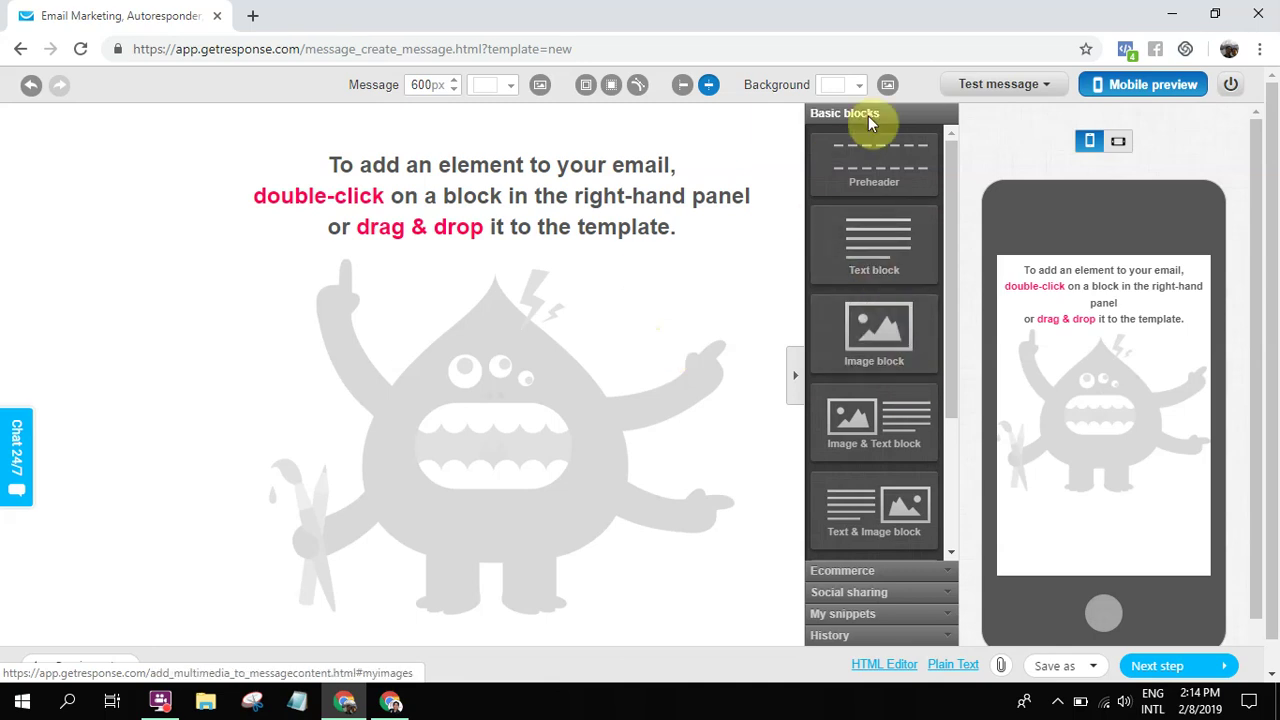
{"action": "scroll", "coordinate": [863, 330], "scroll_direction": "down", "scroll_amount": 1}
{"action": "scroll", "coordinate": [863, 330], "scroll_direction": "up", "scroll_amount": 1}
{"action": "left_click_drag", "start_coordinate": [886, 243], "coordinate": [631, 231]}
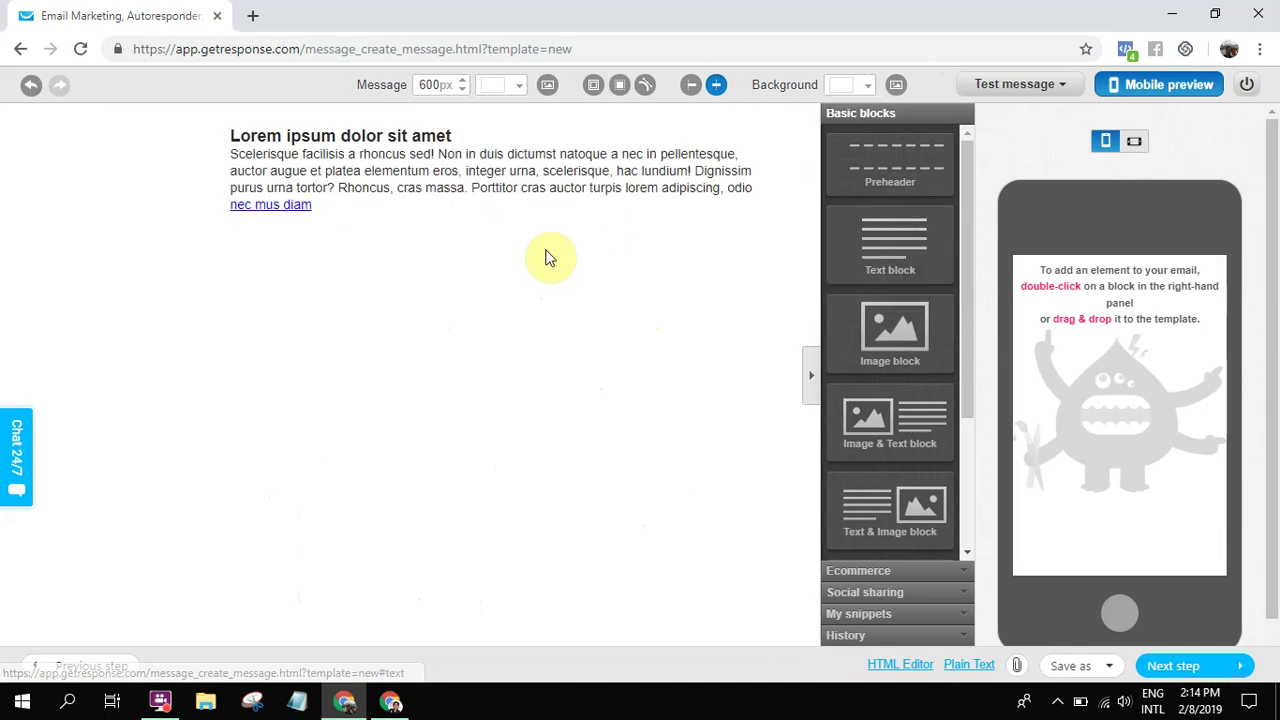
{"action": "left_click_drag", "start_coordinate": [855, 338], "coordinate": [505, 296]}
{"action": "scroll", "coordinate": [886, 409], "scroll_direction": "down", "scroll_amount": 2}
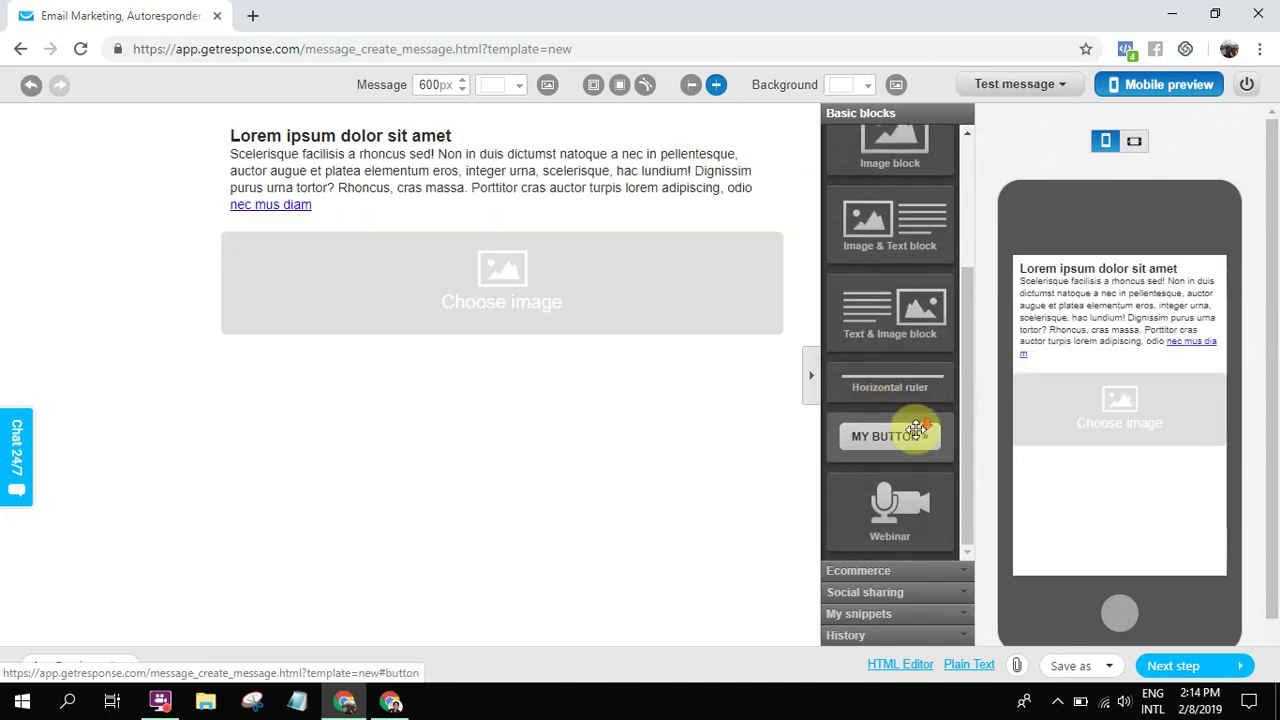
{"action": "left_click_drag", "start_coordinate": [871, 434], "coordinate": [466, 388]}
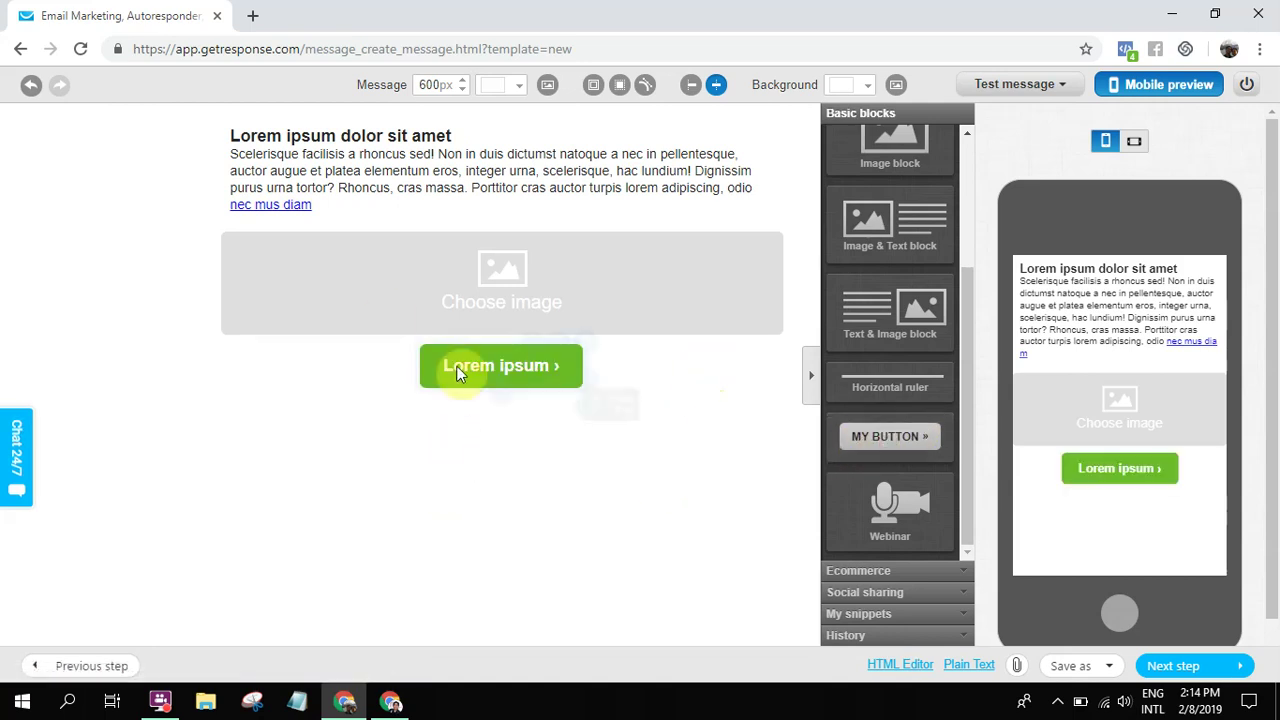
Delete the button and image blocks and raise the text block's line spacing to 3.
{"action": "left_click", "coordinate": [586, 346]}
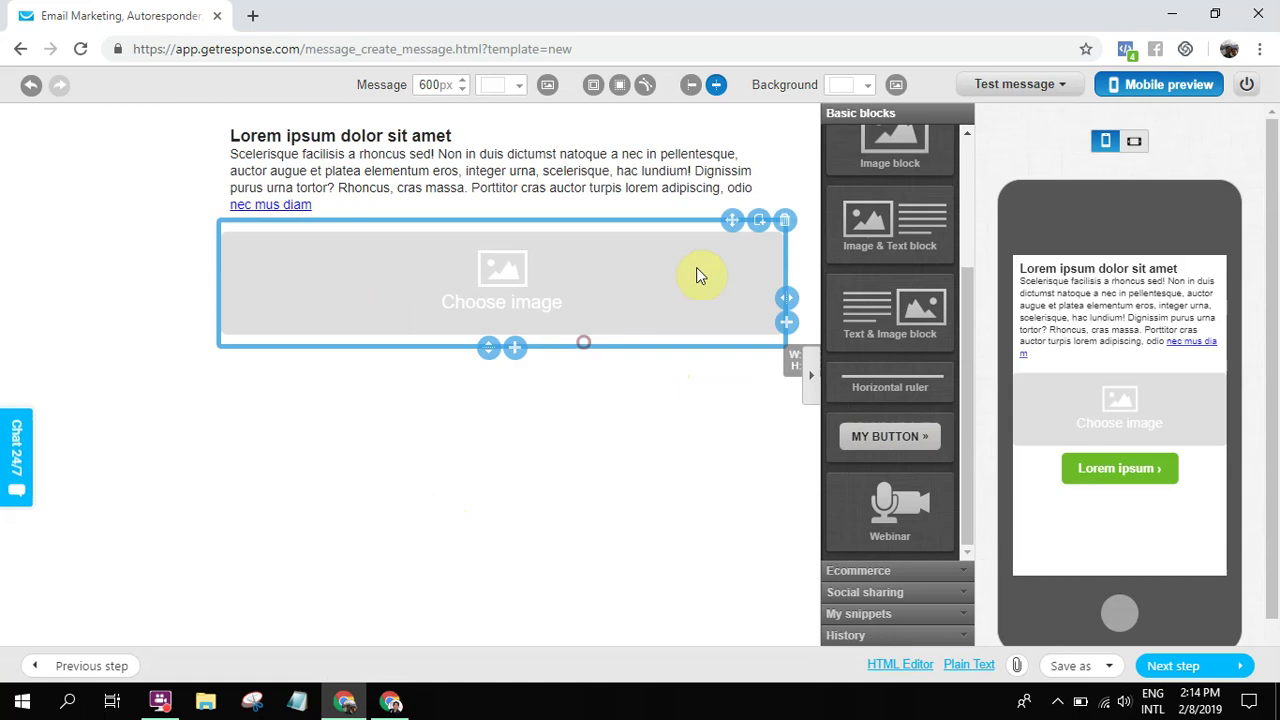
{"action": "left_click", "coordinate": [788, 218]}
{"action": "left_click", "coordinate": [330, 178]}
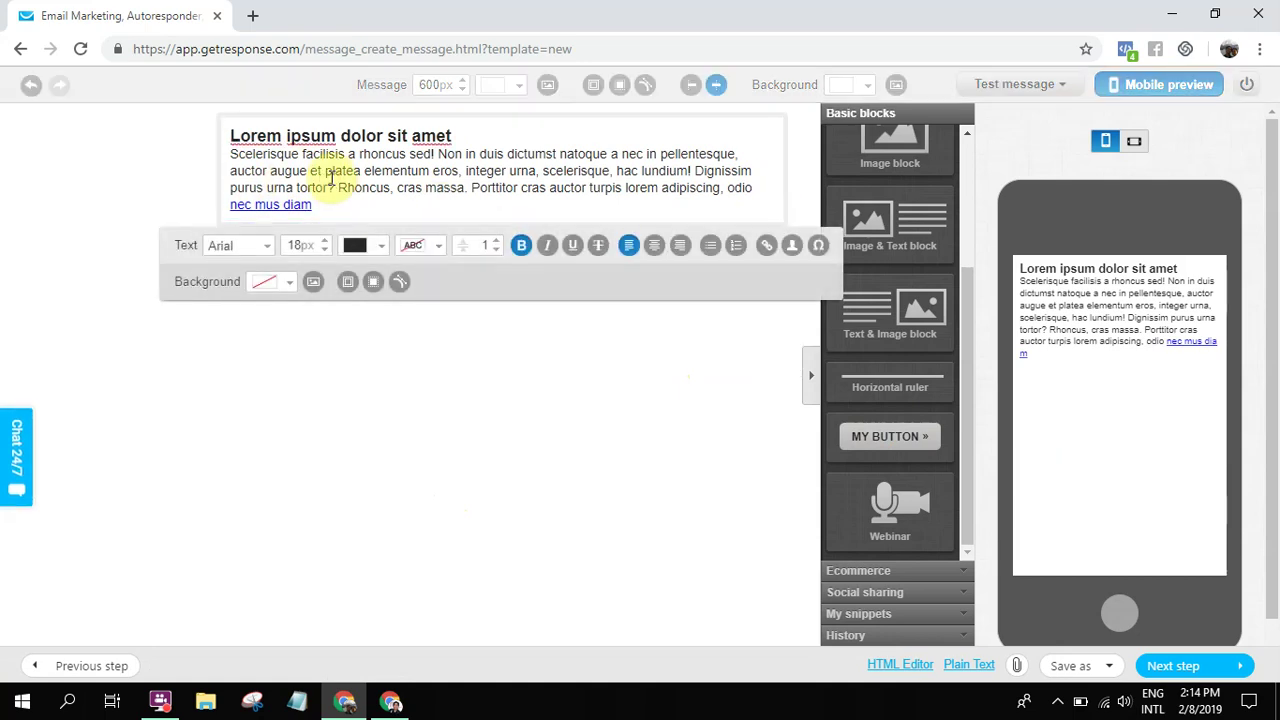
{"action": "left_click", "coordinate": [496, 242]}
{"action": "left_click", "coordinate": [496, 249]}
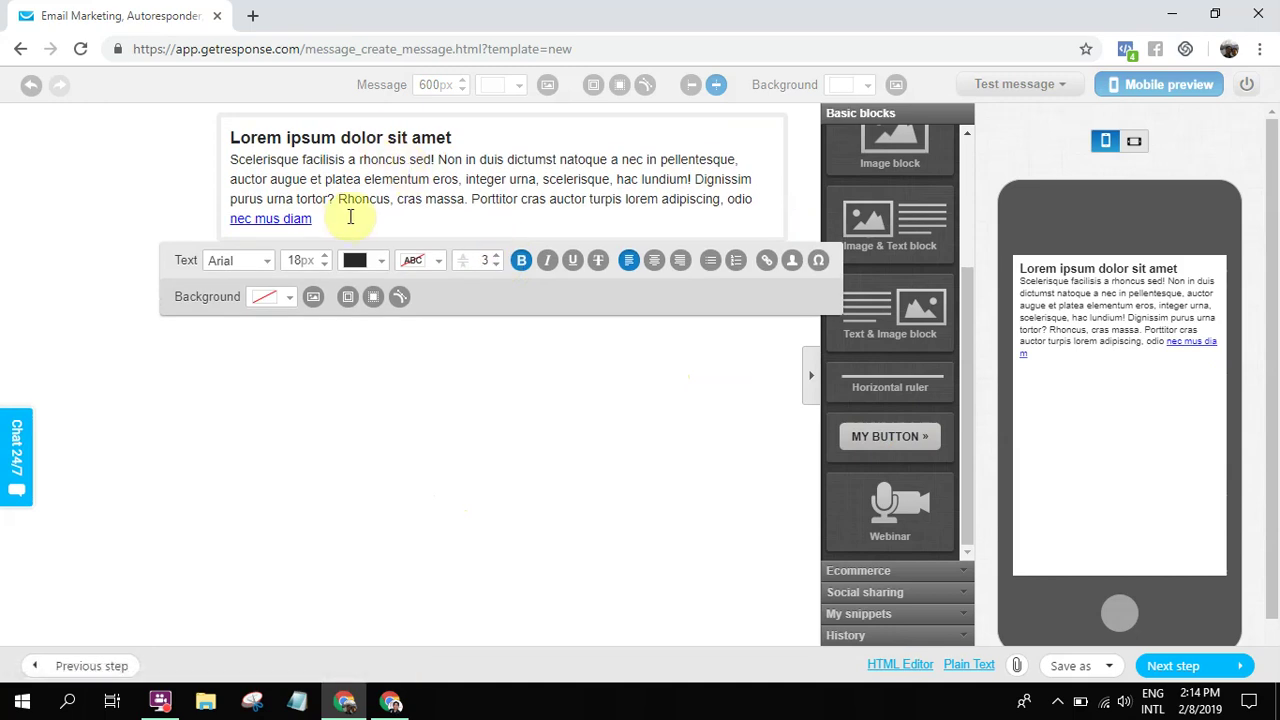
{"action": "left_click", "coordinate": [14, 206]}
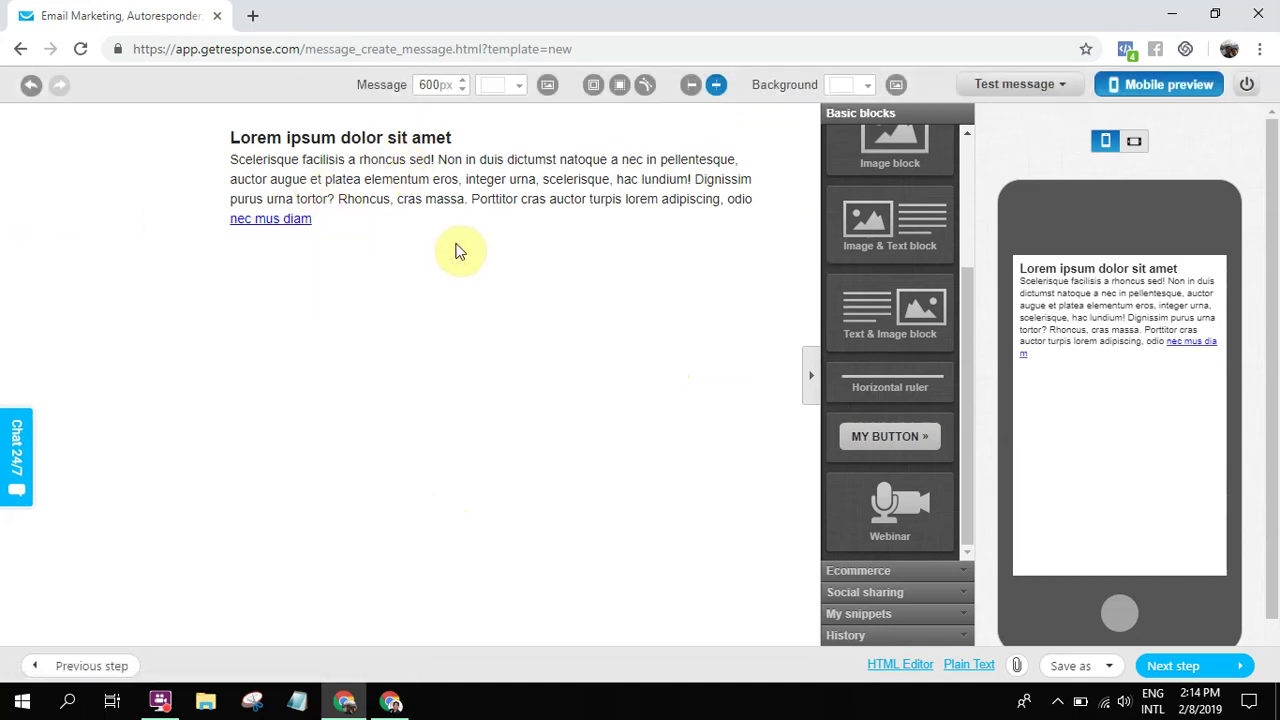
Replace the placeholder text with a 'Hi [[firstname]]' greeting.
{"action": "left_click", "coordinate": [452, 226]}
{"action": "key", "text": "ctrl+a"}
{"action": "key", "text": "Delete"}
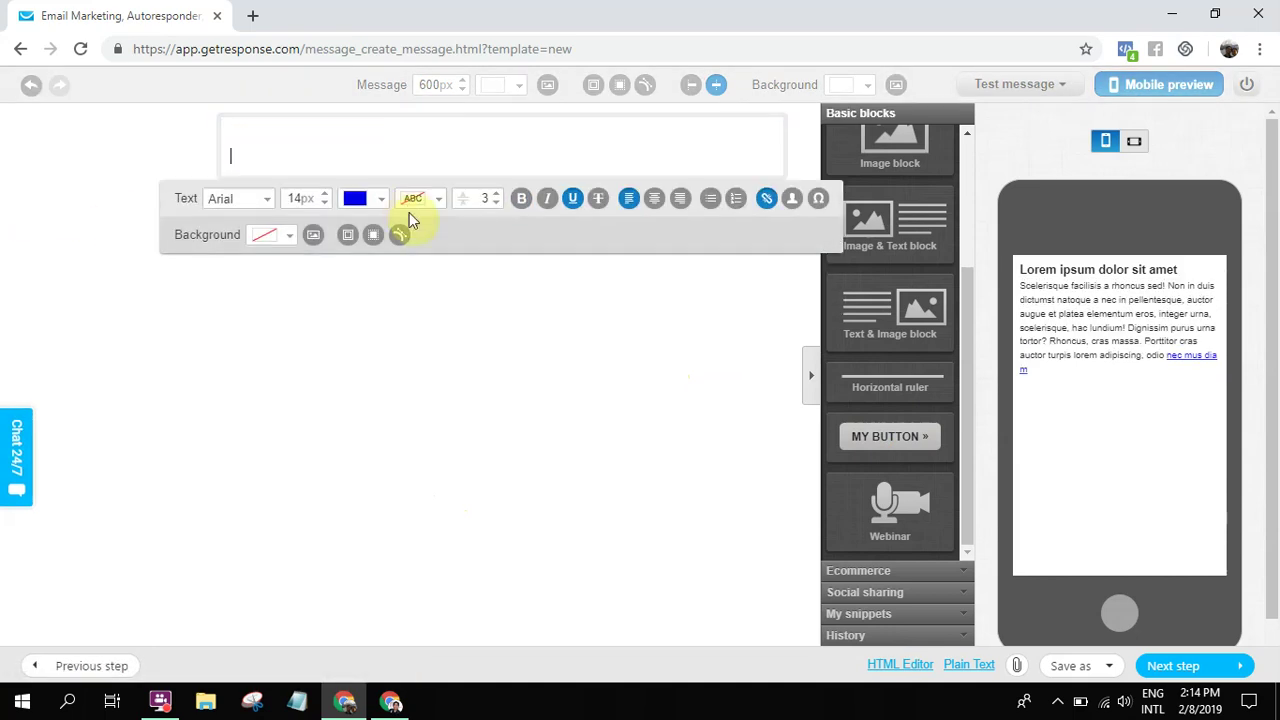
{"action": "left_click", "coordinate": [283, 136]}
{"action": "type", "text": "Hi"}
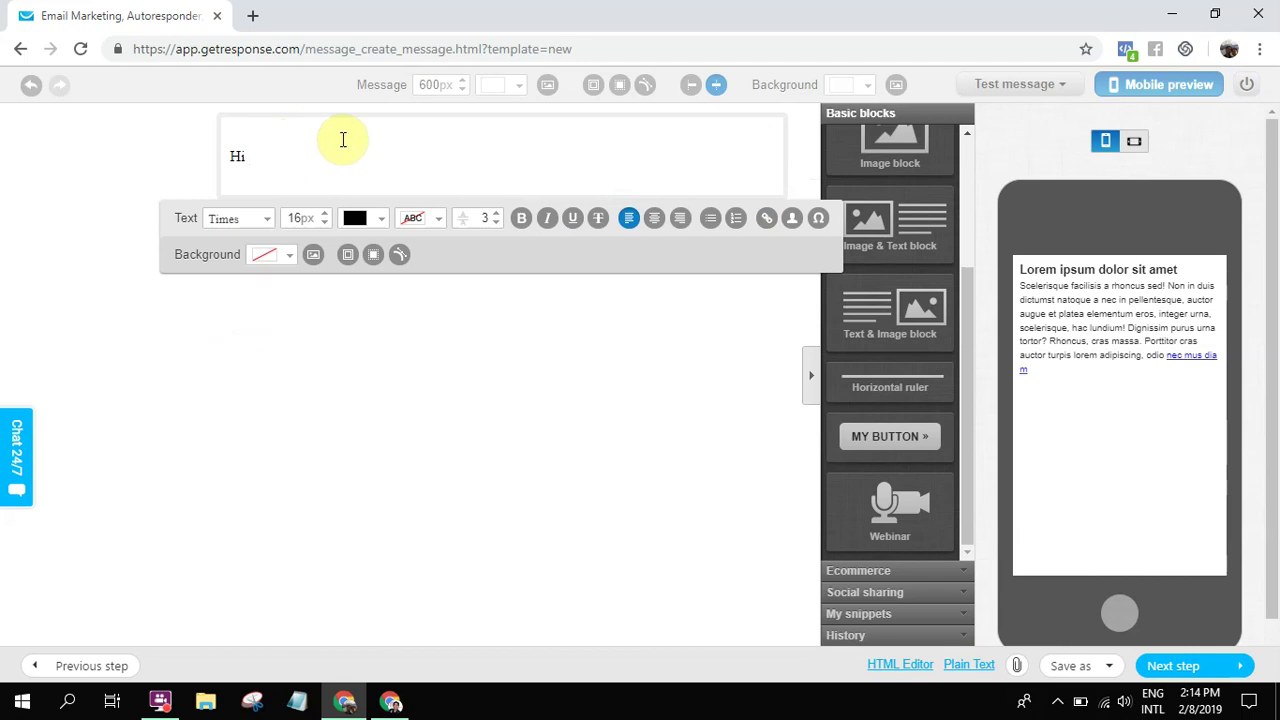
{"action": "left_click", "coordinate": [792, 218]}
{"action": "left_click", "coordinate": [780, 298]}
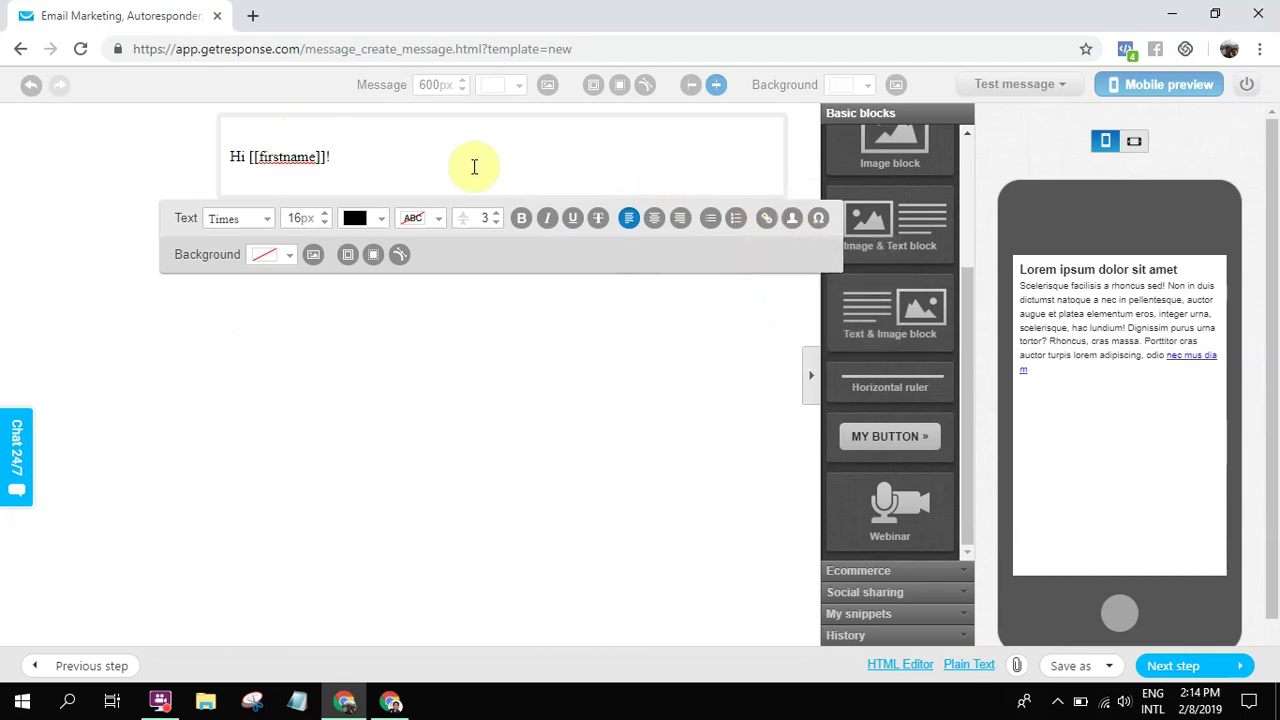
Format the greeting as bold Arial 18px and add a new line below it.
{"action": "key", "text": "ctrl+a"}
{"action": "left_click", "coordinate": [258, 219]}
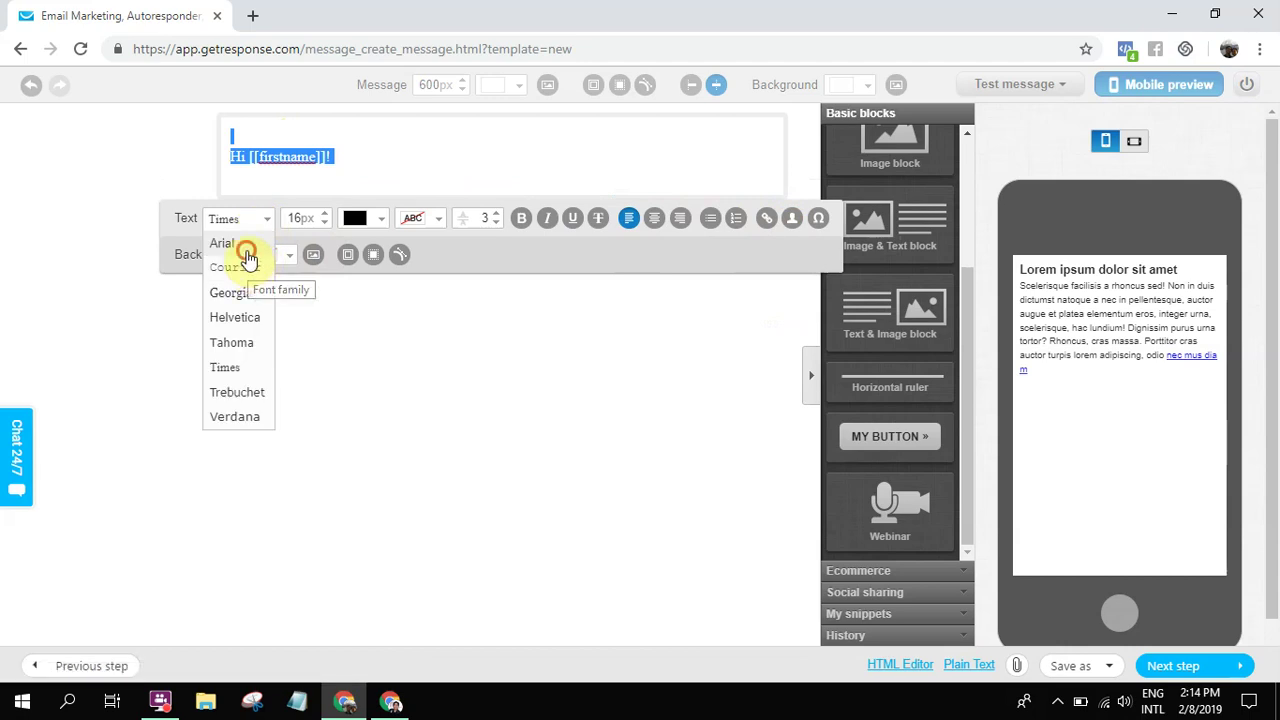
{"action": "left_click", "coordinate": [245, 245]}
{"action": "left_click", "coordinate": [324, 217]}
{"action": "left_click", "coordinate": [324, 217]}
{"action": "left_click", "coordinate": [391, 160]}
{"action": "key", "text": "ctrl+a"}
{"action": "key", "text": "ctrl+b"}
{"action": "key", "text": "End"}
{"action": "key", "text": "Return"}
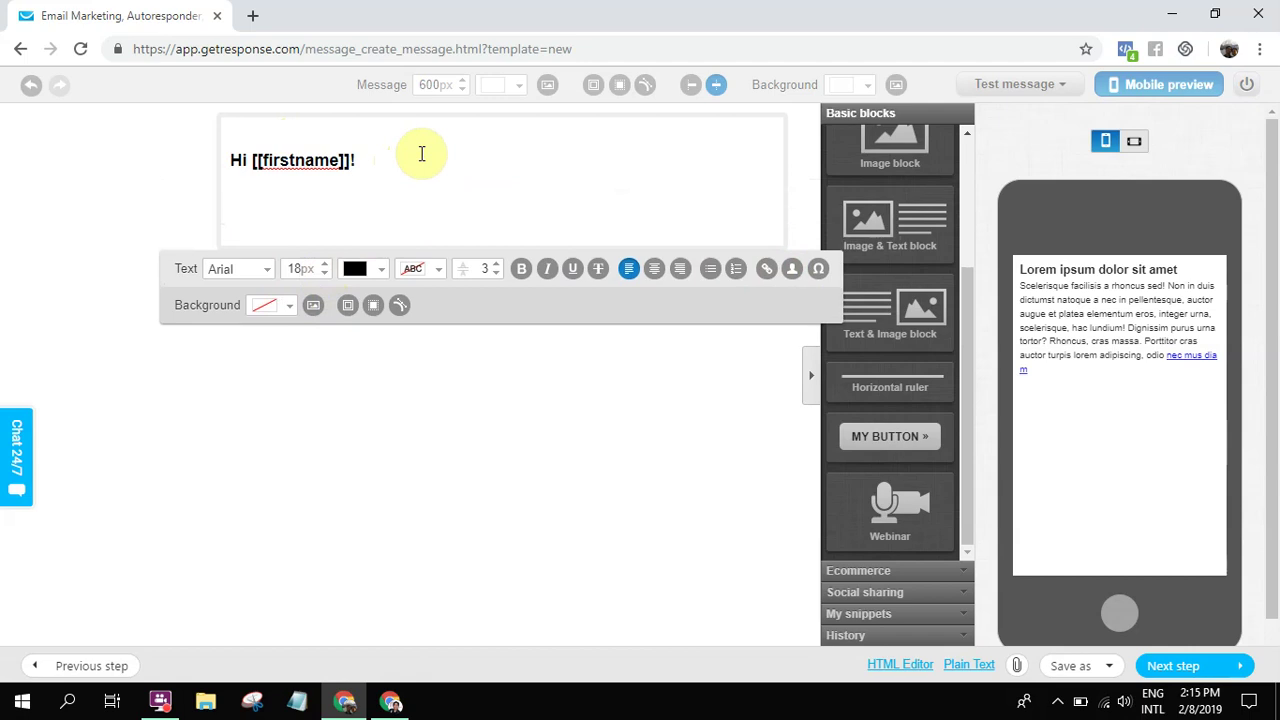
Type 'Entertain' at 18px on the line below the greeting.
{"action": "left_click", "coordinate": [324, 273]}
{"action": "left_click", "coordinate": [324, 257]}
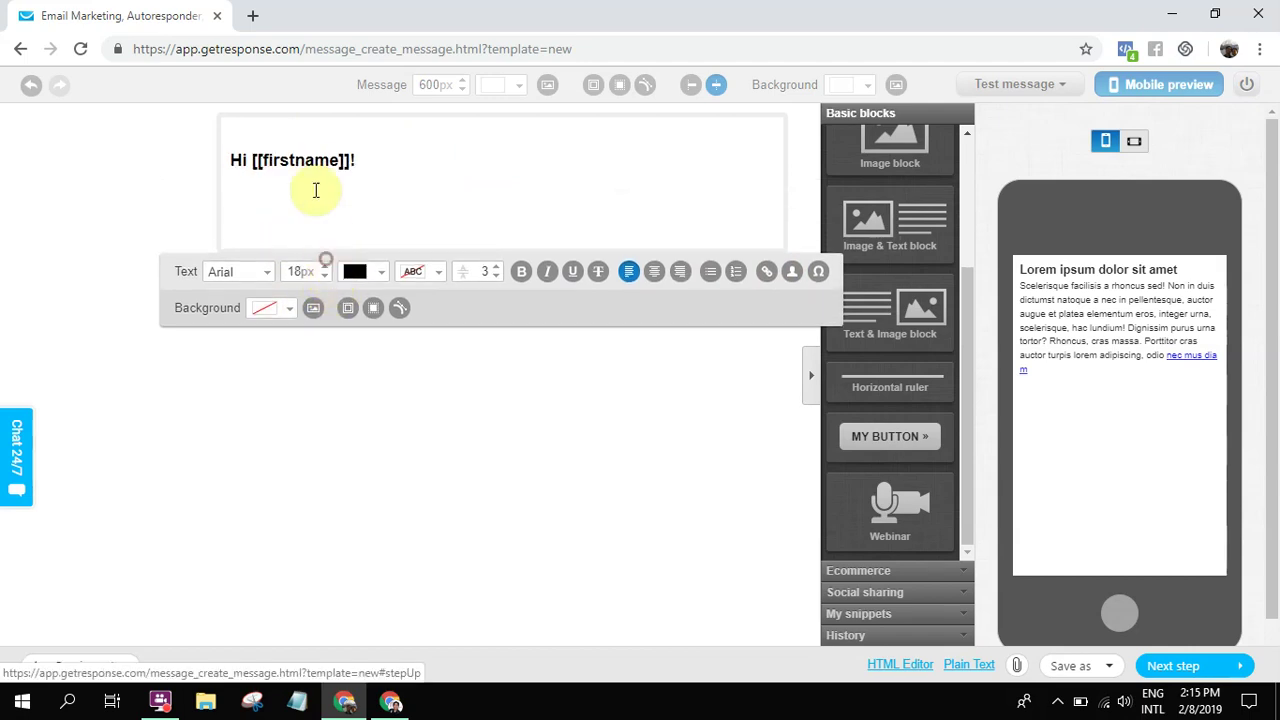
{"action": "left_click", "coordinate": [300, 204]}
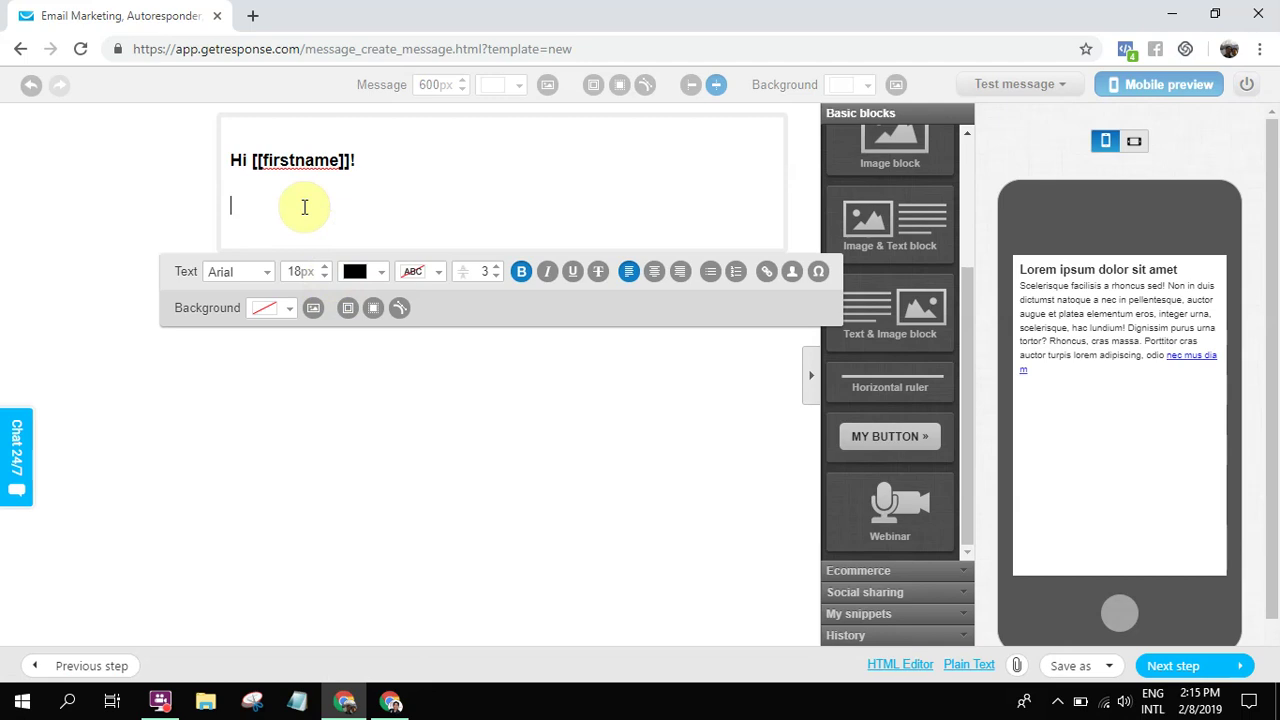
{"action": "type", "text": "Educa"}
{"action": "key", "text": "BackSpace"}
{"action": "key", "text": "BackSpace"}
{"action": "key", "text": "BackSpace"}
{"action": "key", "text": "BackSpace"}
{"action": "type", "text": "ntertain"}
{"action": "key", "text": "Return"}
Add 'Educate' and 'Earn' lines beneath and select all three headings.
{"action": "type", "text": "Edc=y="}
{"action": "key", "text": "BackSpace"}
{"action": "key", "text": "BackSpace"}
{"action": "key", "text": "BackSpace"}
{"action": "type", "text": "ucae"}
{"action": "key", "text": "BackSpace"}
{"action": "type", "text": "te a"}
{"action": "key", "text": "BackSpace"}
{"action": "key", "text": "BackSpace"}
{"action": "key", "text": "BackSpace"}
{"action": "key", "text": "BackSpace"}
{"action": "key", "text": "BackSpace"}
{"action": "key", "text": "BackSpace"}
{"action": "key", "text": "BackSpace"}
{"action": "key", "text": "BackSpace"}
{"action": "type", "text": "ucate"}
{"action": "key", "text": "Return"}
{"action": "type", "text": "Earn"}
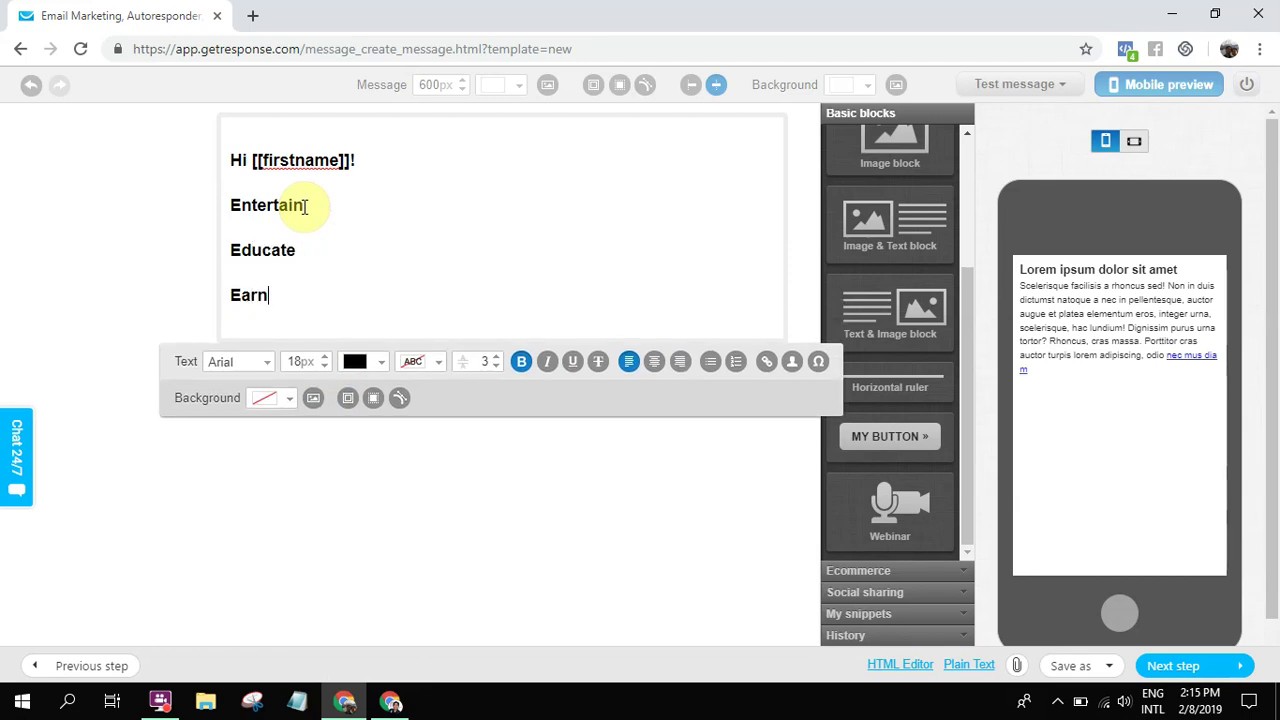
{"action": "left_click_drag", "start_coordinate": [229, 205], "coordinate": [283, 357]}
Under Entertain, add 'You will share something that's entertaining.' followed by 'Stories.'.
{"action": "left_click", "coordinate": [351, 226]}
{"action": "key", "text": "Return"}
{"action": "key", "text": "Return"}
{"action": "key", "text": "Return"}
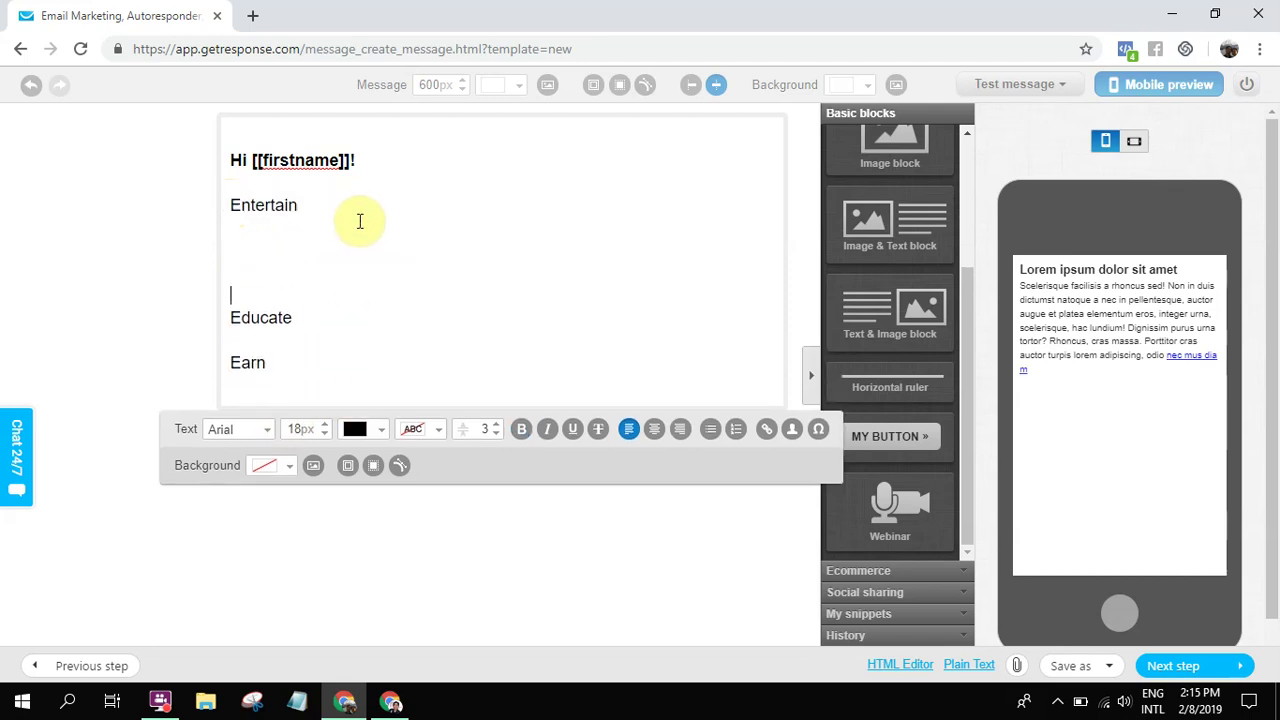
{"action": "type", "text": "You will share some"}
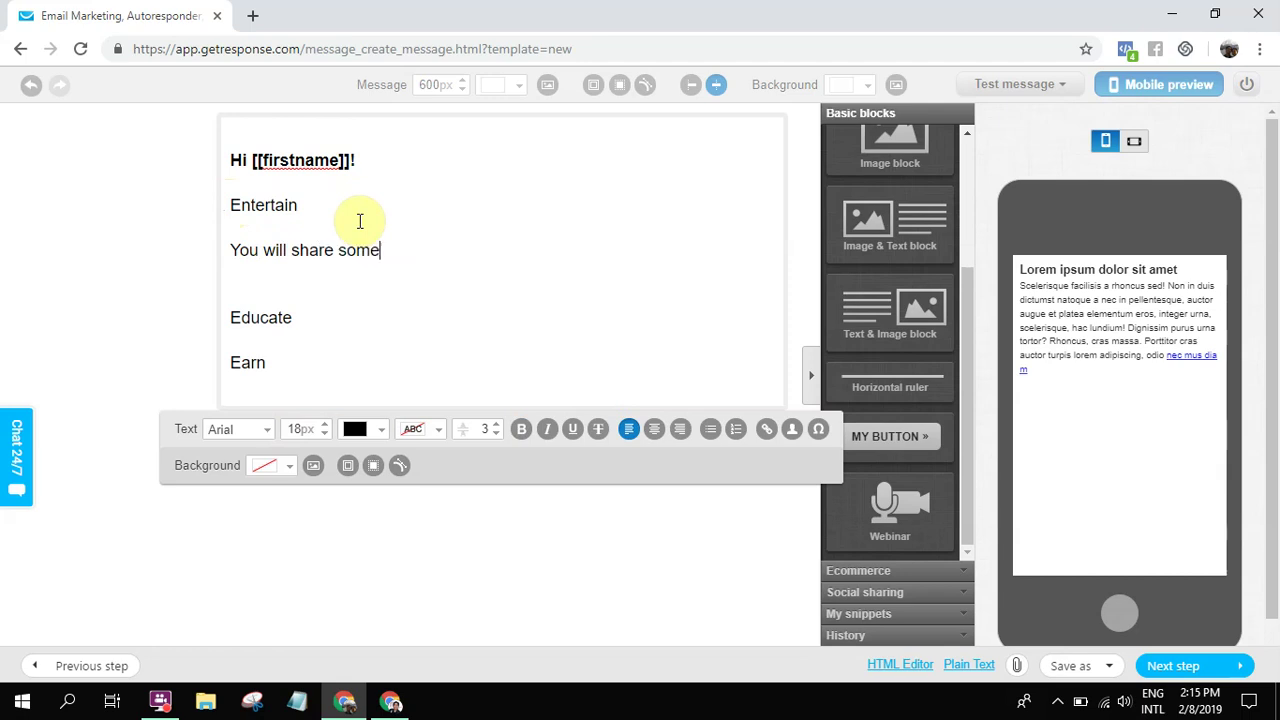
{"action": "type", "text": "thing that's entertaining. L"}
{"action": "key", "text": "BackSpace"}
{"action": "type", "text": "Story"}
{"action": "key", "text": "BackSpace"}
{"action": "type", "text": "ies."}
{"action": "key", "text": "Return"}
{"action": "key", "text": "BackSpace"}
Add the list lines 'Curious.', 'Jokes.' and 'Latest Chika.' on separate lines.
{"action": "type", "text": "Curious."}
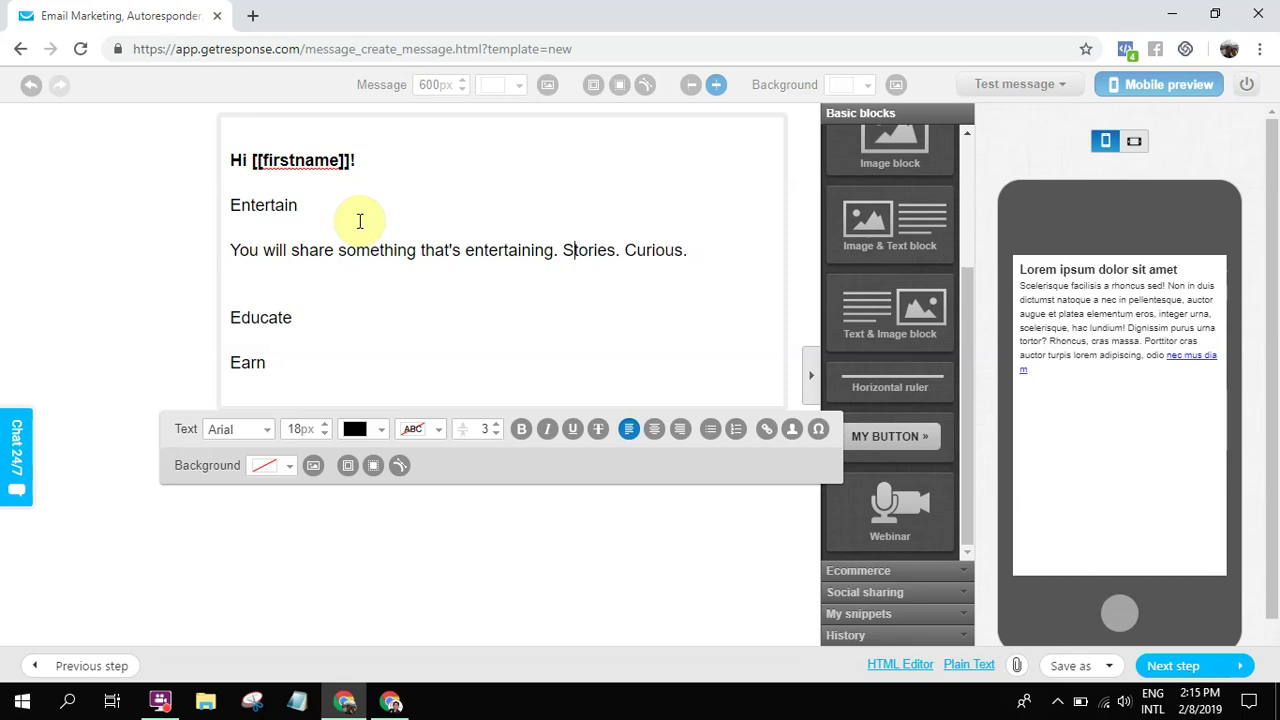
{"action": "key", "text": "Return"}
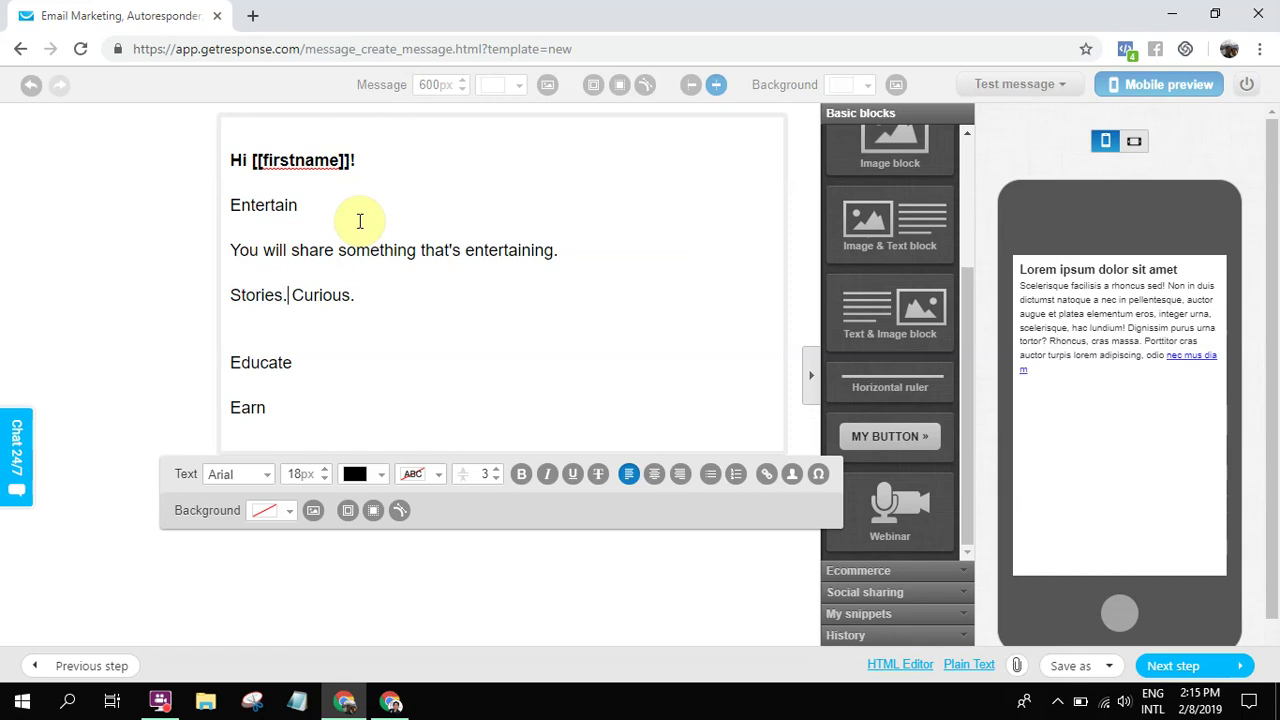
{"action": "key", "text": "shift+Return"}
{"action": "key", "text": "shift+Return"}
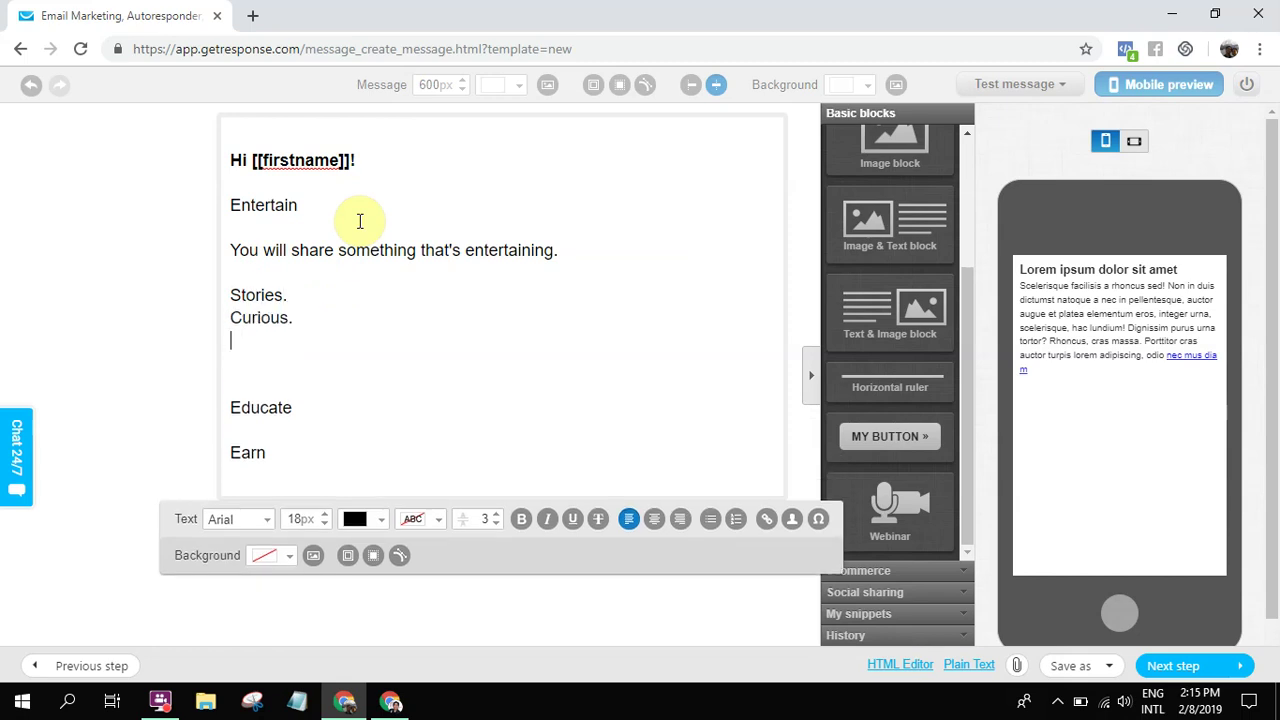
{"action": "type", "text": "Joe"}
{"action": "key", "text": "BackSpace"}
{"action": "type", "text": "kes."}
{"action": "key", "text": "shift+Return"}
{"action": "type", "text": "Latest Chika."}
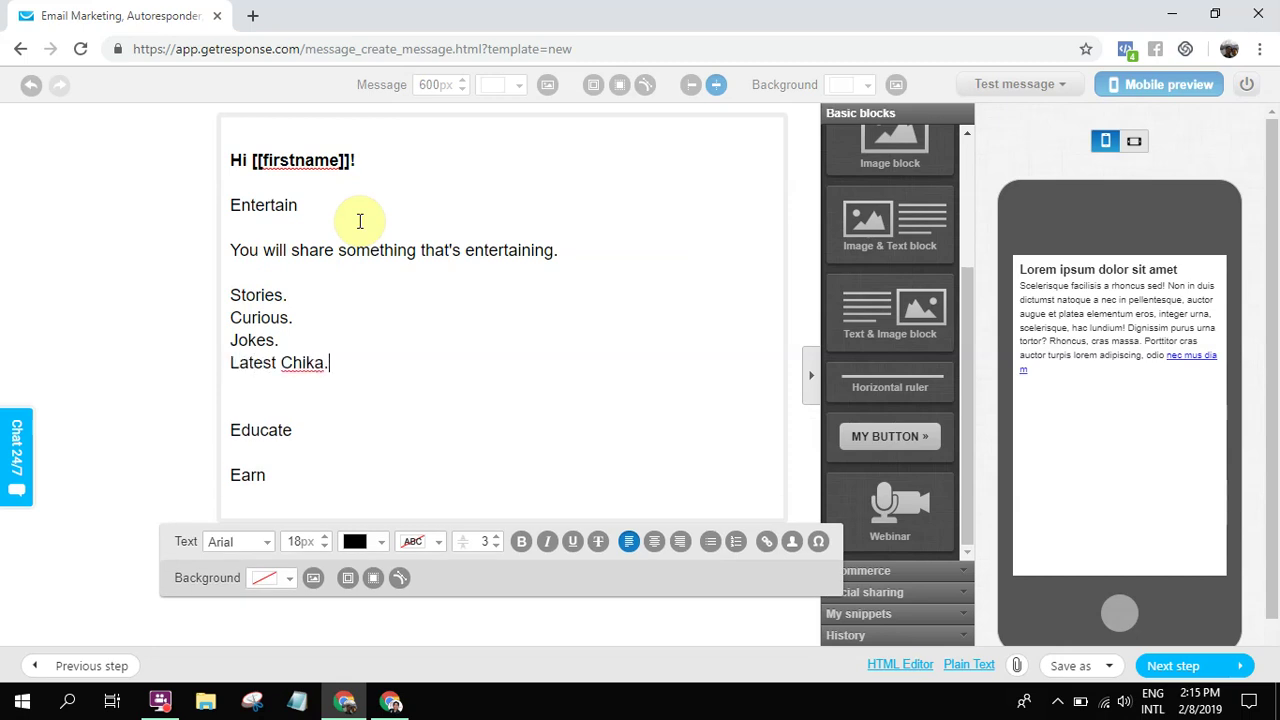
Italicize the four list lines Stories, Curious, Jokes and Latest Chika.
{"action": "key", "text": "shift+Up"}
{"action": "key", "text": "shift+Up"}
{"action": "key", "text": "shift+Up"}
{"action": "key", "text": "shift+Up"}
{"action": "key", "text": "Down"}
{"action": "key", "text": "shift+Right"}
{"action": "key", "text": "shift+Right"}
{"action": "key", "text": "shift+Right"}
{"action": "key", "text": "shift+Down"}
{"action": "key", "text": "shift+Down"}
{"action": "key", "text": "shift+Down"}
{"action": "key", "text": "shift+End"}
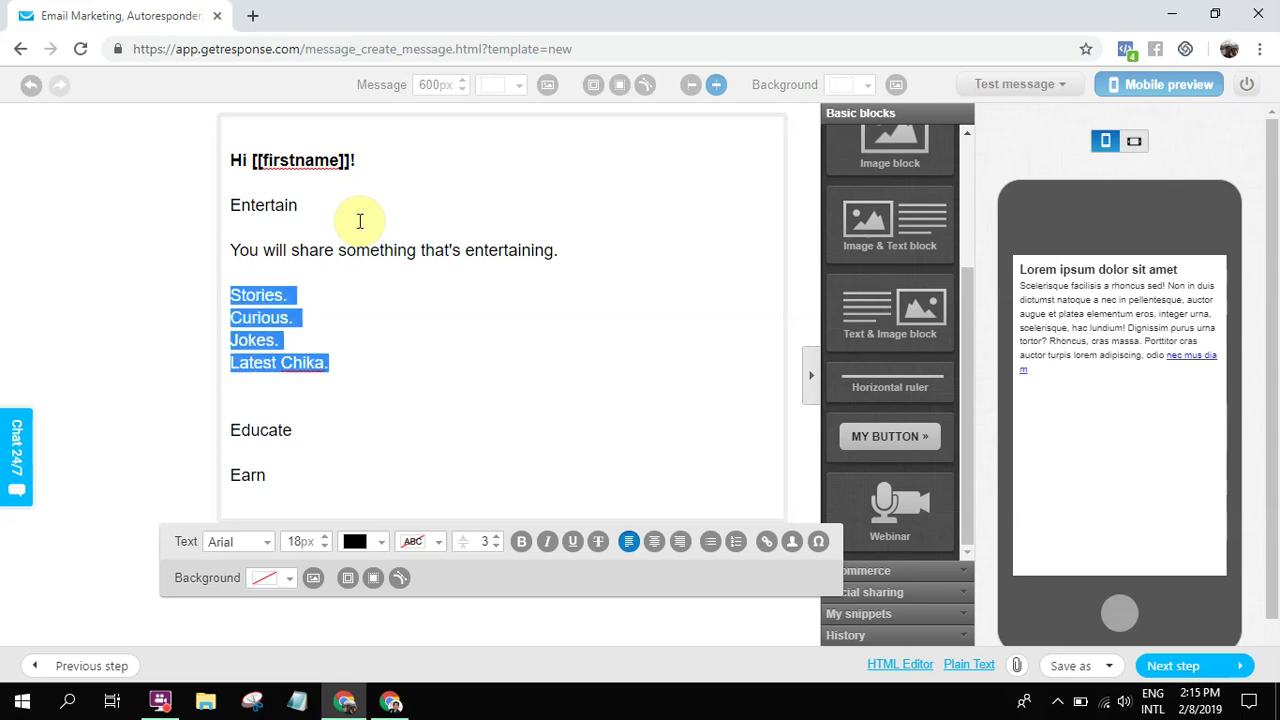
{"action": "key", "text": "ctrl+i"}
{"action": "key", "text": "Down"}
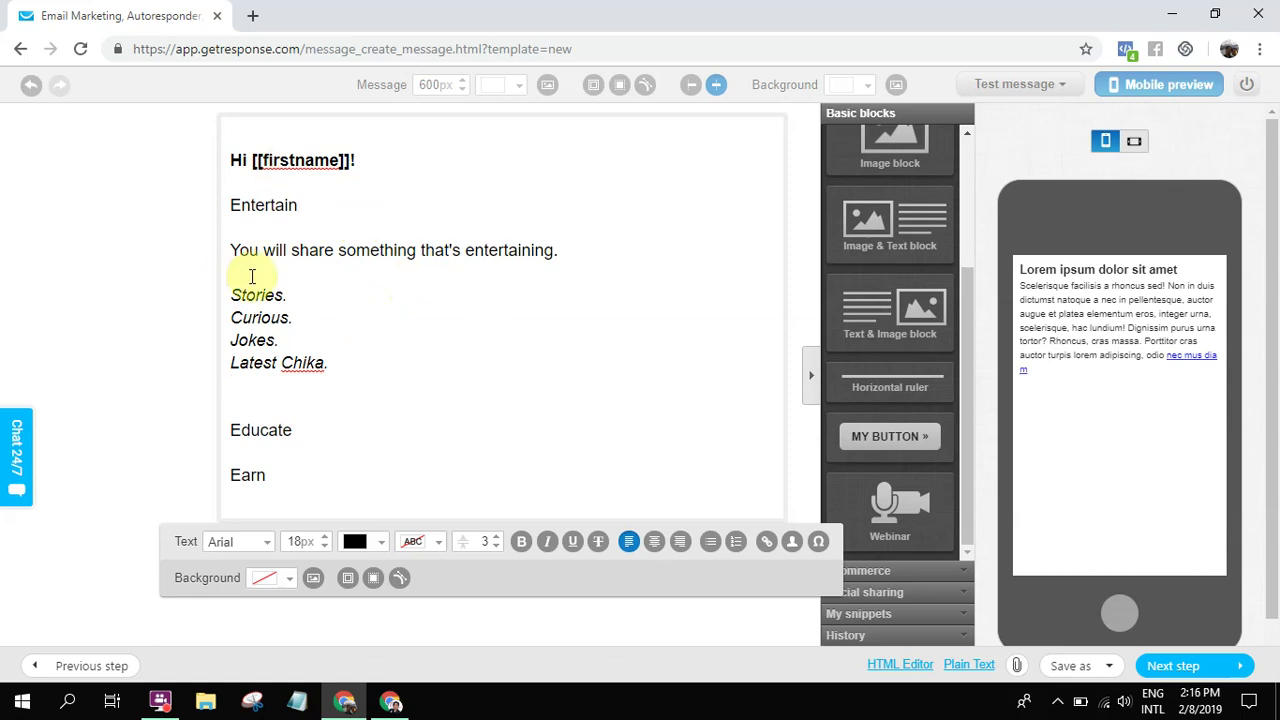
Make the Entertain and Educate headings bold.
{"action": "left_click_drag", "start_coordinate": [300, 206], "coordinate": [214, 206]}
{"action": "key", "text": "ctrl+b"}
{"action": "left_click", "coordinate": [340, 320]}
{"action": "left_click", "coordinate": [311, 420]}
{"action": "left_click_drag", "start_coordinate": [311, 420], "coordinate": [214, 423]}
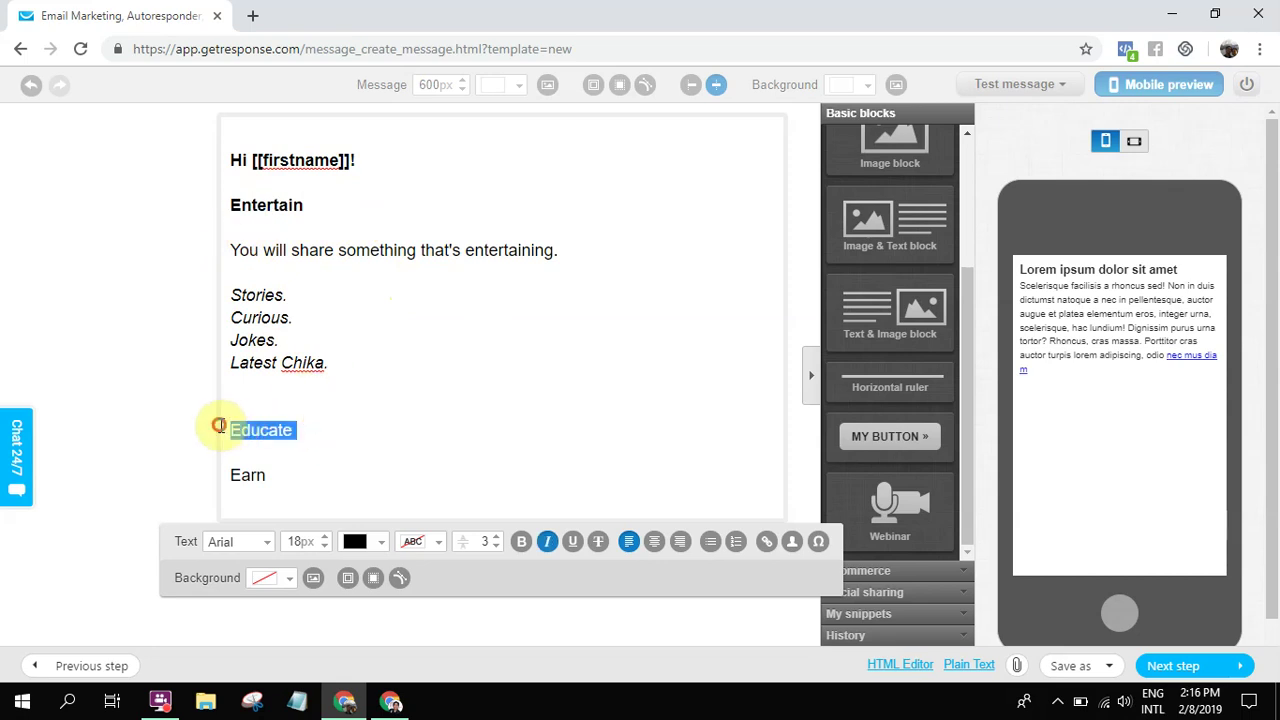
{"action": "key", "text": "ctrl+b"}
{"action": "left_click", "coordinate": [356, 430]}
Add an italic, non-bold 'Teach' line under Educate.
{"action": "key", "text": "Return"}
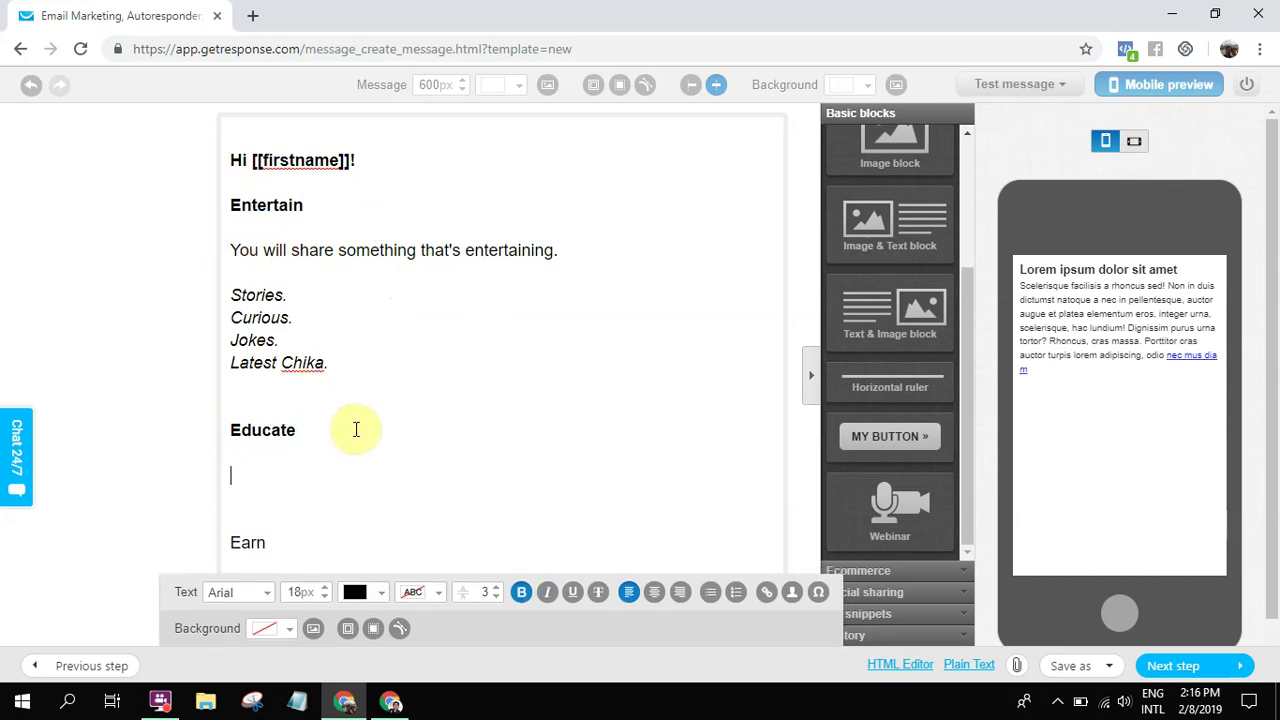
{"action": "type", "text": "Teach"}
{"action": "key", "text": "shift+Home"}
{"action": "key", "text": "ctrl+b"}
{"action": "key", "text": "End"}
{"action": "key", "text": "shift+Home"}
{"action": "key", "text": "ctrl+i"}
{"action": "key", "text": "End"}
{"action": "key", "text": "Return"}
Add italic 'Share Lessons' and 'Build Value' lines below Teach.
{"action": "type", "text": "Share"}
{"action": "key", "text": "shift+Home"}
{"action": "key", "text": "ctrl+i"}
{"action": "key", "text": "End"}
{"action": "key", "text": "shift+Left"}
{"action": "key", "text": "shift+Left"}
{"action": "key", "text": "shift+Left"}
{"action": "key", "text": "shift+Left"}
{"action": "key", "text": "shift+Left"}
{"action": "key", "text": "Left"}
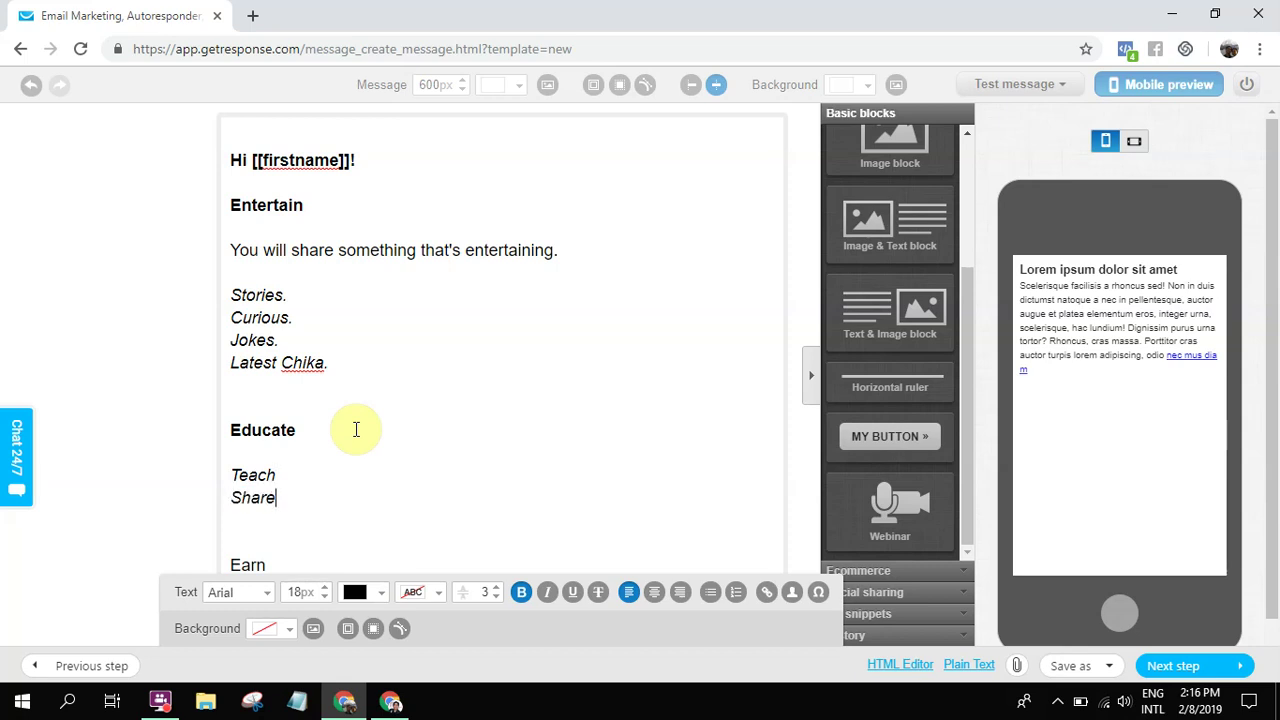
{"action": "type", "text": "LEss"}
{"action": "key", "text": "BackSpace"}
{"action": "key", "text": "BackSpace"}
{"action": "key", "text": "BackSpace"}
{"action": "type", "text": "eso"}
{"action": "type", "text": "on"}
{"action": "key", "text": "BackSpace"}
{"action": "key", "text": "BackSpace"}
{"action": "key", "text": "BackSpace"}
{"action": "type", "text": "sons"}
{"action": "key", "text": "BackSpace"}
{"action": "key", "text": "Return"}
{"action": "type", "text": "Build Value"}
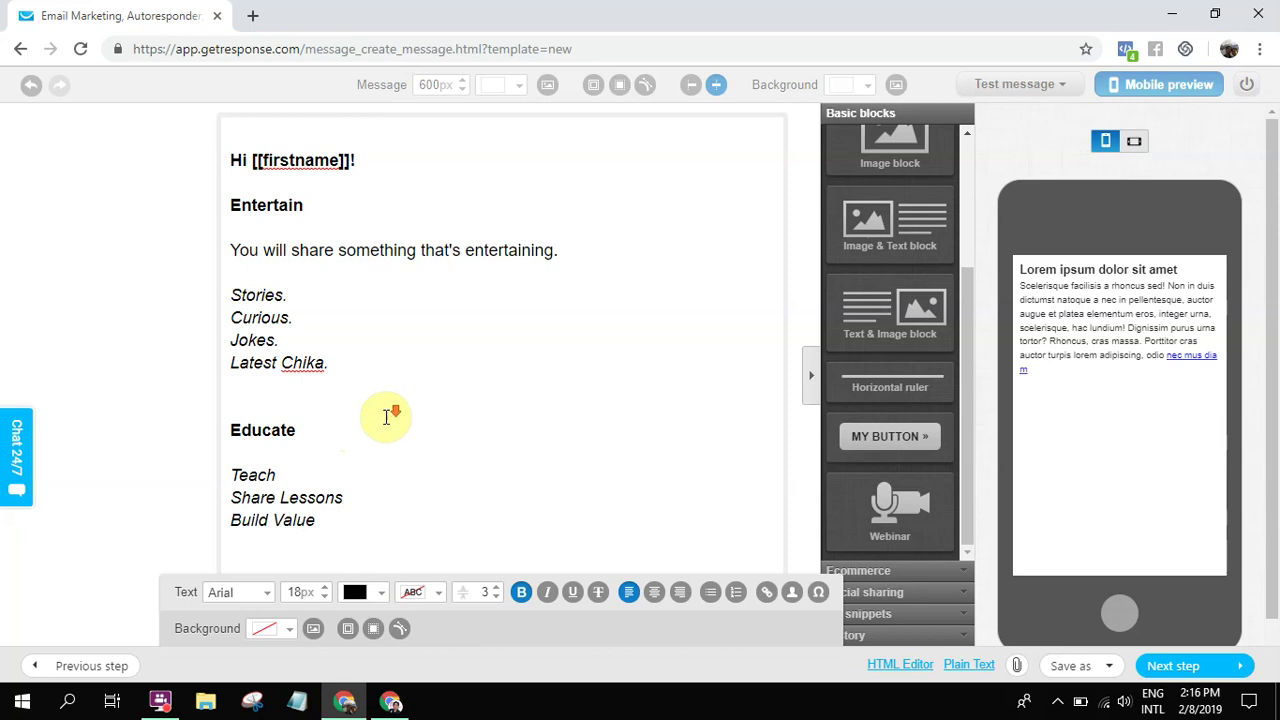
Remove the blank lines above the 'Hi [[firstname]]!' greeting.
{"action": "left_click", "coordinate": [140, 490]}
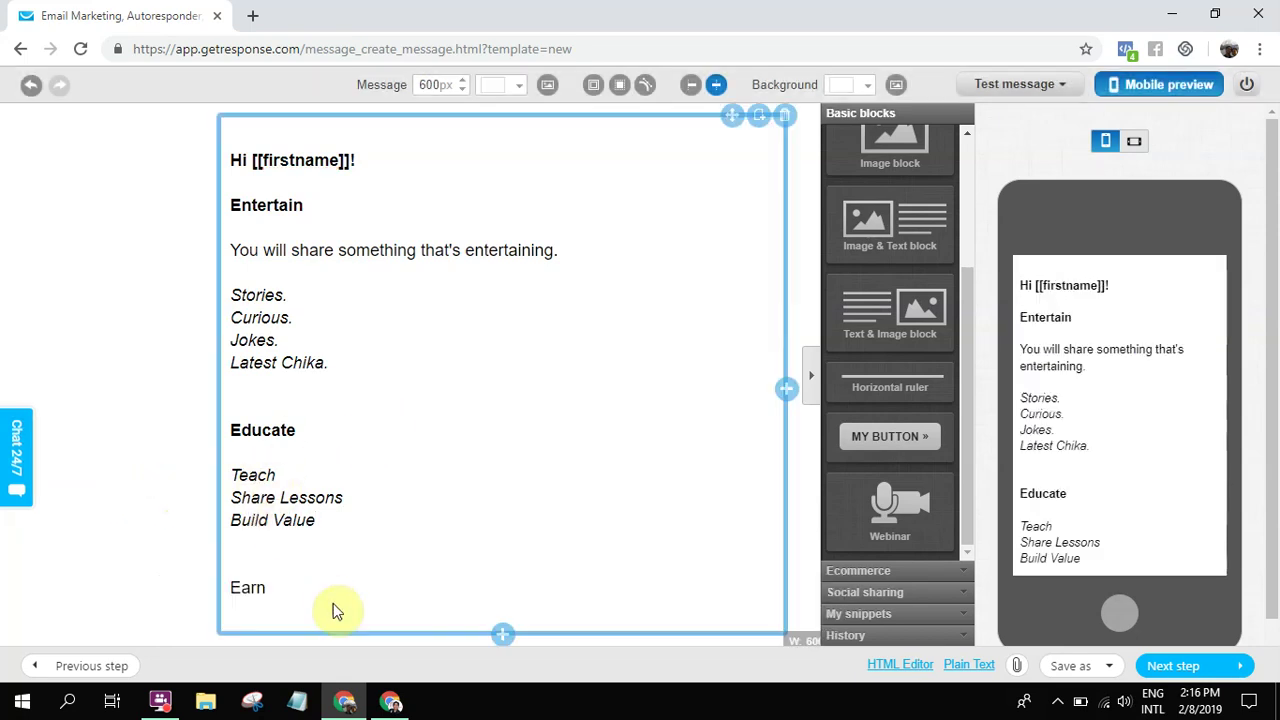
{"action": "left_click", "coordinate": [334, 608]}
{"action": "key", "text": "Return"}
{"action": "key", "text": "Return"}
{"action": "key", "text": "Return"}
{"action": "key", "text": "Return"}
{"action": "key", "text": "Return"}
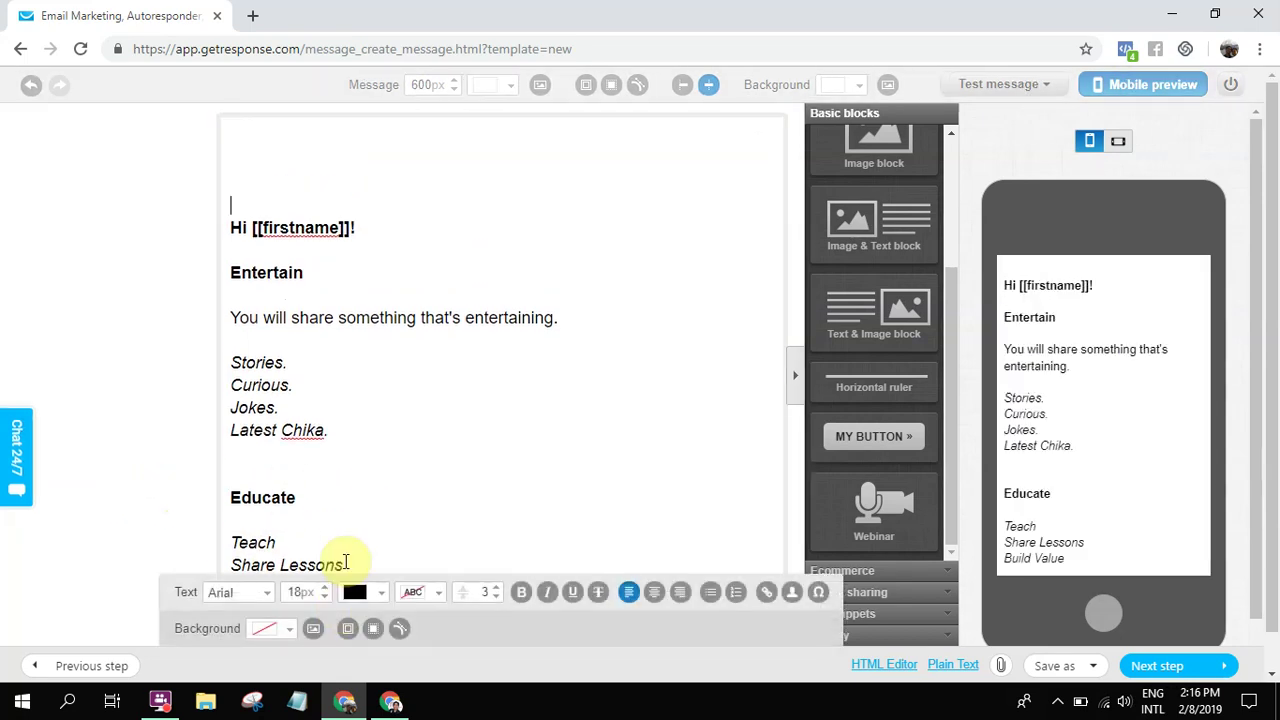
{"action": "key", "text": "BackSpace"}
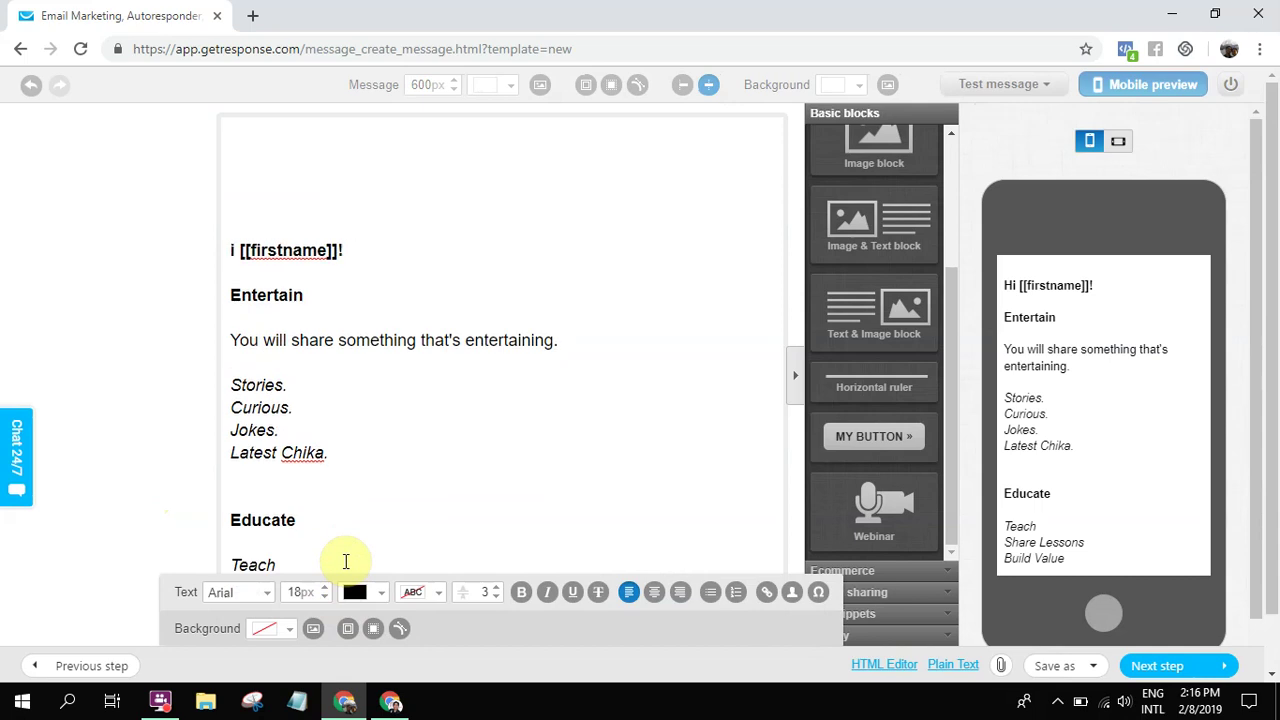
{"action": "type", "text": "H"}
{"action": "key", "text": "BackSpace"}
{"action": "key", "text": "BackSpace"}
{"action": "key", "text": "BackSpace"}
{"action": "key", "text": "BackSpace"}
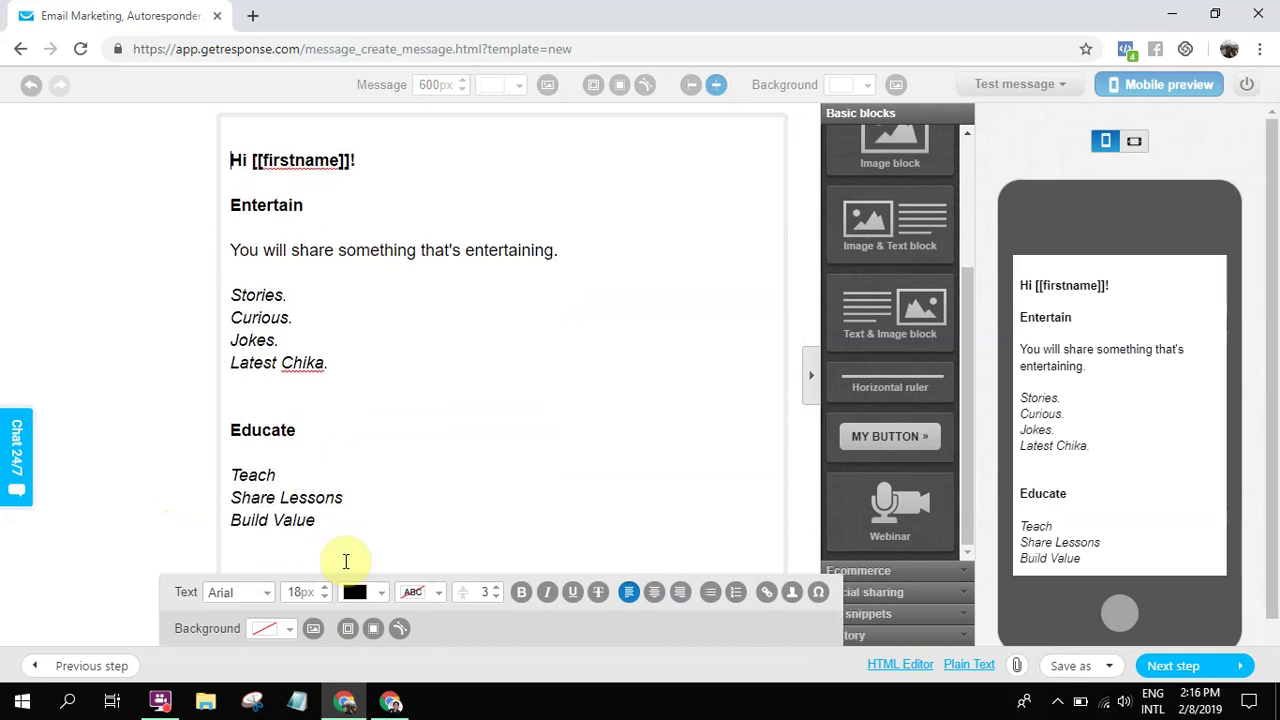
Add an 'Earn' heading on a new paragraph below Build Value.
{"action": "left_click", "coordinate": [156, 484]}
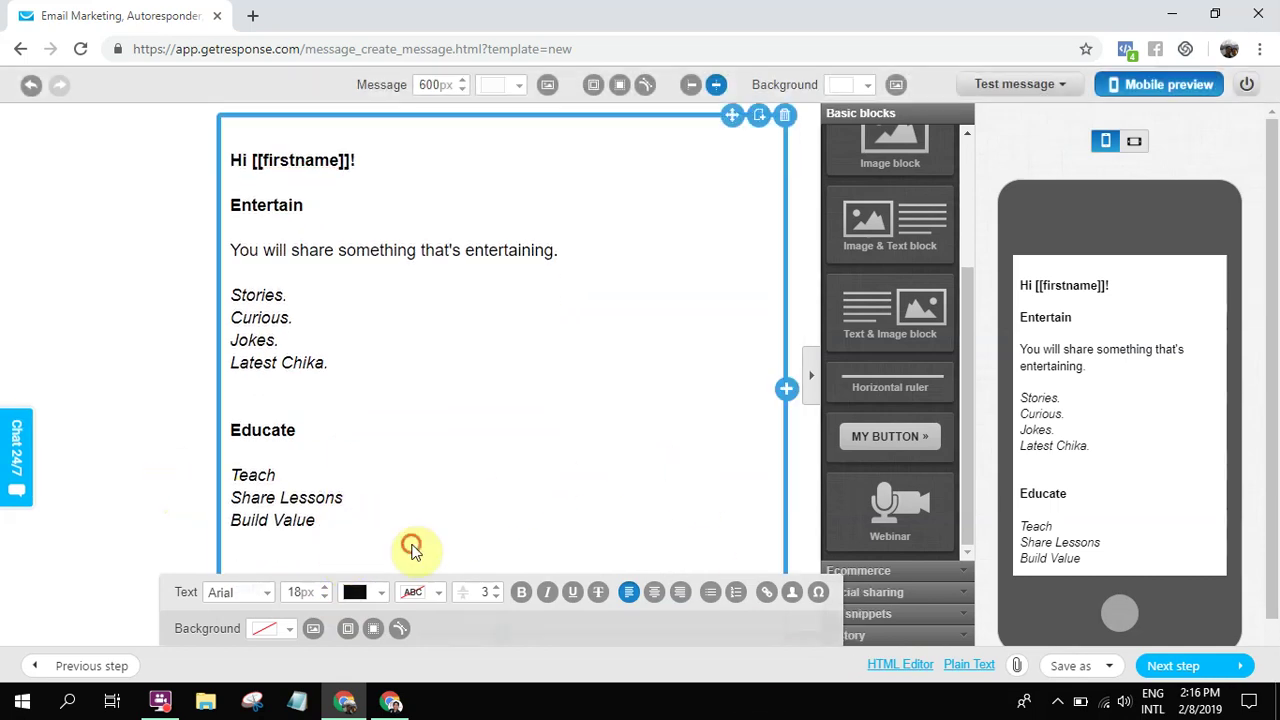
{"action": "left_click", "coordinate": [412, 548]}
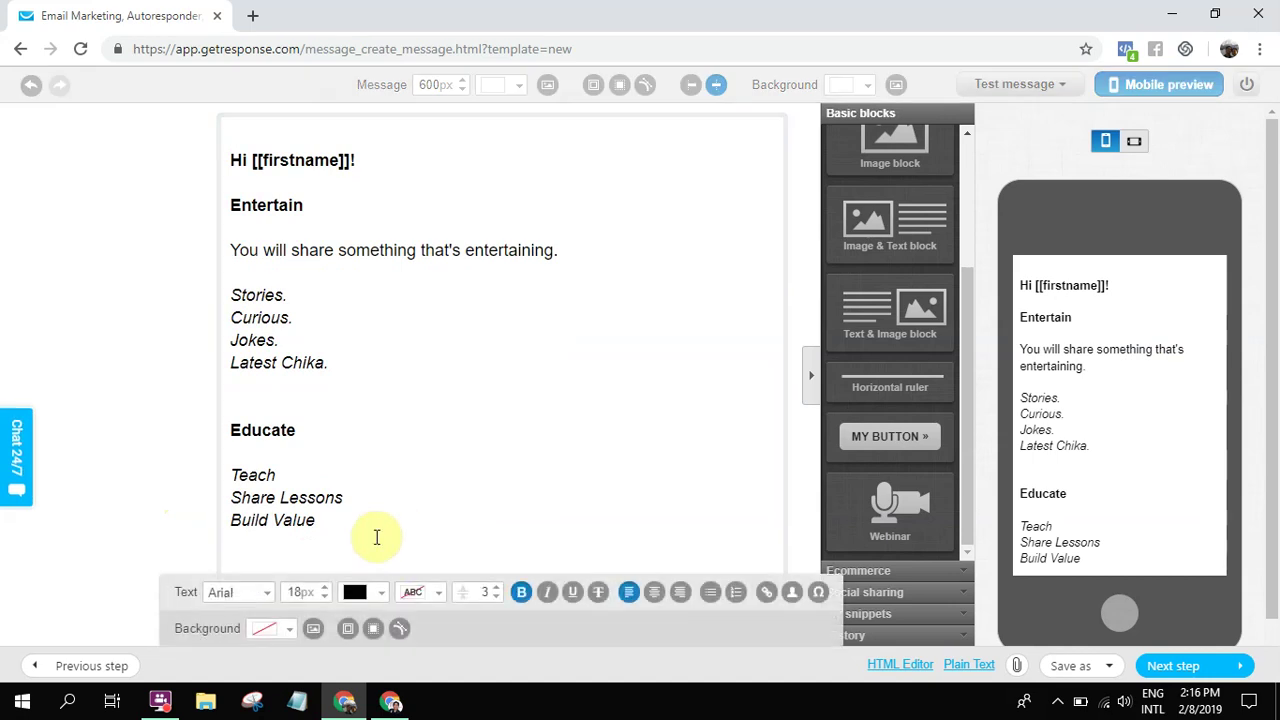
{"action": "key", "text": "Return"}
{"action": "key", "text": "Return"}
{"action": "type", "text": "Earn"}
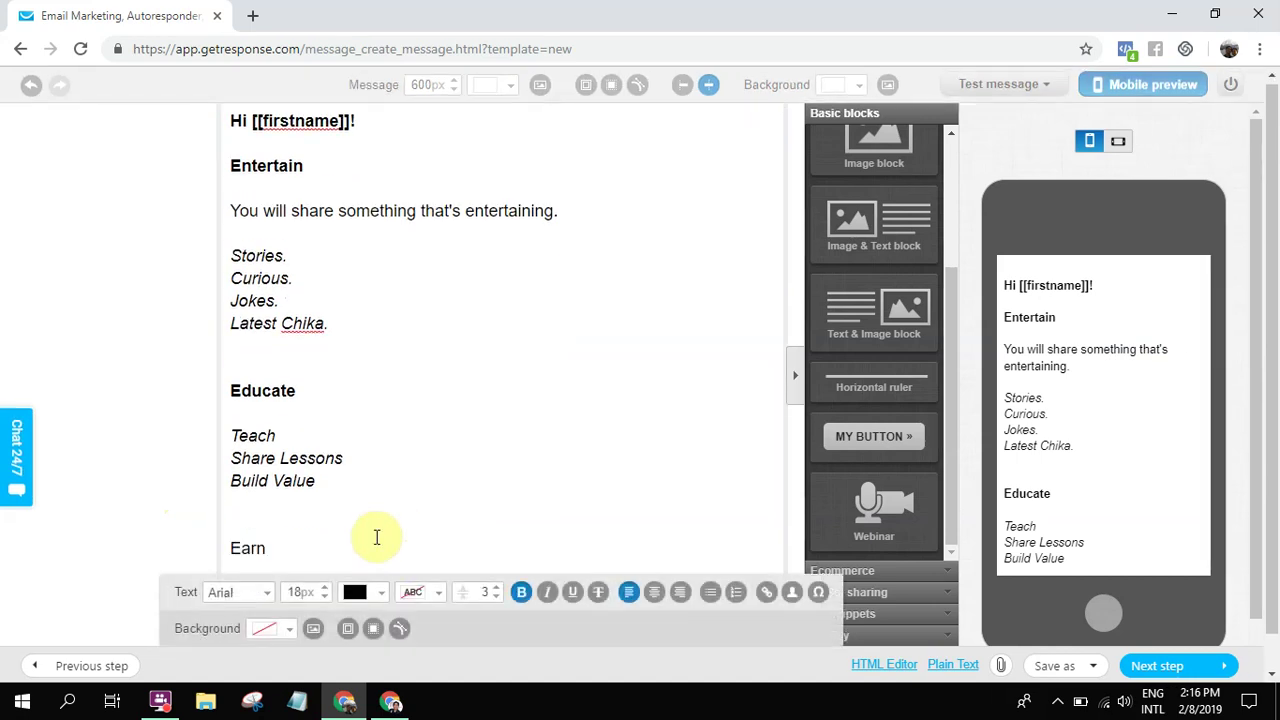
{"action": "key", "text": "Return"}
{"action": "key", "text": "Return"}
{"action": "key", "text": "Return"}
{"action": "key", "text": "Return"}
{"action": "key", "text": "Return"}
{"action": "key", "text": "Return"}
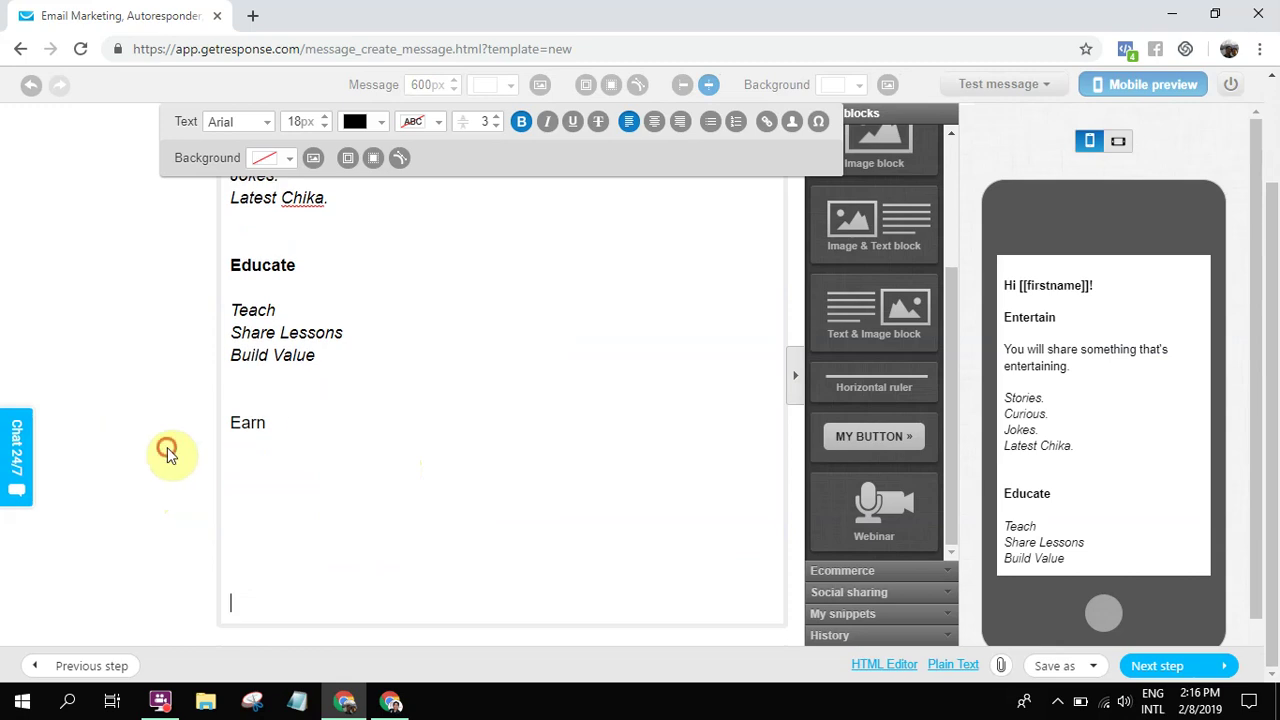
Bold the Earn heading and add an italic 'Call to Action' line beneath it.
{"action": "left_click", "coordinate": [166, 448]}
{"action": "left_click", "coordinate": [340, 432]}
{"action": "left_click_drag", "start_coordinate": [272, 408], "coordinate": [349, 463]}
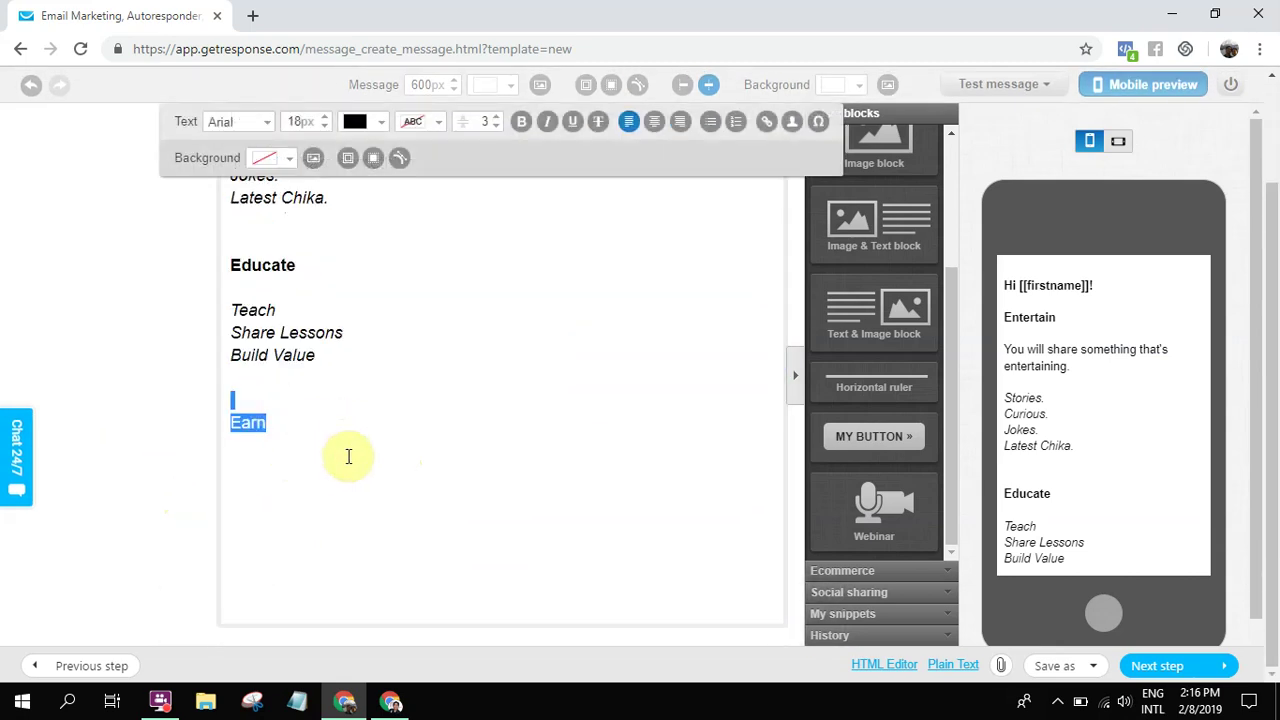
{"action": "key", "text": "ctrl+b"}
{"action": "left_click", "coordinate": [349, 470]}
{"action": "type", "text": "CA"}
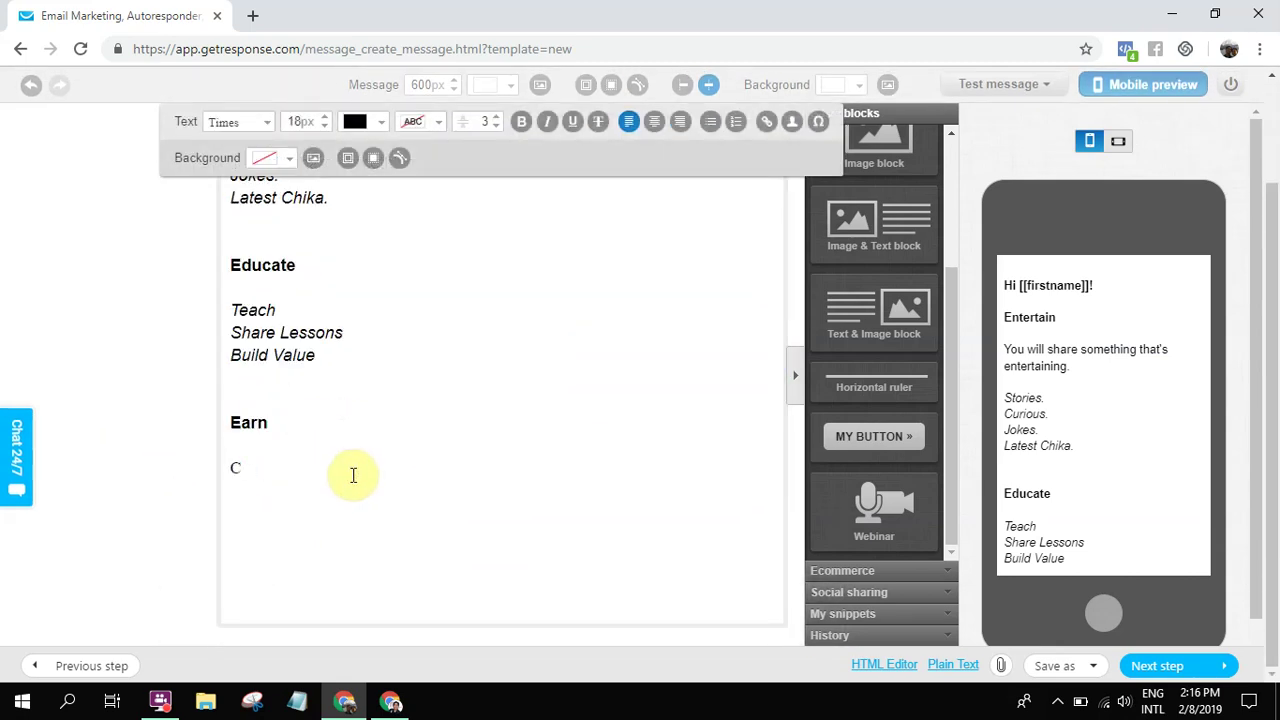
{"action": "key", "text": "BackSpace"}
{"action": "key", "text": "BackSpace"}
{"action": "key", "text": "Return"}
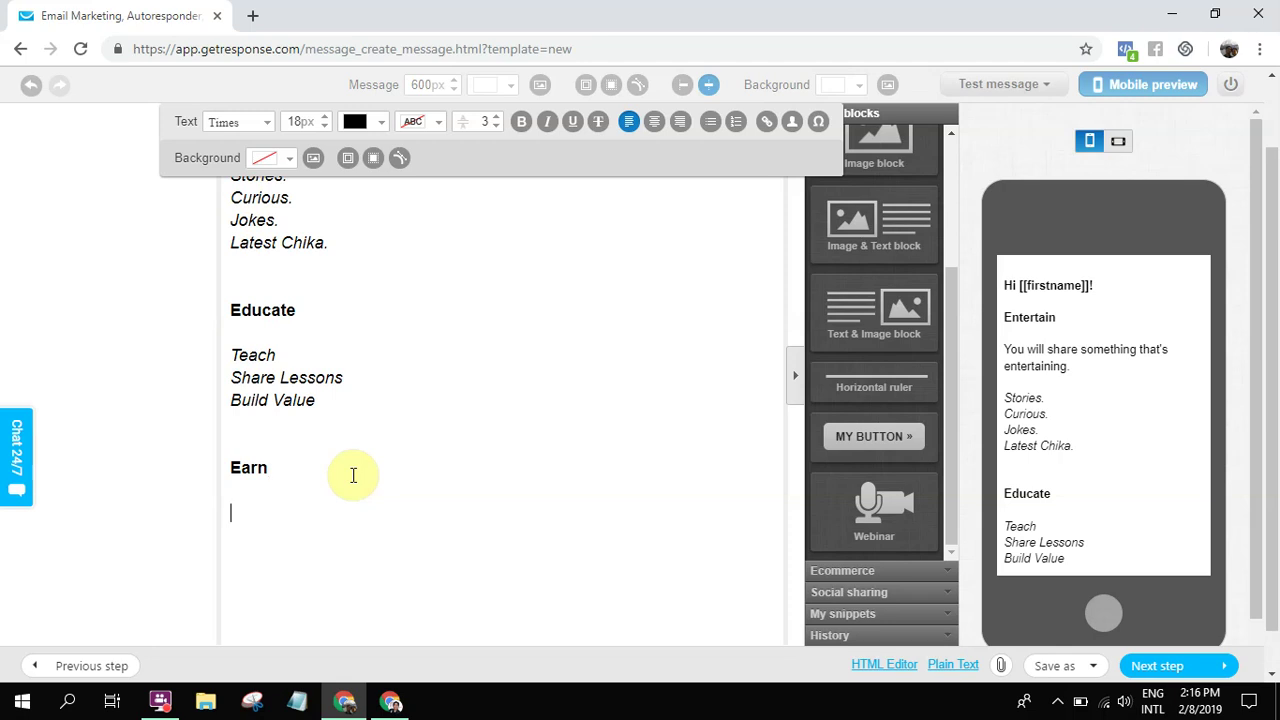
{"action": "type", "text": "Callt to a"}
{"action": "key", "text": "BackSpace"}
{"action": "type", "text": "Action"}
{"action": "key", "text": "shift+Home"}
{"action": "key", "text": "ctrl+i"}
{"action": "key", "text": "End"}
{"action": "key", "text": "Return"}
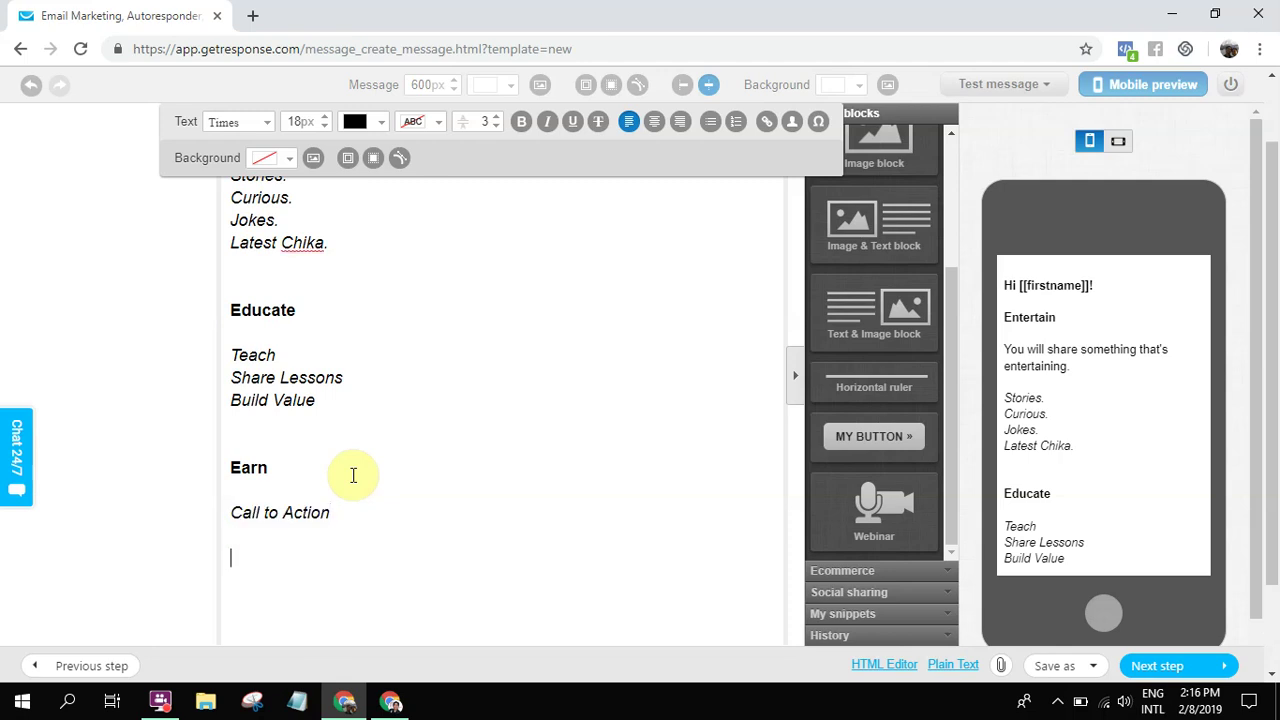
{"action": "type", "text": "If you want to learn mor"}
{"action": "type", "text": "e, "}
{"action": "type", "text": "click h"}
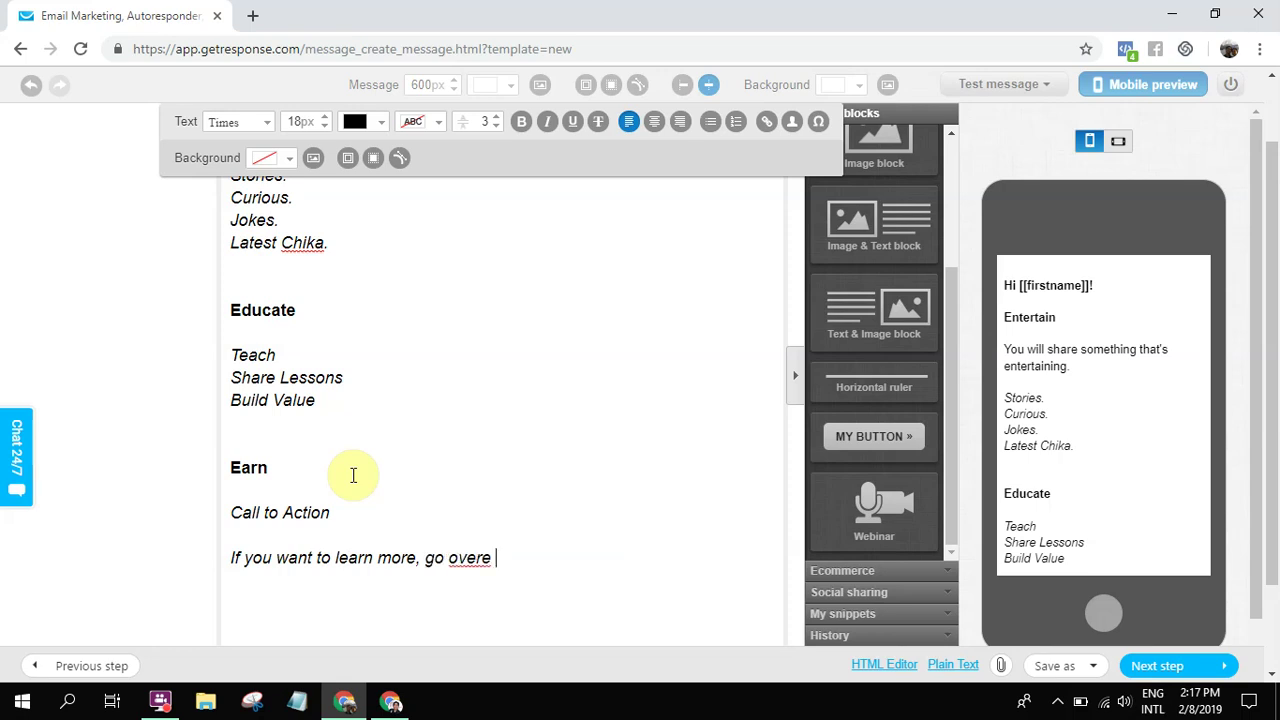
{"action": "key", "text": "BackSpace"}
{"action": "key", "text": "BackSpace"}
{"action": "type", "text": "here and check out my "}
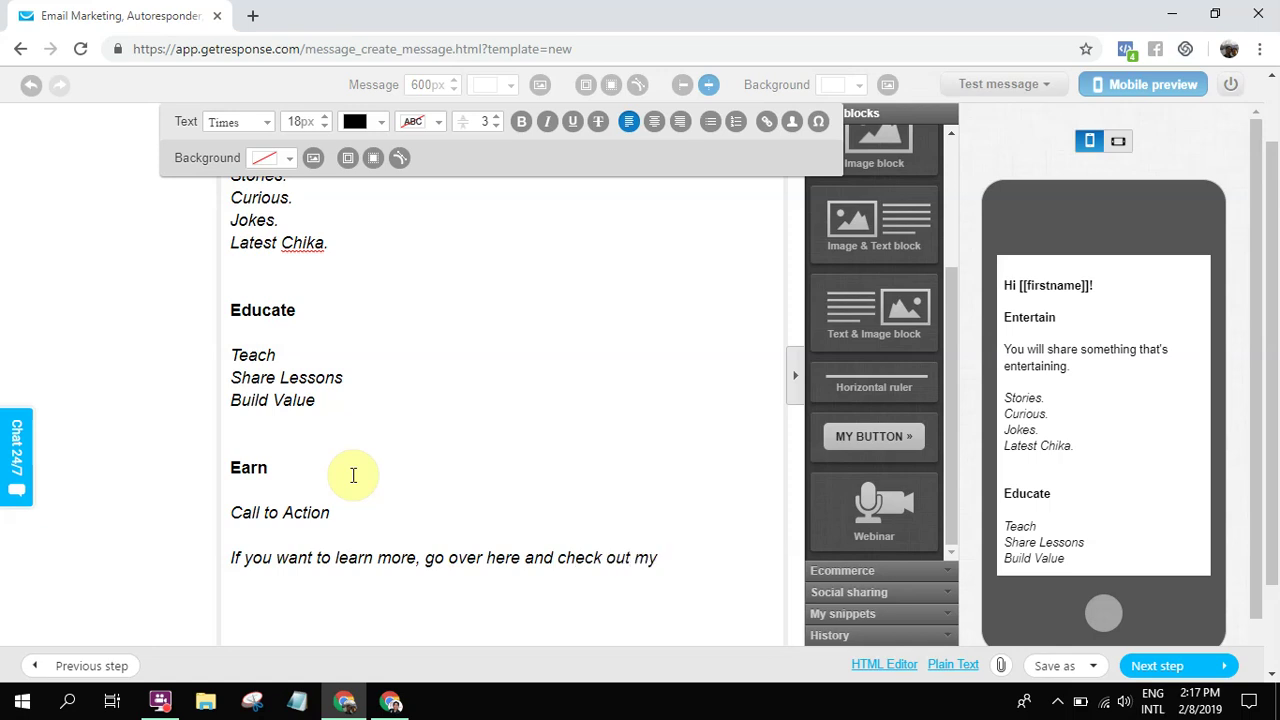
{"action": "type", "text": "awesome product:"}
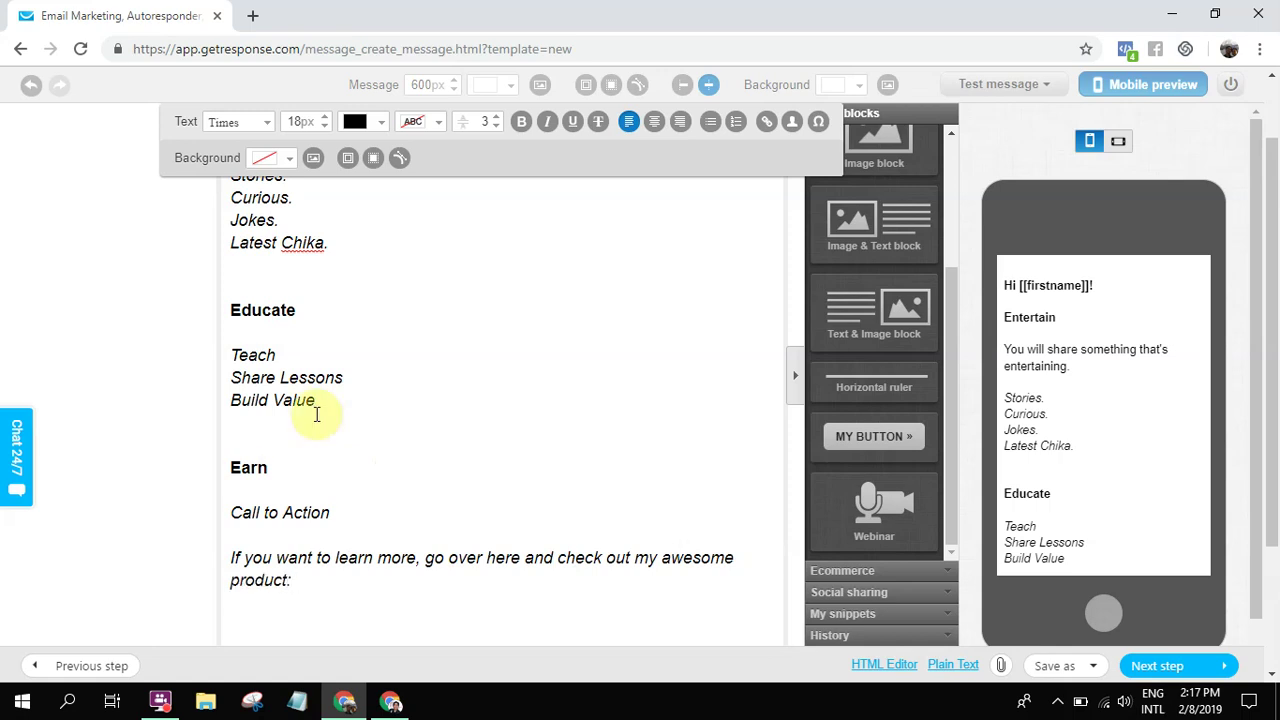
{"action": "scroll", "coordinate": [357, 400], "scroll_direction": "down", "scroll_amount": 2}
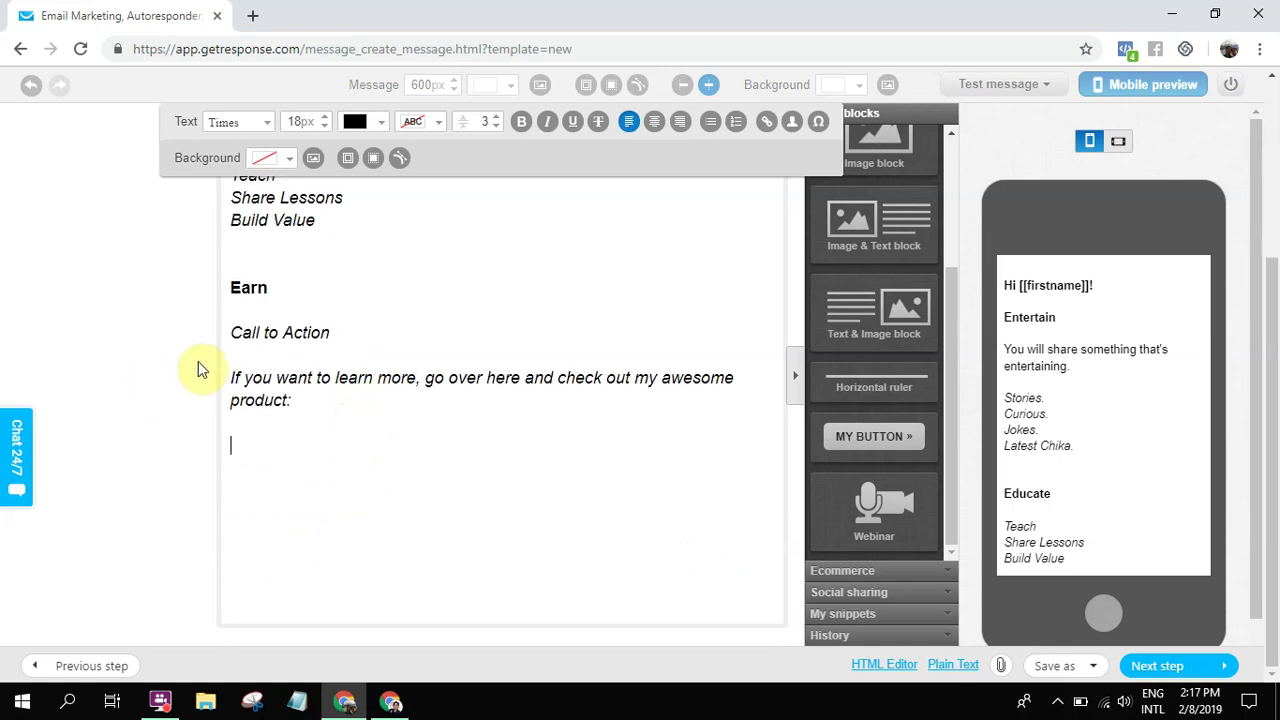
{"action": "type", "text": "www.yourproductli"}
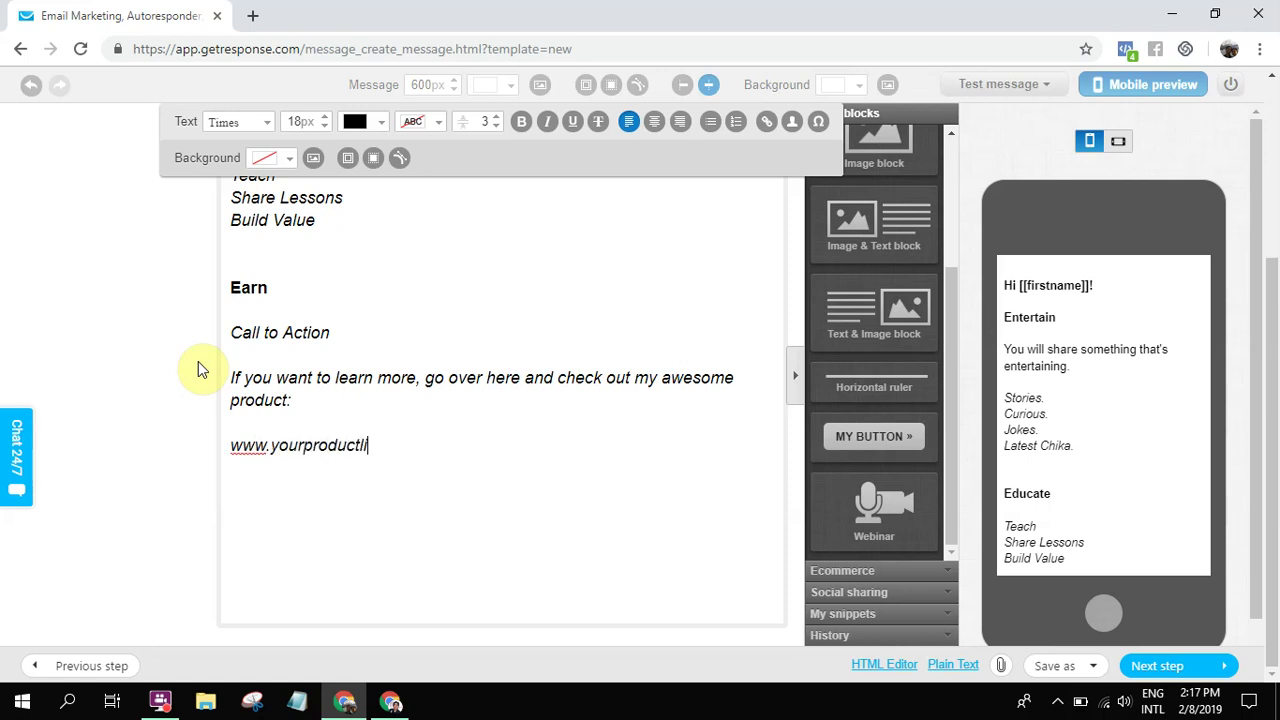
{"action": "type", "text": "nk.com"}
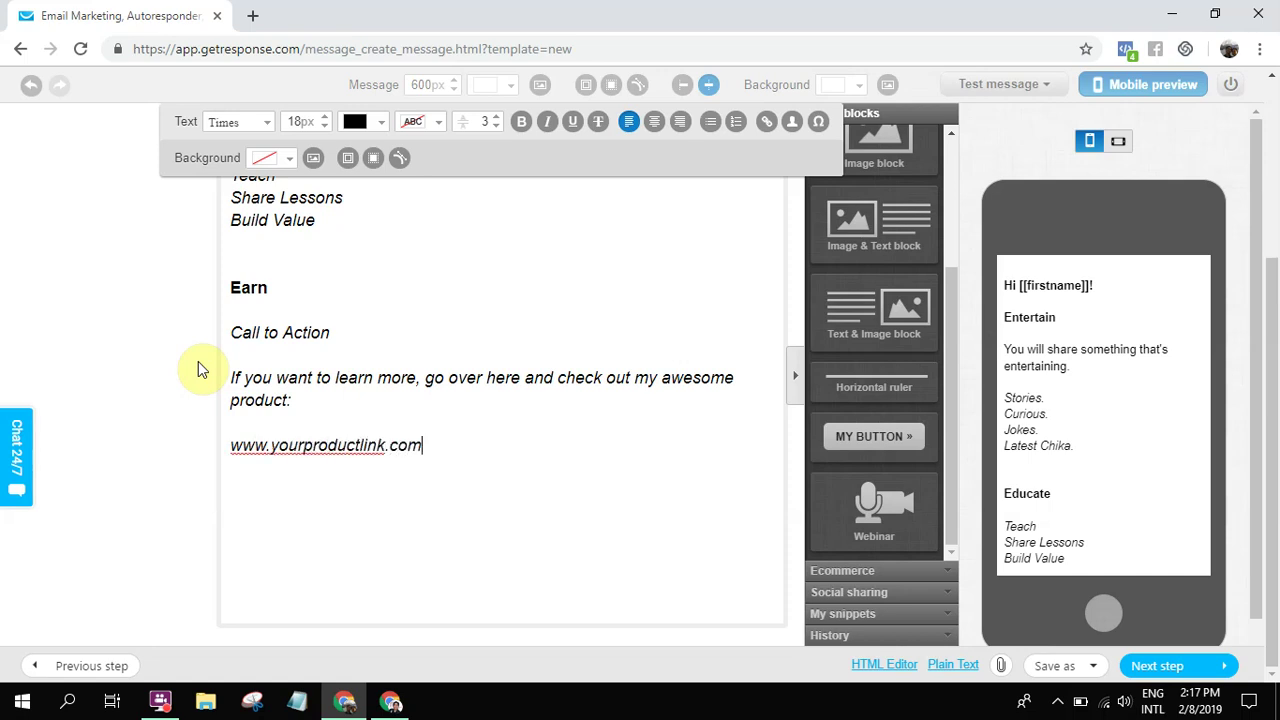
{"action": "left_click_drag", "start_coordinate": [449, 449], "coordinate": [228, 455]}
{"action": "key", "text": "ctrl+c"}
{"action": "right_click", "coordinate": [393, 449]}
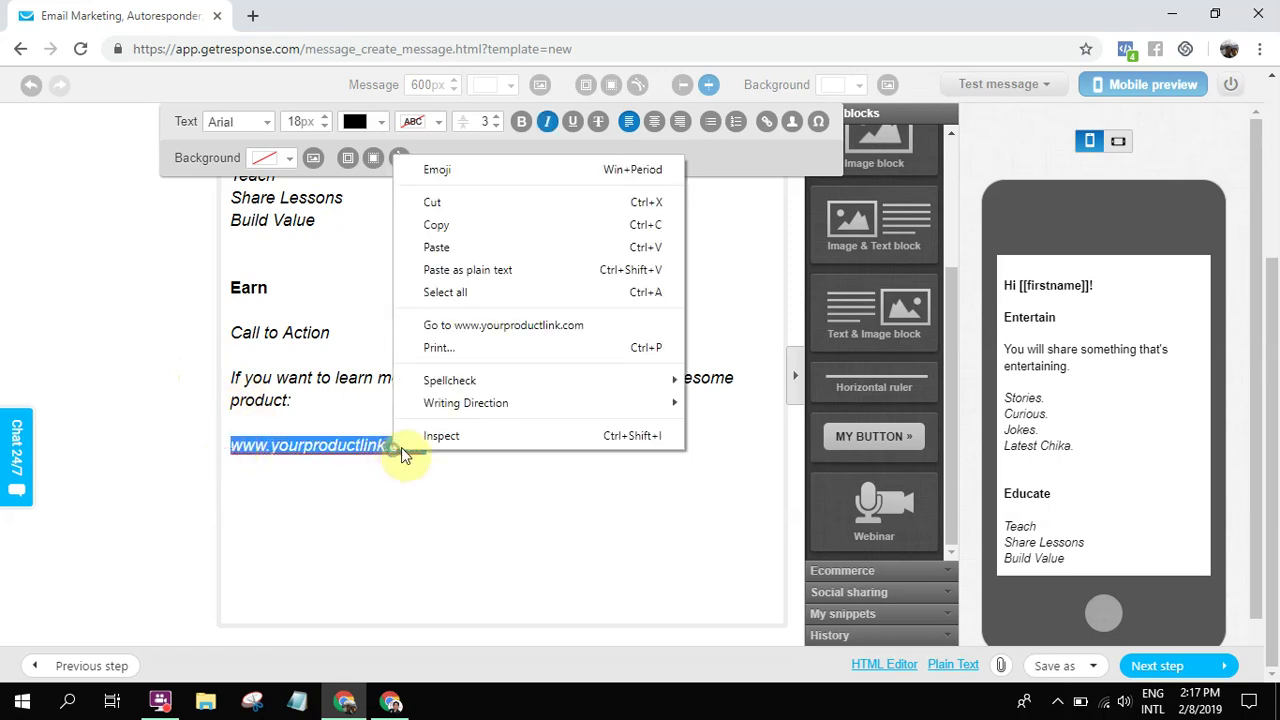
{"action": "left_click", "coordinate": [476, 230]}
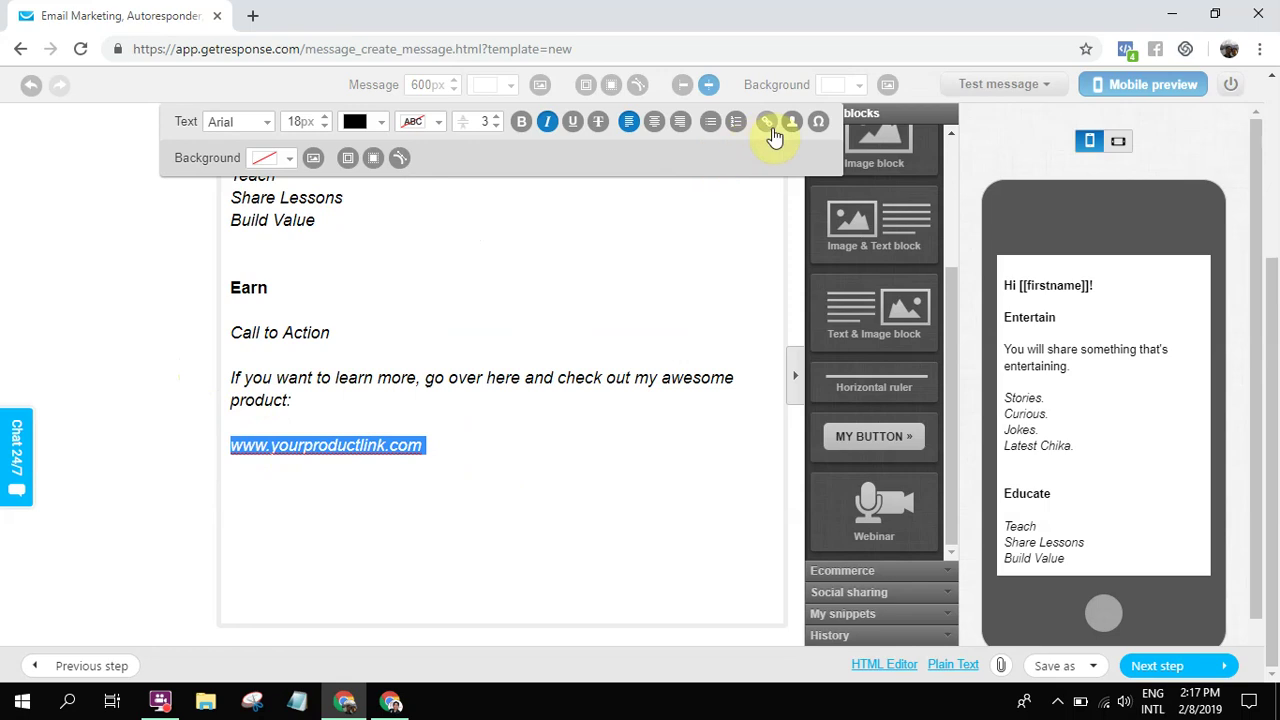
{"action": "left_click", "coordinate": [767, 122]}
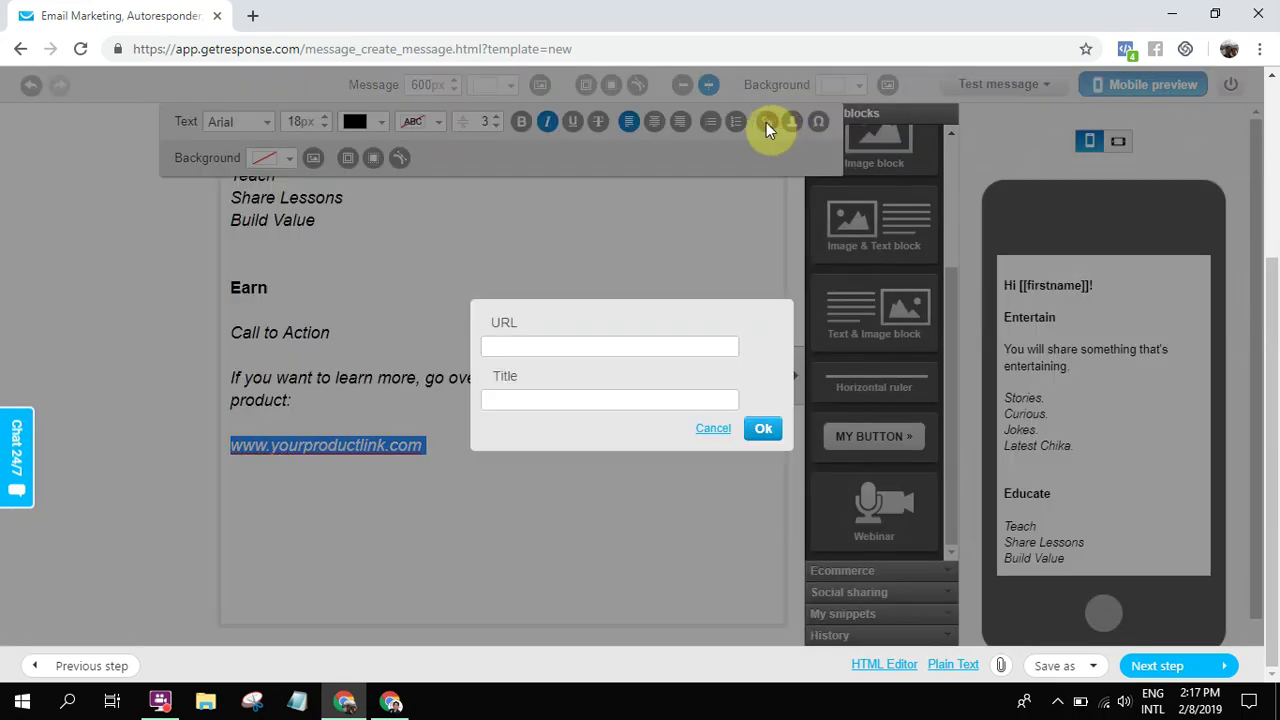
{"action": "right_click", "coordinate": [510, 346]}
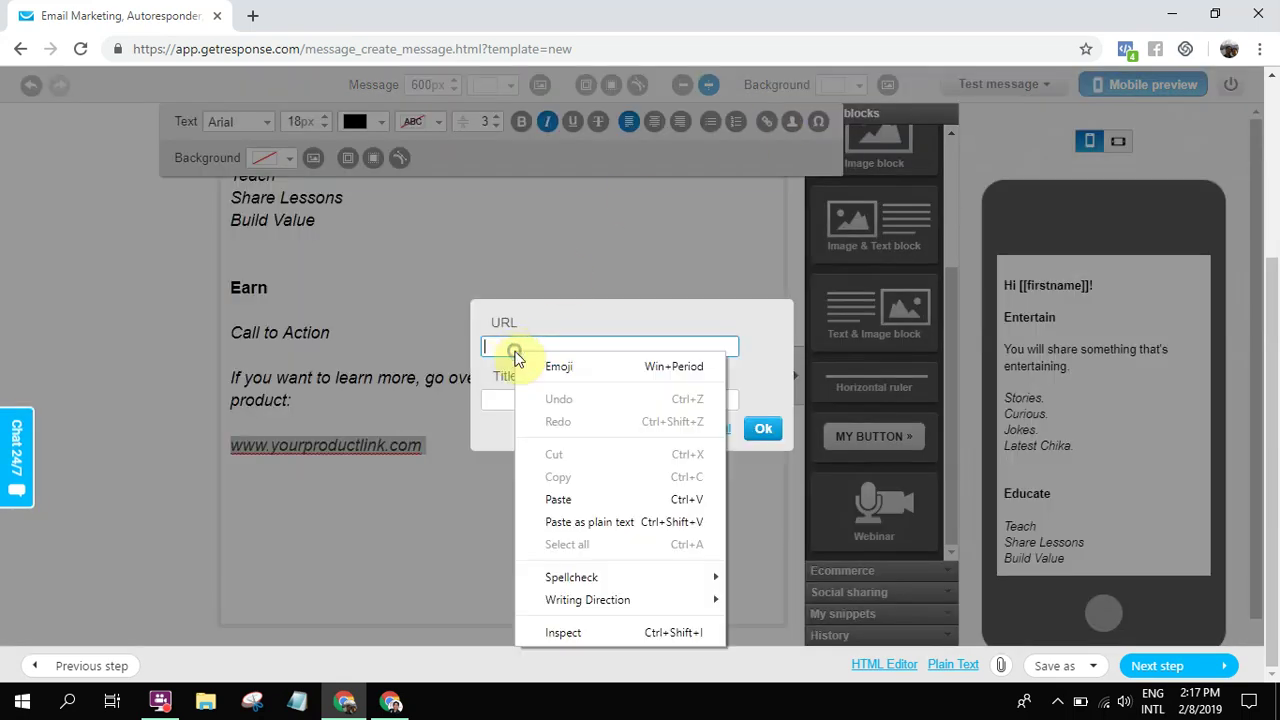
{"action": "left_click", "coordinate": [563, 500]}
{"action": "left_click", "coordinate": [764, 429]}
Add a bold italic sign-off 'Create your desired lifestyle,' followed by the sender's name.
{"action": "left_click", "coordinate": [563, 480]}
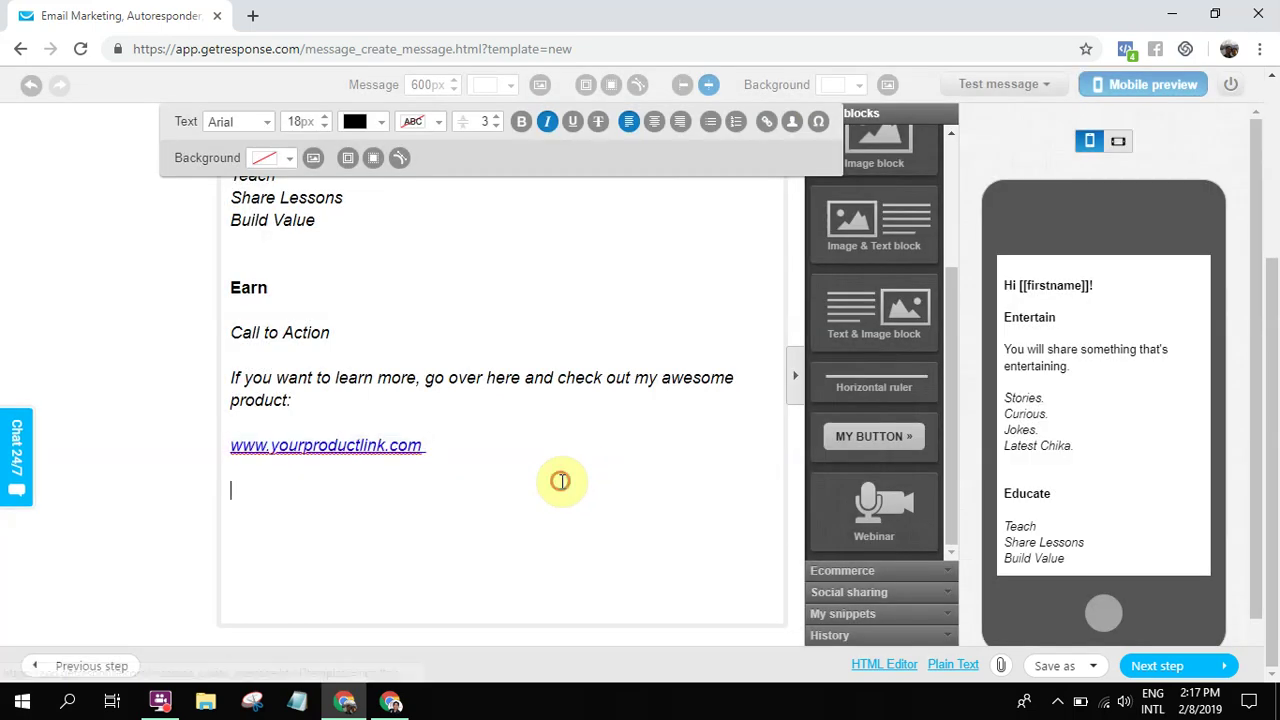
{"action": "key", "text": "Return"}
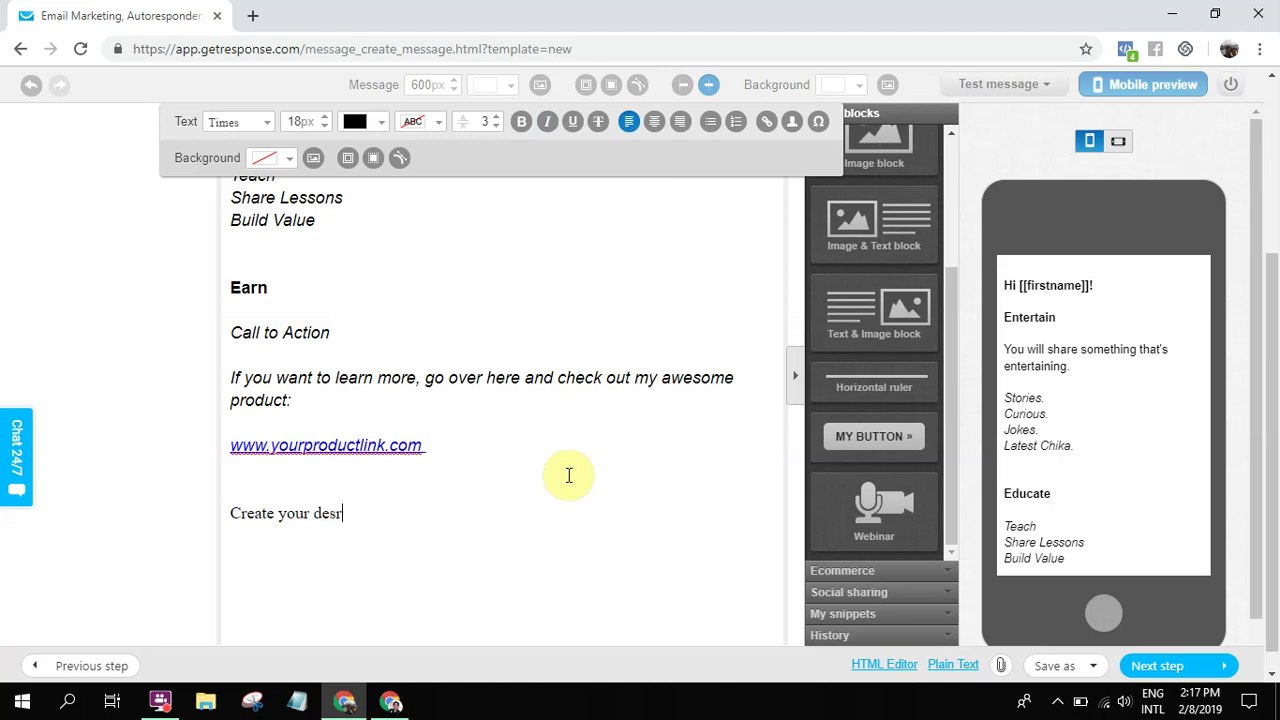
{"action": "type", "text": "Create your desired lid"}
{"action": "type", "text": "estyle,"}
{"action": "key", "text": "Return"}
{"action": "type", "text": "Tiyo PI"}
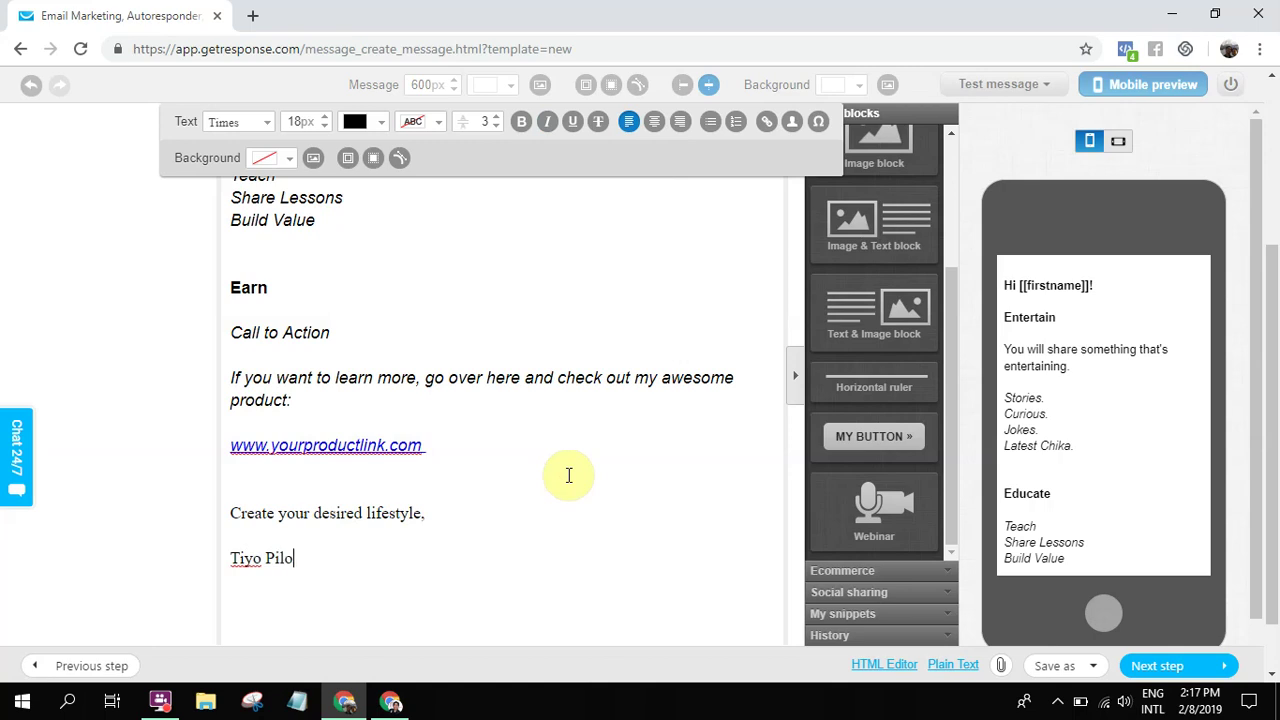
{"action": "key", "text": "shift+Up"}
{"action": "key", "text": "shift+Up"}
{"action": "key", "text": "shift+Home"}
{"action": "key", "text": "ctrl+i"}
{"action": "key", "text": "ctrl+b"}
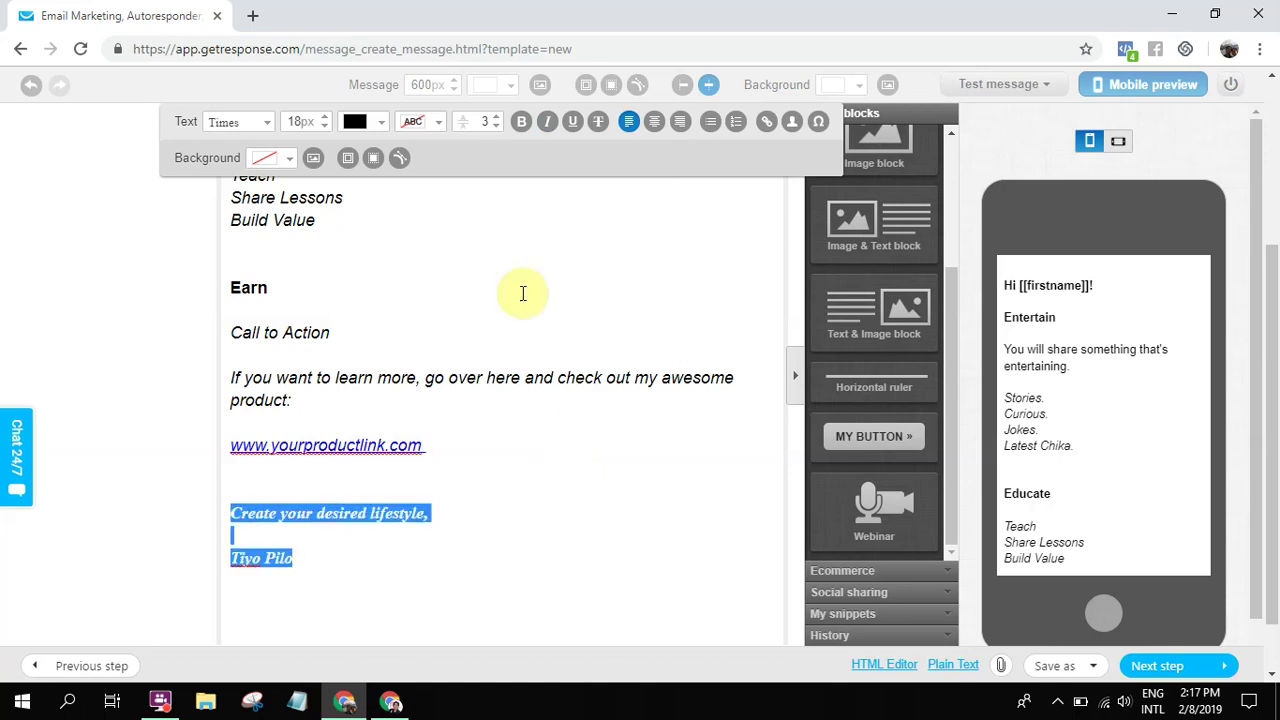
{"action": "left_click", "coordinate": [250, 124]}
Set the closing sign-off lines in Arial font.
{"action": "left_click", "coordinate": [240, 148]}
{"action": "left_click", "coordinate": [140, 411]}
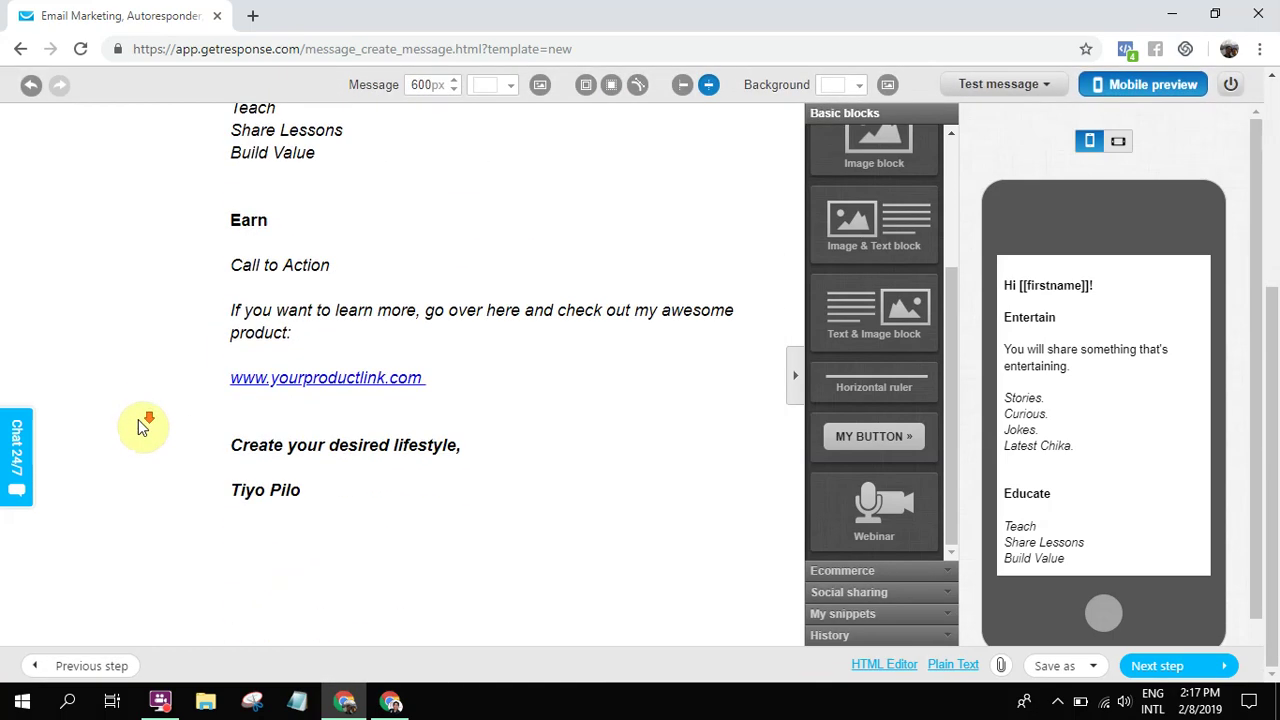
{"action": "scroll", "coordinate": [150, 425], "scroll_direction": "up", "scroll_amount": 4}
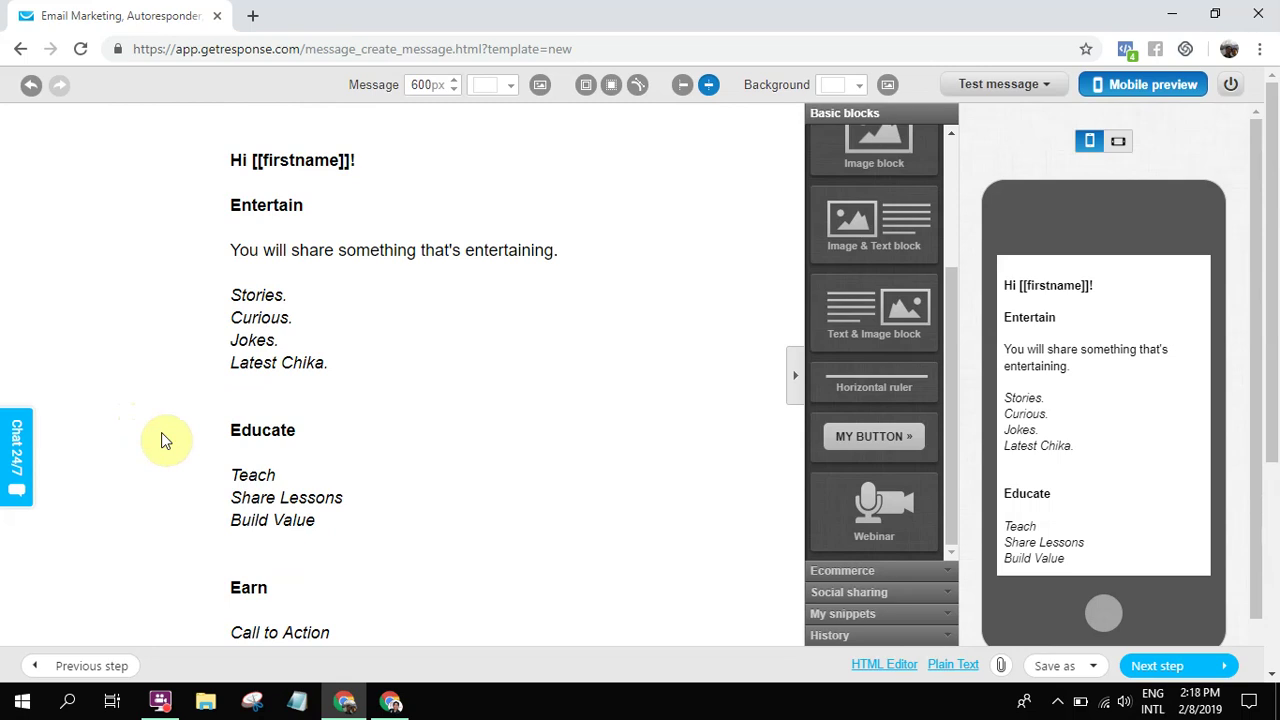
{"action": "scroll", "coordinate": [737, 273], "scroll_direction": "down", "scroll_amount": 2}
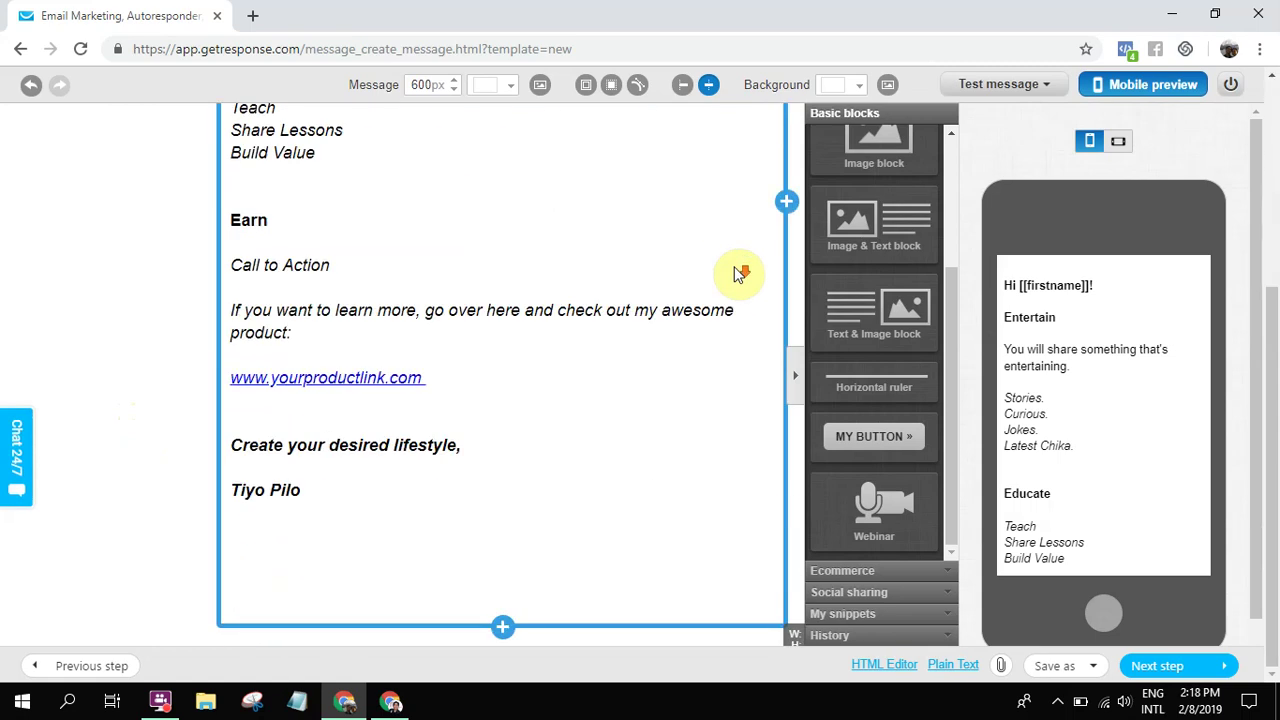
{"action": "scroll", "coordinate": [735, 272], "scroll_direction": "up", "scroll_amount": 1}
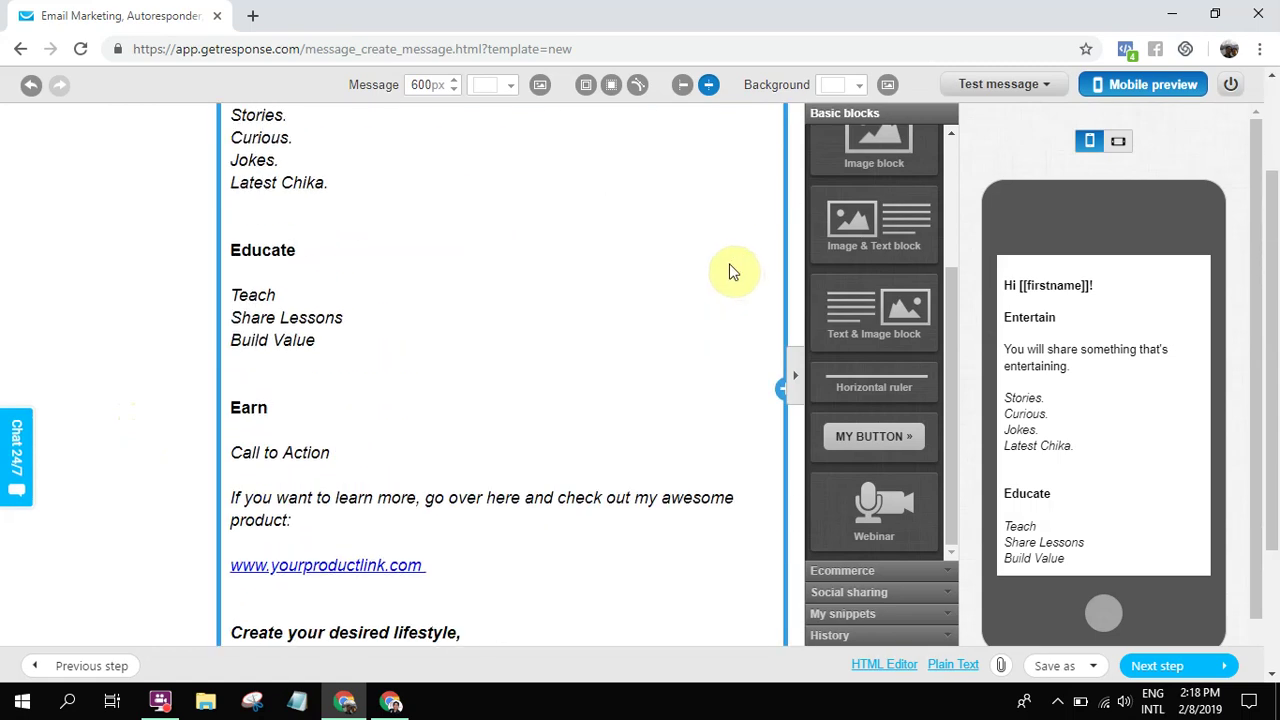
Run the SpamScore test and compare the 1.015 score with the 5.00 limit.
{"action": "left_click", "coordinate": [995, 85]}
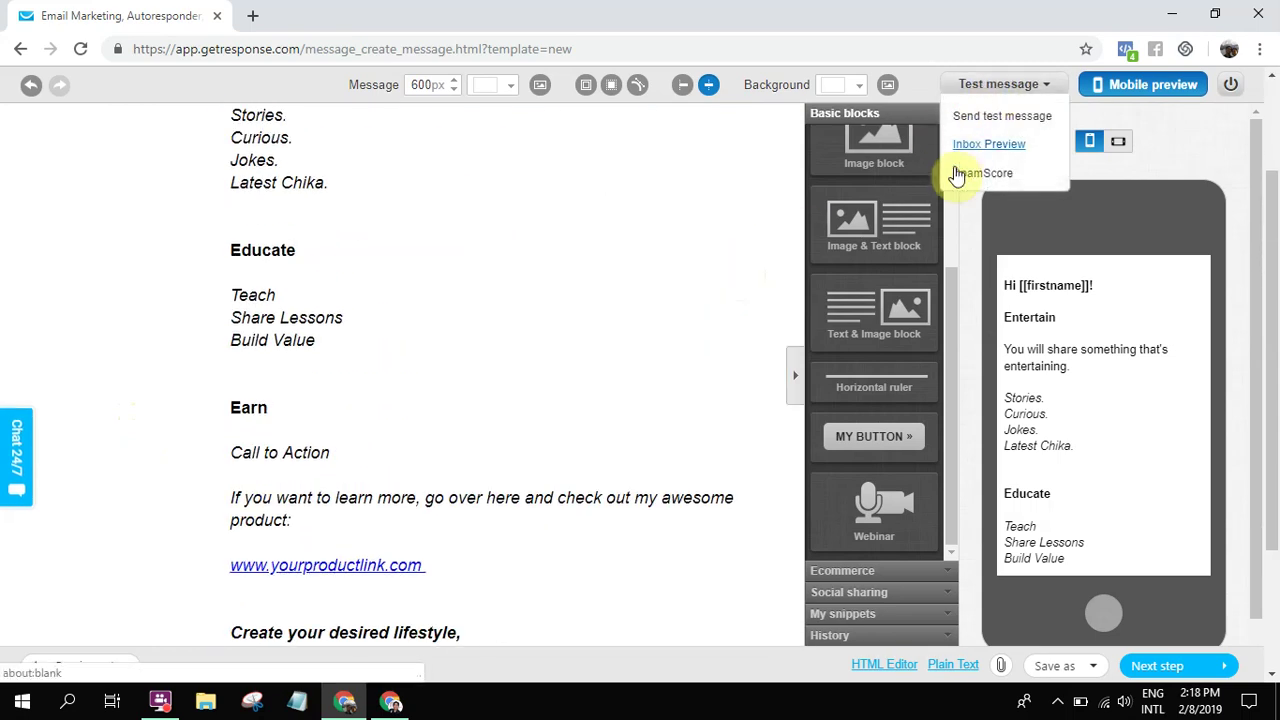
{"action": "scroll", "coordinate": [371, 278], "scroll_direction": "up", "scroll_amount": 2}
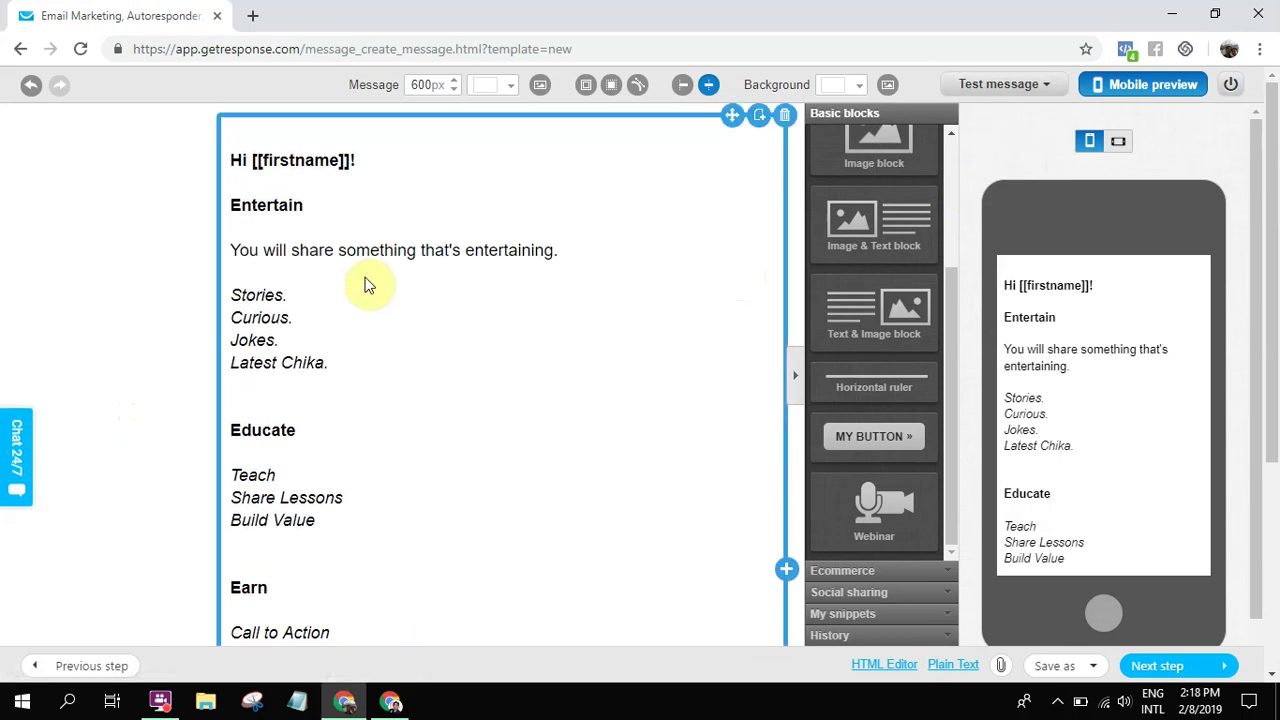
{"action": "left_click", "coordinate": [1043, 88]}
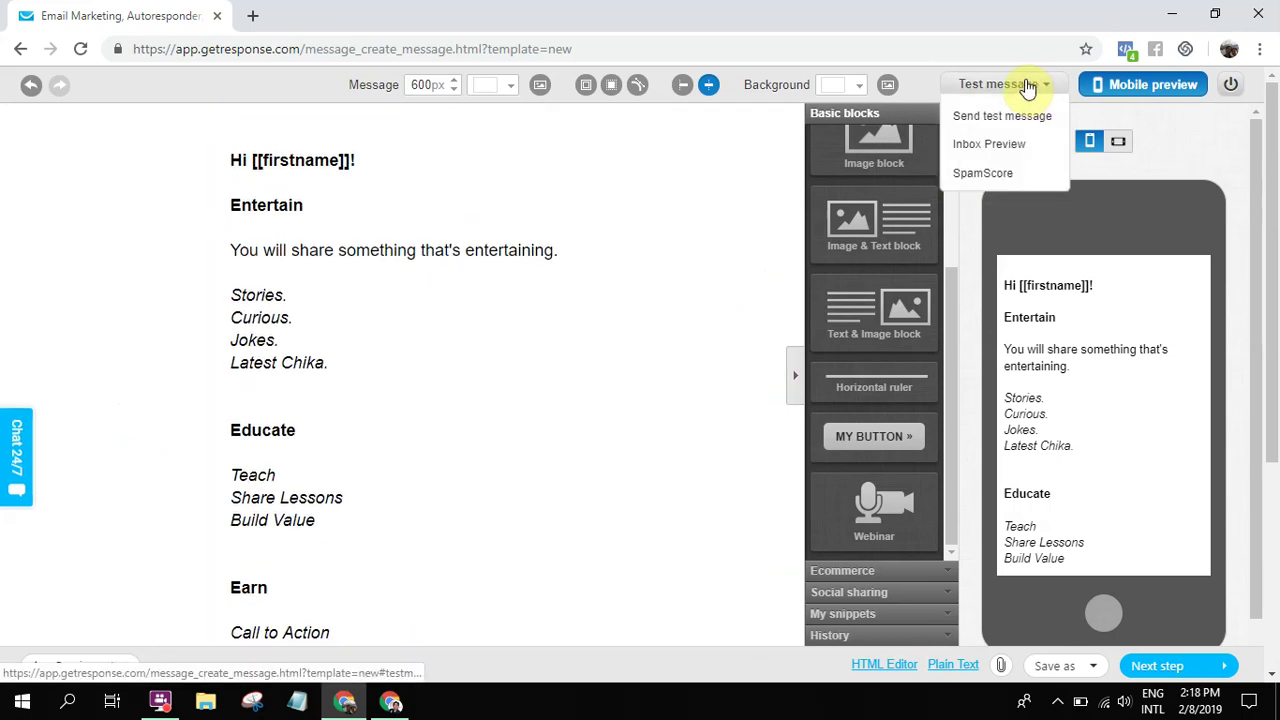
{"action": "left_click", "coordinate": [973, 175]}
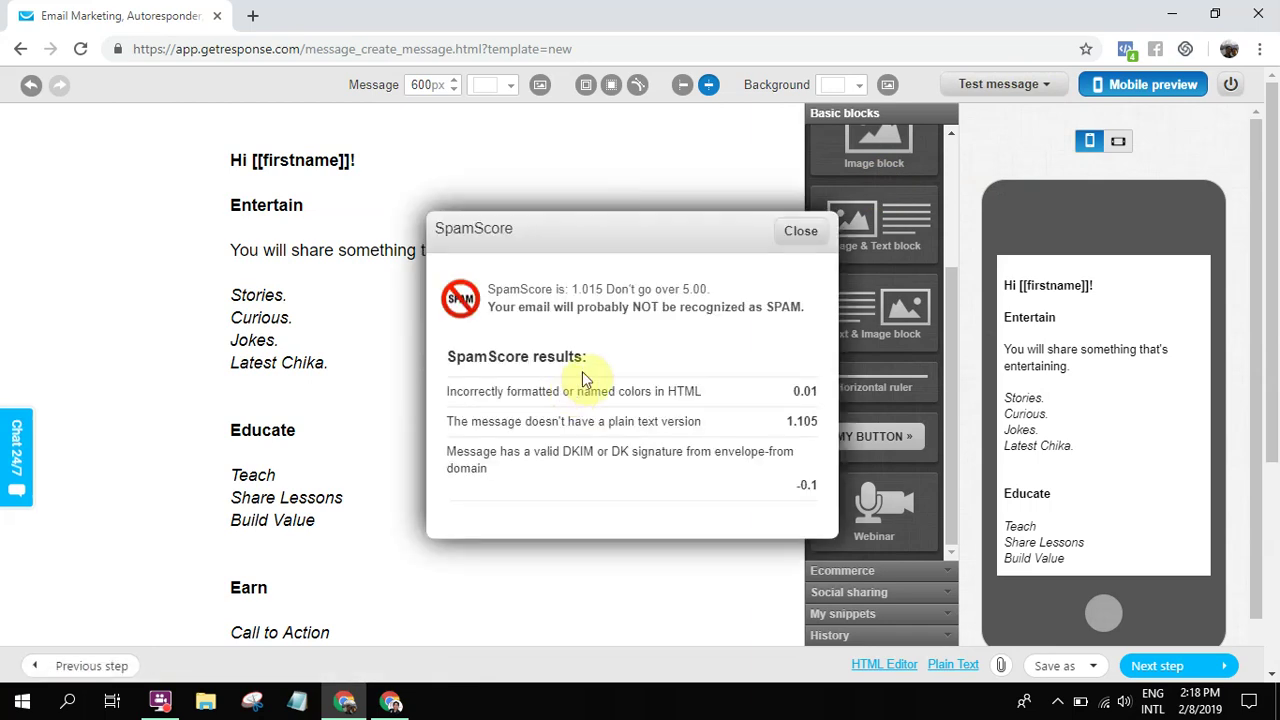
{"action": "left_click", "coordinate": [577, 290]}
{"action": "double_click", "coordinate": [577, 290]}
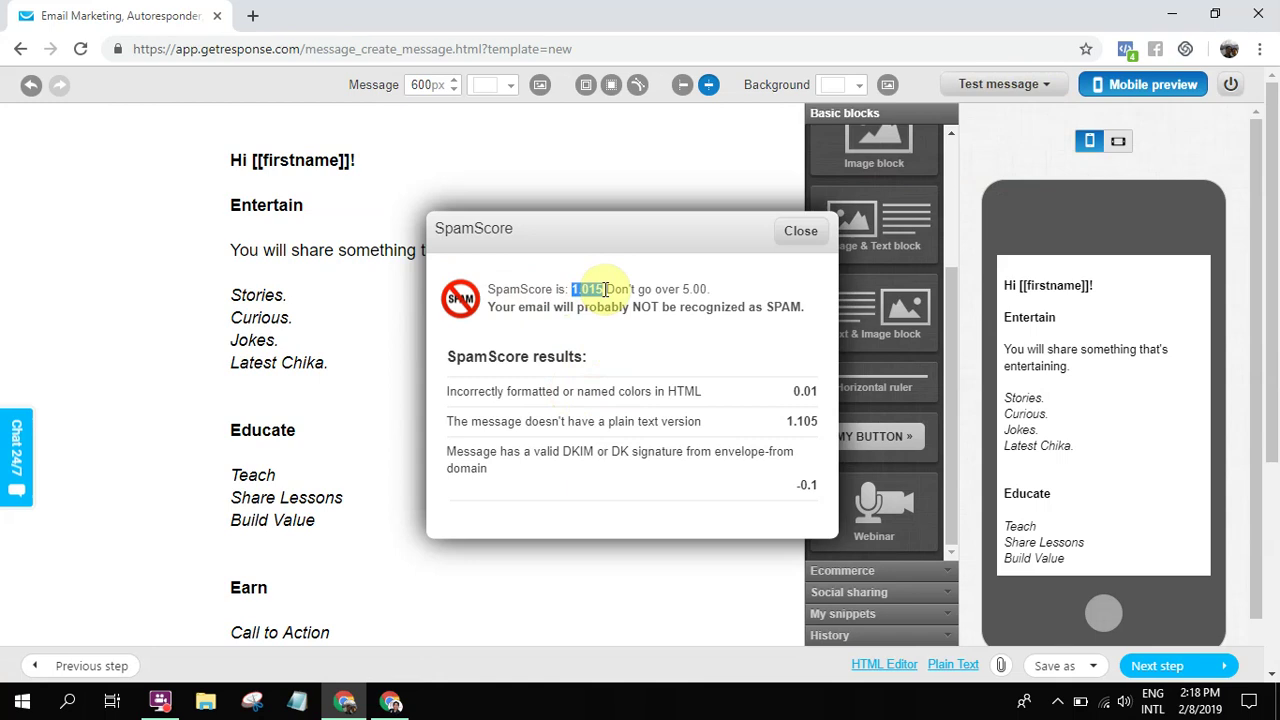
{"action": "left_click", "coordinate": [692, 289]}
{"action": "double_click", "coordinate": [693, 289]}
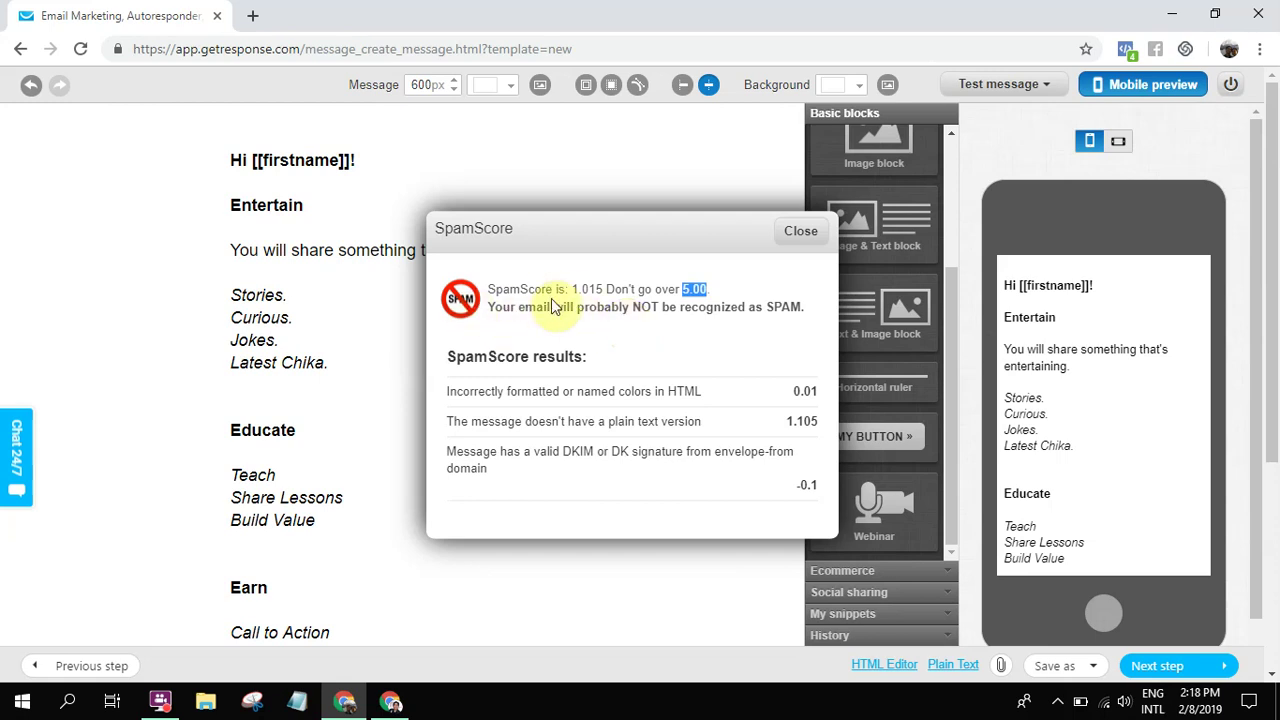
Close the spam results and insert 'Financial Freedom' and 'I money back guarantee' above Educate.
{"action": "left_click", "coordinate": [790, 232]}
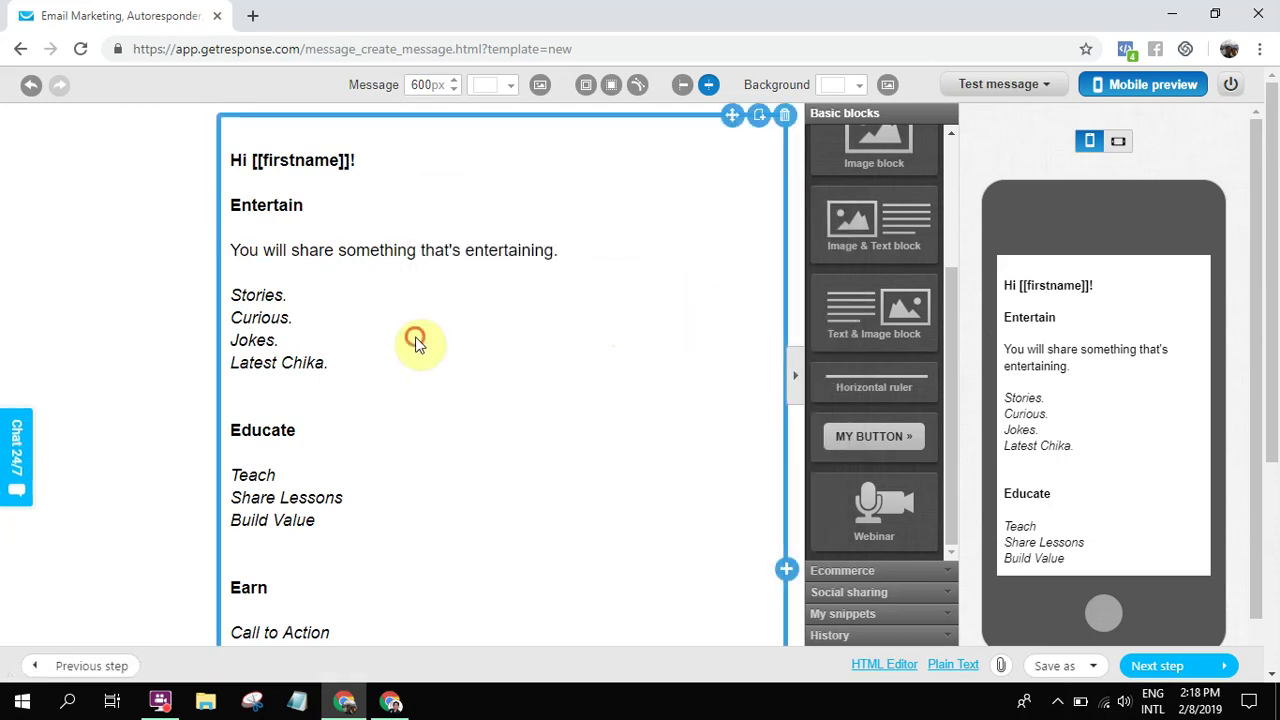
{"action": "scroll", "coordinate": [447, 411], "scroll_direction": "down", "scroll_amount": 1}
{"action": "left_click", "coordinate": [508, 286]}
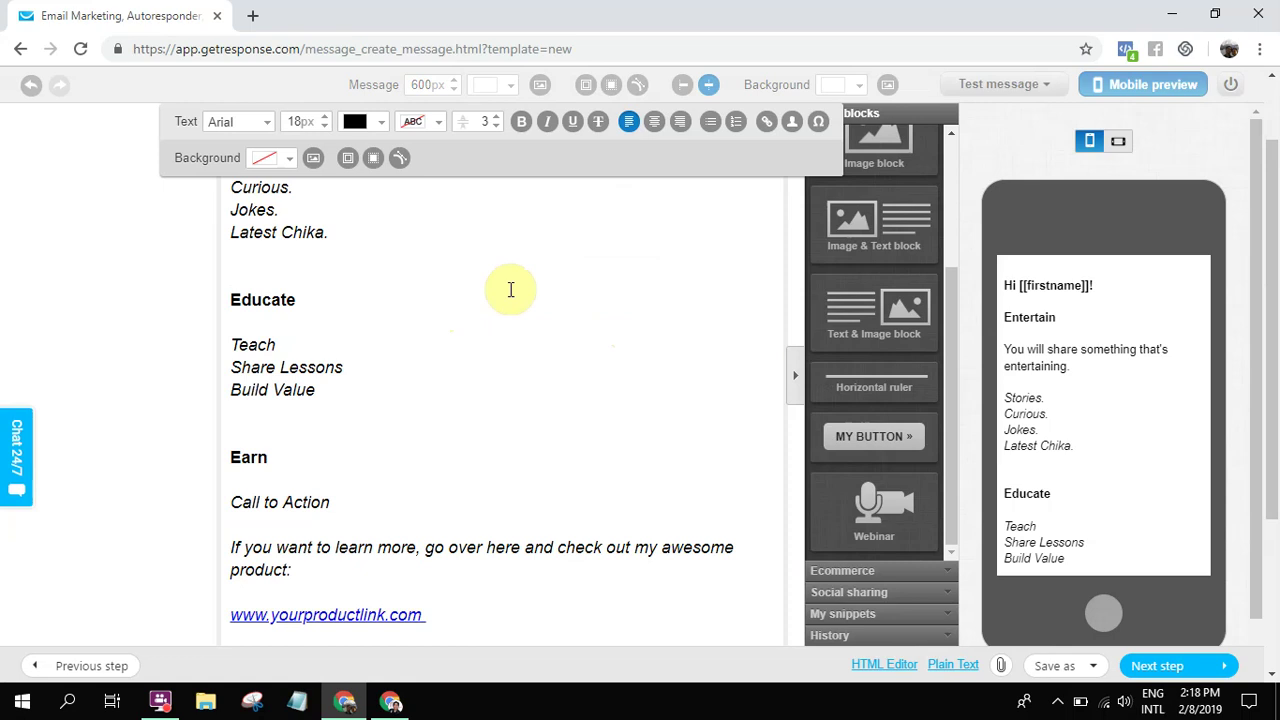
{"action": "key", "text": "Return"}
{"action": "key", "text": "Return"}
{"action": "type", "text": "Finanicial"}
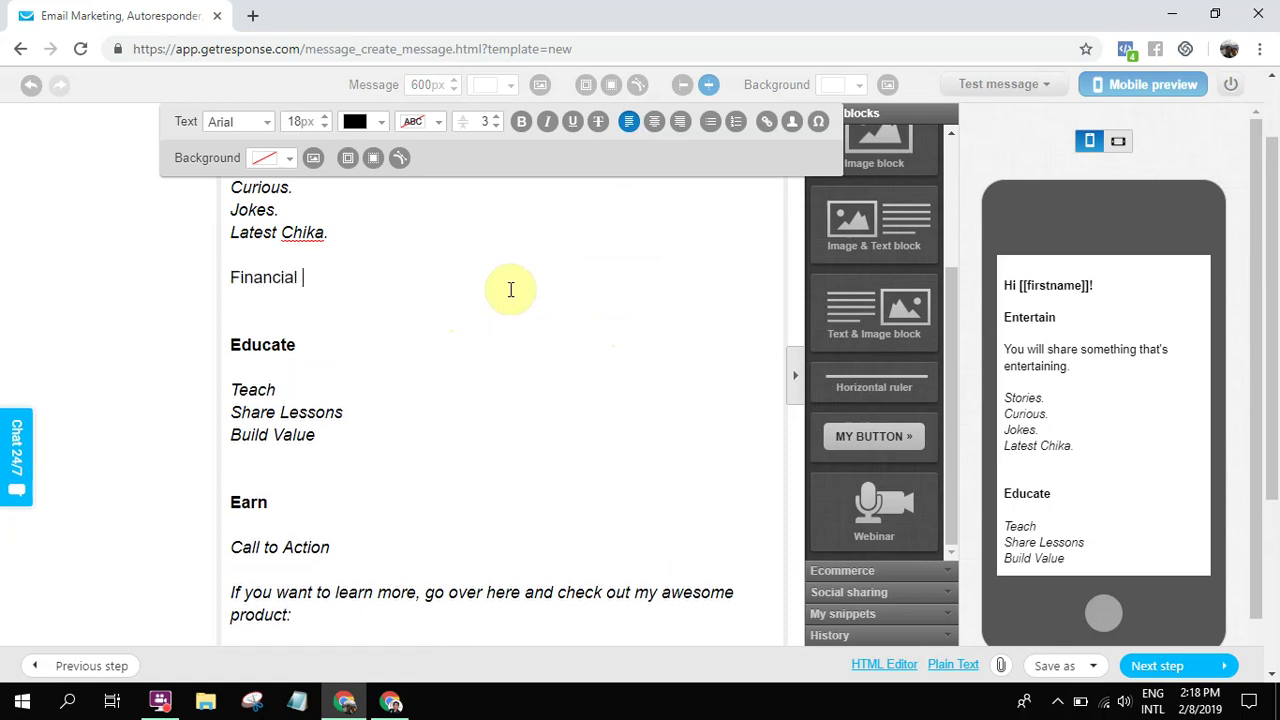
{"action": "type", "text": " Freedomg"}
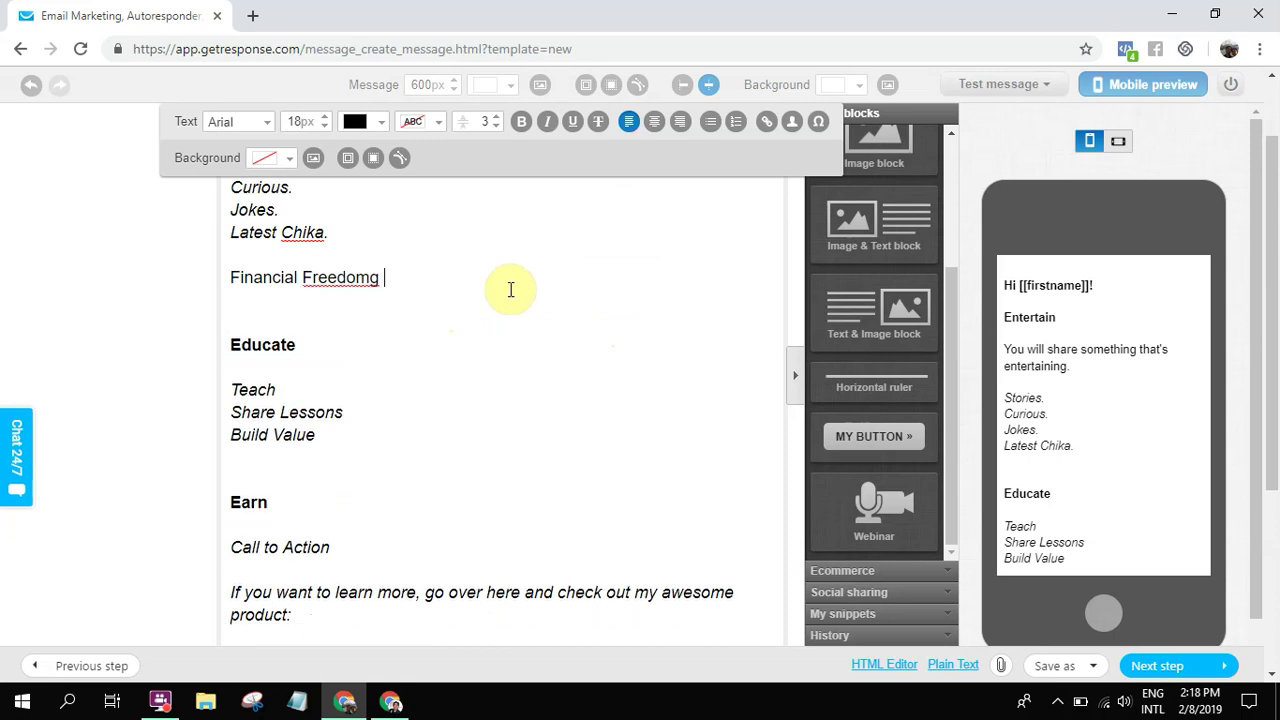
{"action": "key", "text": "BackSpace"}
{"action": "key", "text": "Return"}
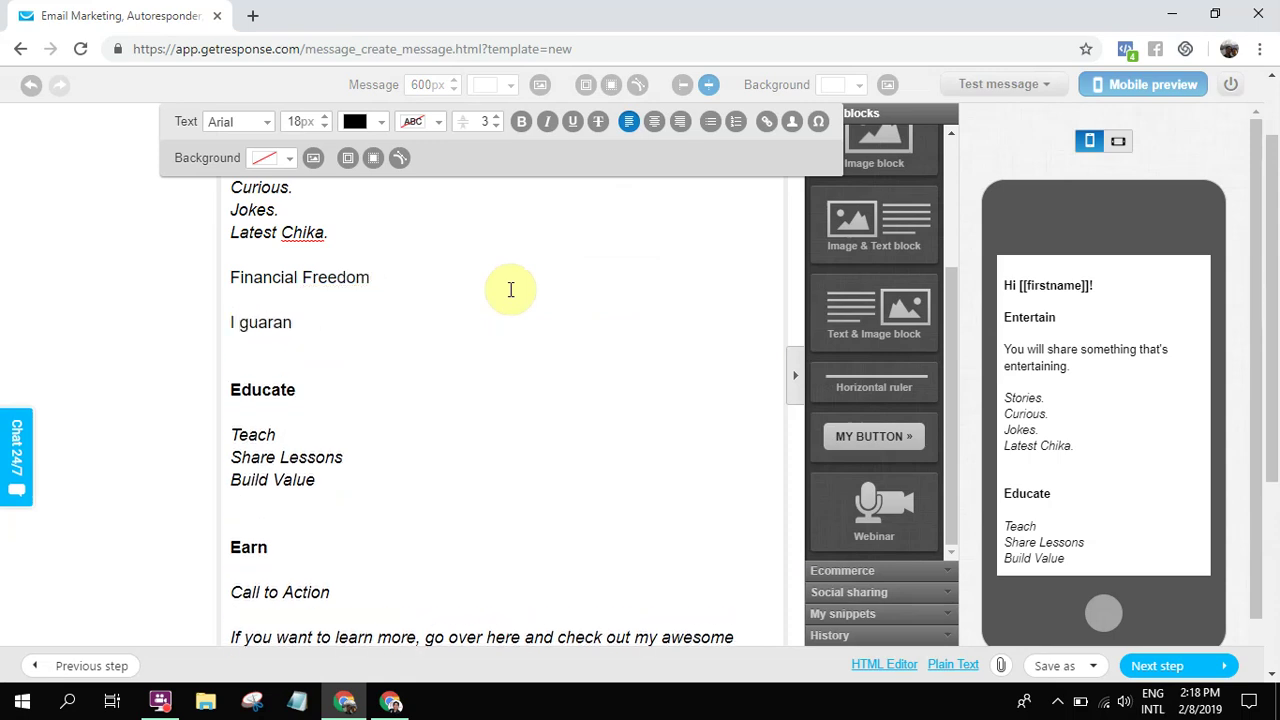
{"action": "type", "text": "I money back guarantee"}
{"action": "left_click", "coordinate": [510, 290]}
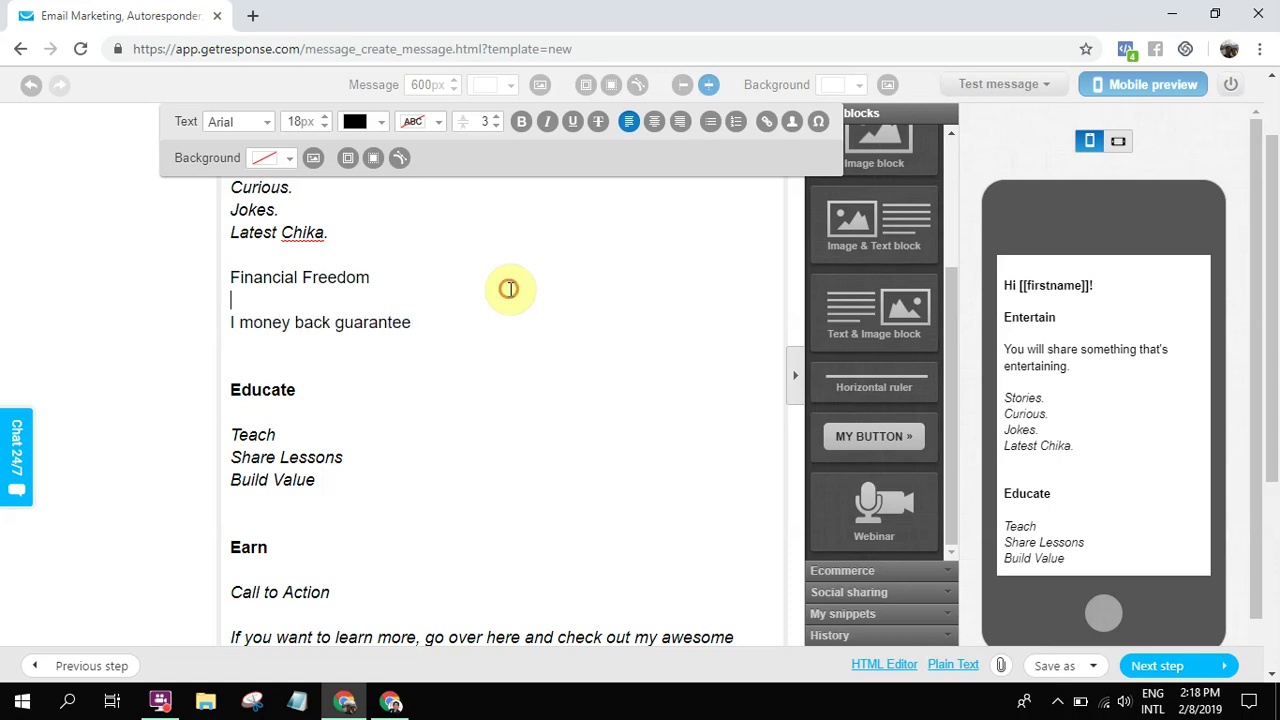
{"action": "left_click", "coordinate": [133, 307]}
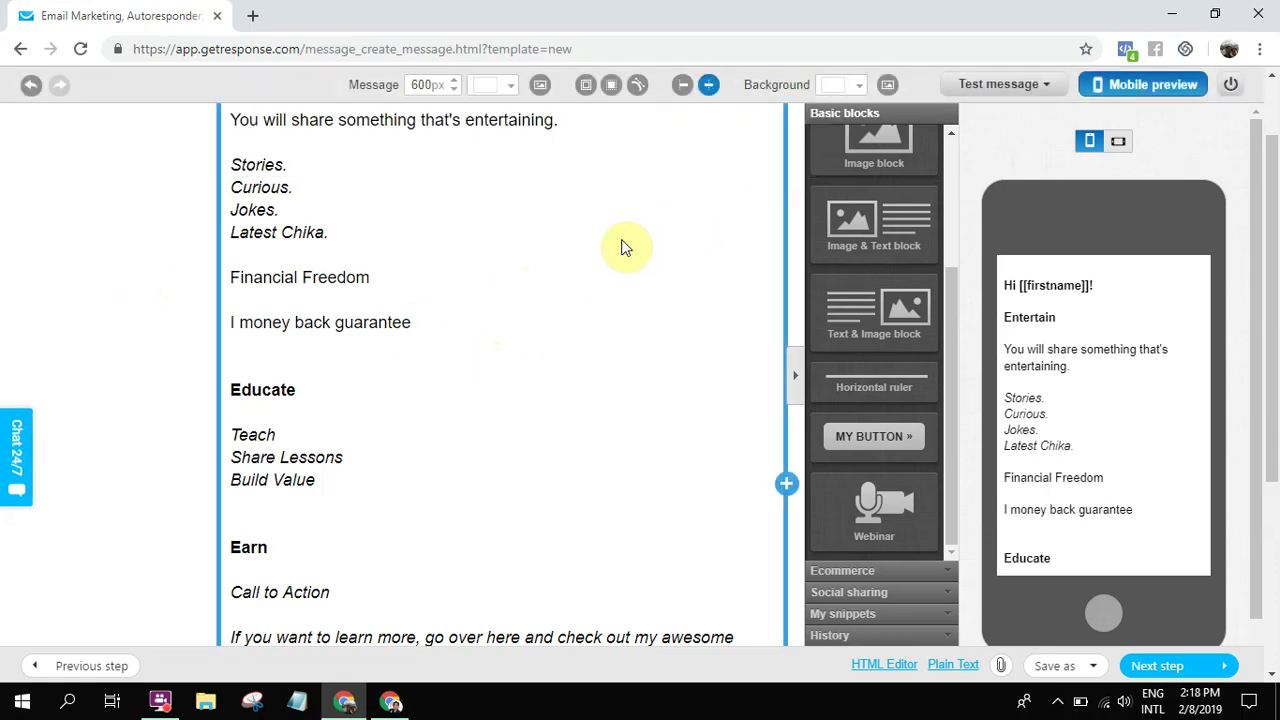
{"action": "scroll", "coordinate": [622, 247], "scroll_direction": "up", "scroll_amount": 2}
{"action": "left_click", "coordinate": [1030, 88]}
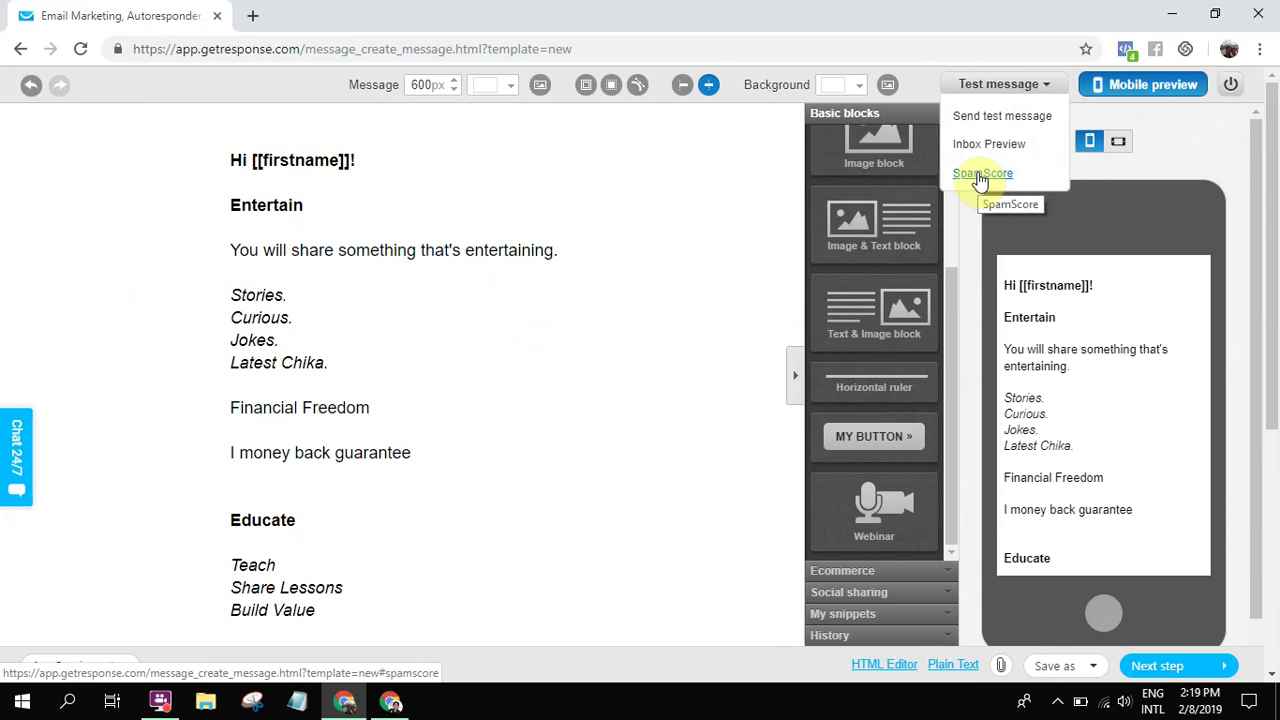
Rerun the SpamScore test, which now reports 5.79, over the limit.
{"action": "left_click", "coordinate": [979, 175]}
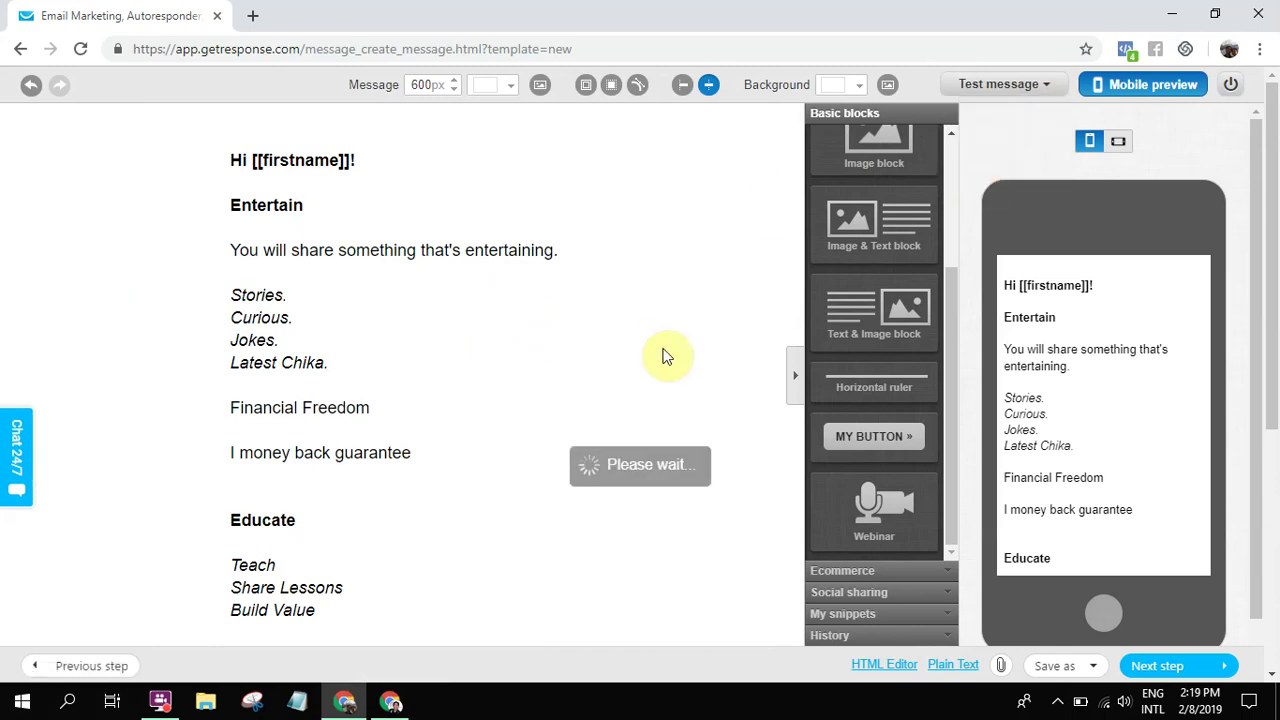
{"action": "left_click_drag", "start_coordinate": [569, 259], "coordinate": [670, 262]}
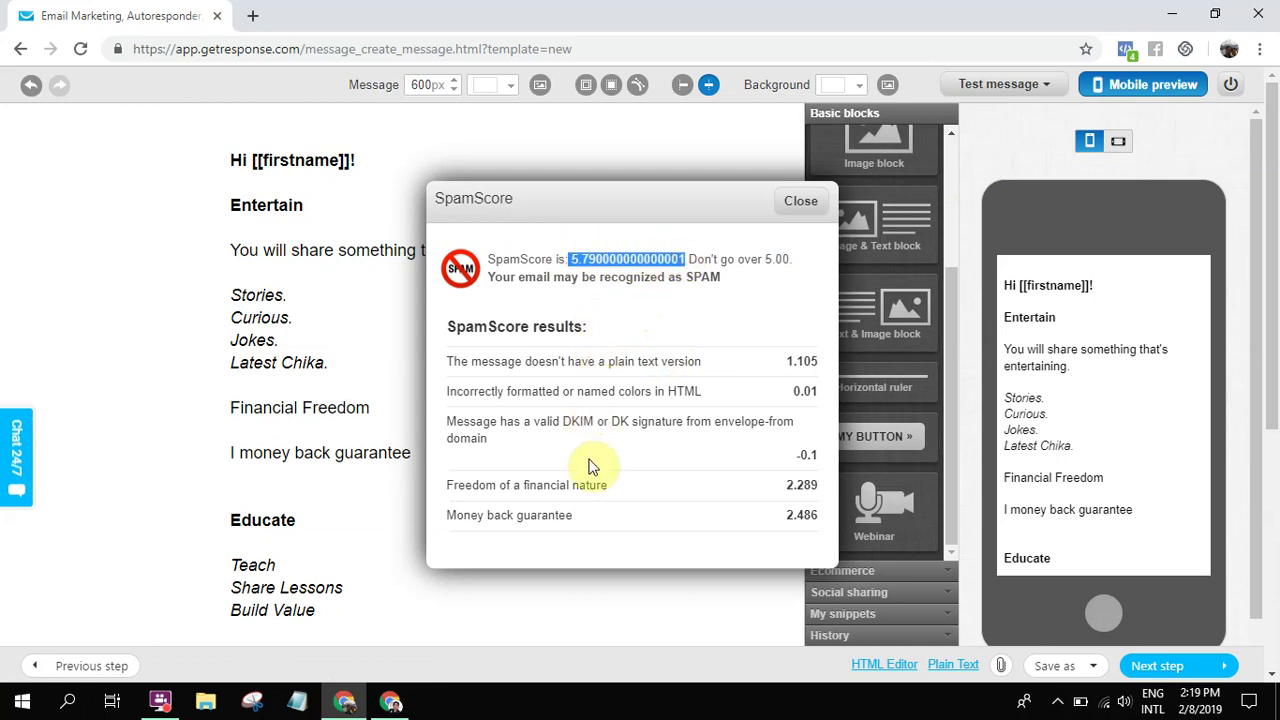
{"action": "scroll", "coordinate": [580, 486], "scroll_direction": "down", "scroll_amount": 3}
{"action": "left_click", "coordinate": [451, 485]}
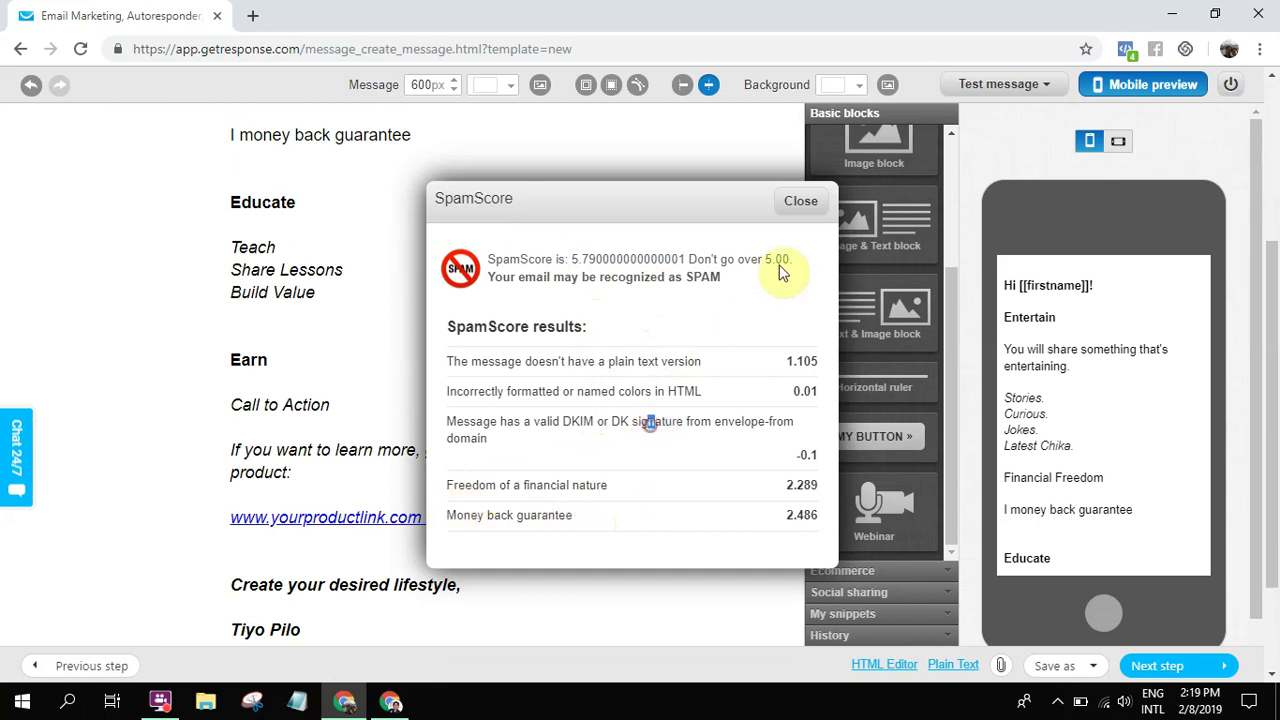
{"action": "left_click", "coordinate": [792, 206]}
{"action": "scroll", "coordinate": [380, 340], "scroll_direction": "up", "scroll_amount": 3}
Delete the 'Financial Freedom' and money-back guarantee lines from the message.
{"action": "left_click", "coordinate": [366, 410]}
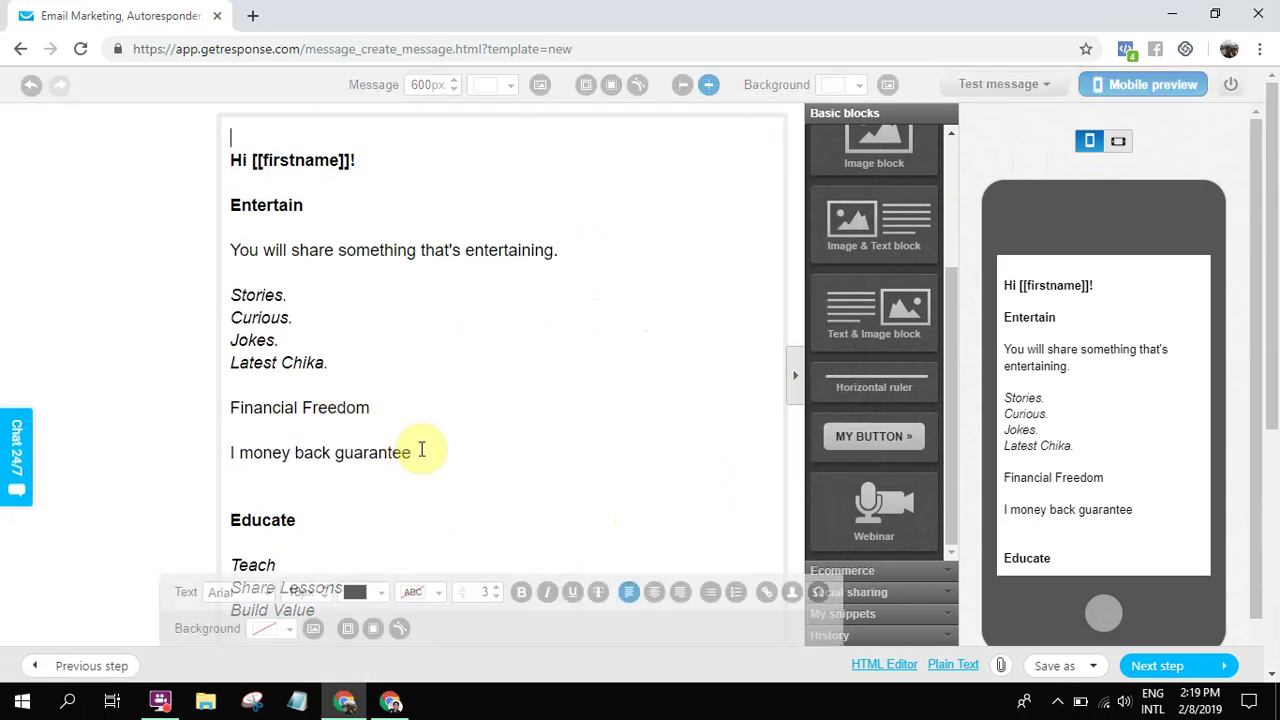
{"action": "left_click_drag", "start_coordinate": [437, 455], "coordinate": [380, 389]}
{"action": "key", "text": "BackSpace"}
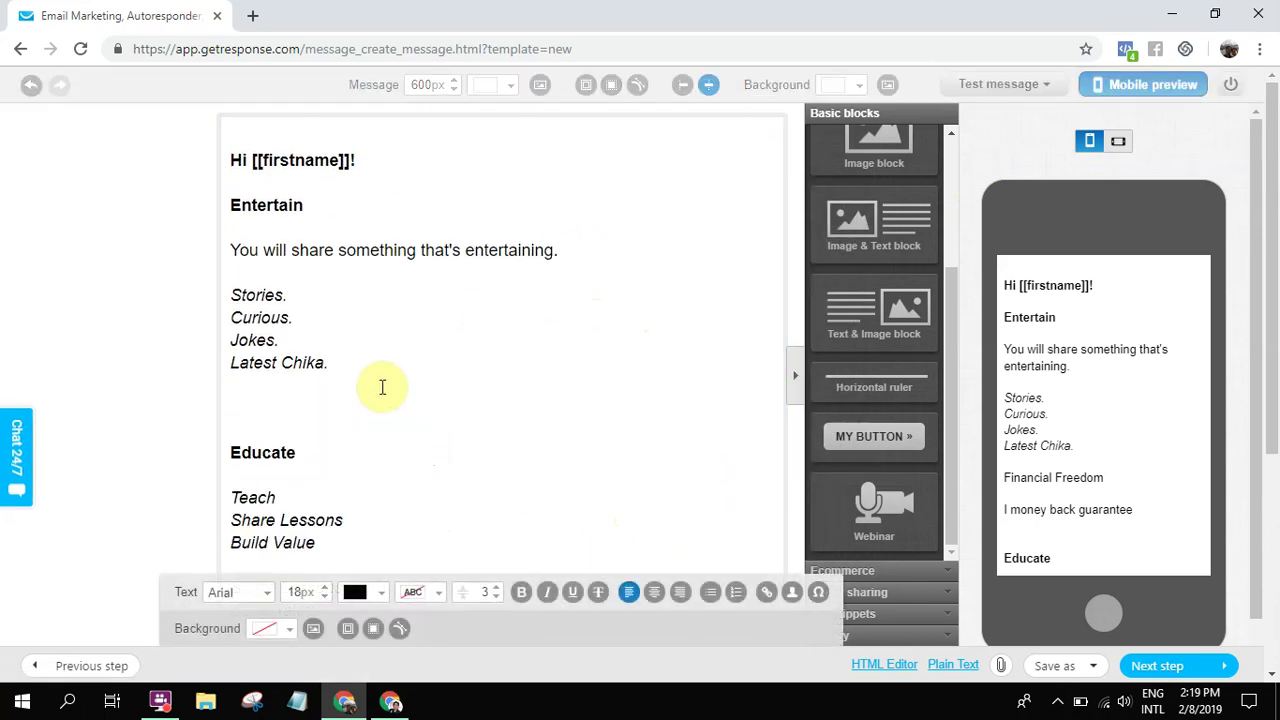
{"action": "left_click", "coordinate": [122, 345]}
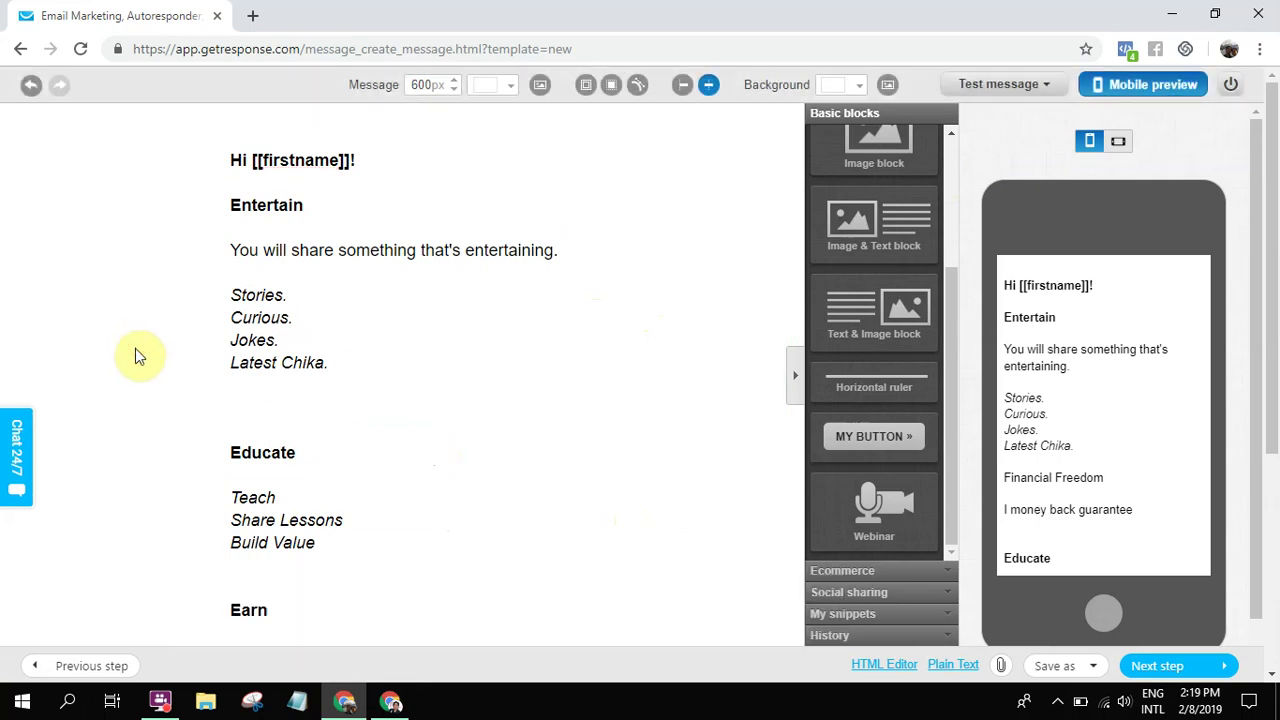
Send a test message to one of the account's own addresses and dismiss the confirmation.
{"action": "left_click", "coordinate": [975, 86]}
{"action": "left_click", "coordinate": [980, 118]}
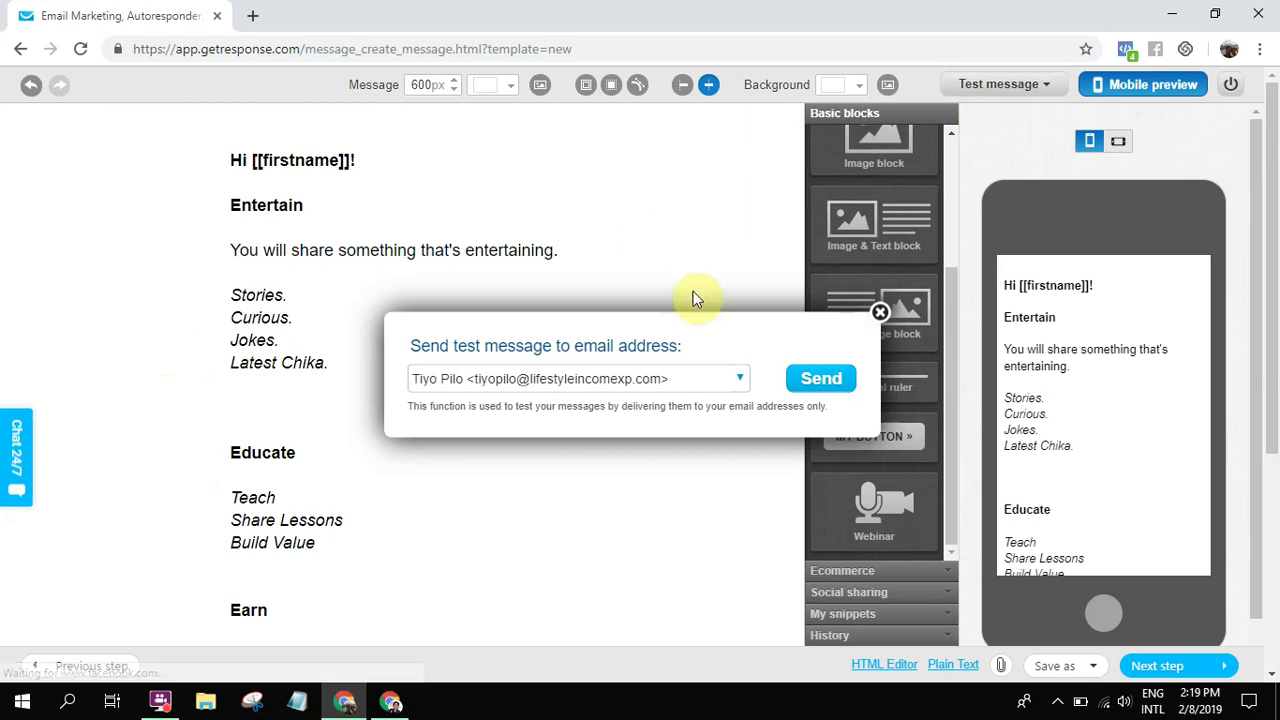
{"action": "left_click", "coordinate": [724, 382]}
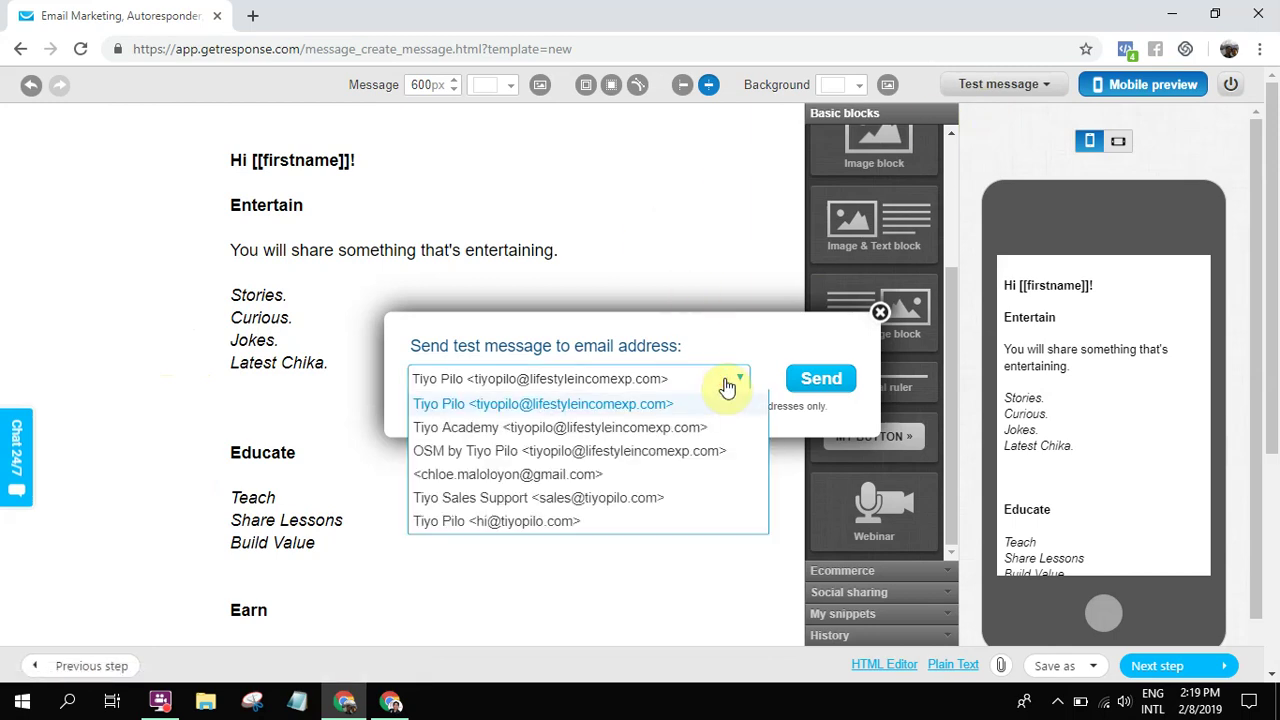
{"action": "left_click", "coordinate": [523, 536]}
{"action": "left_click", "coordinate": [606, 378]}
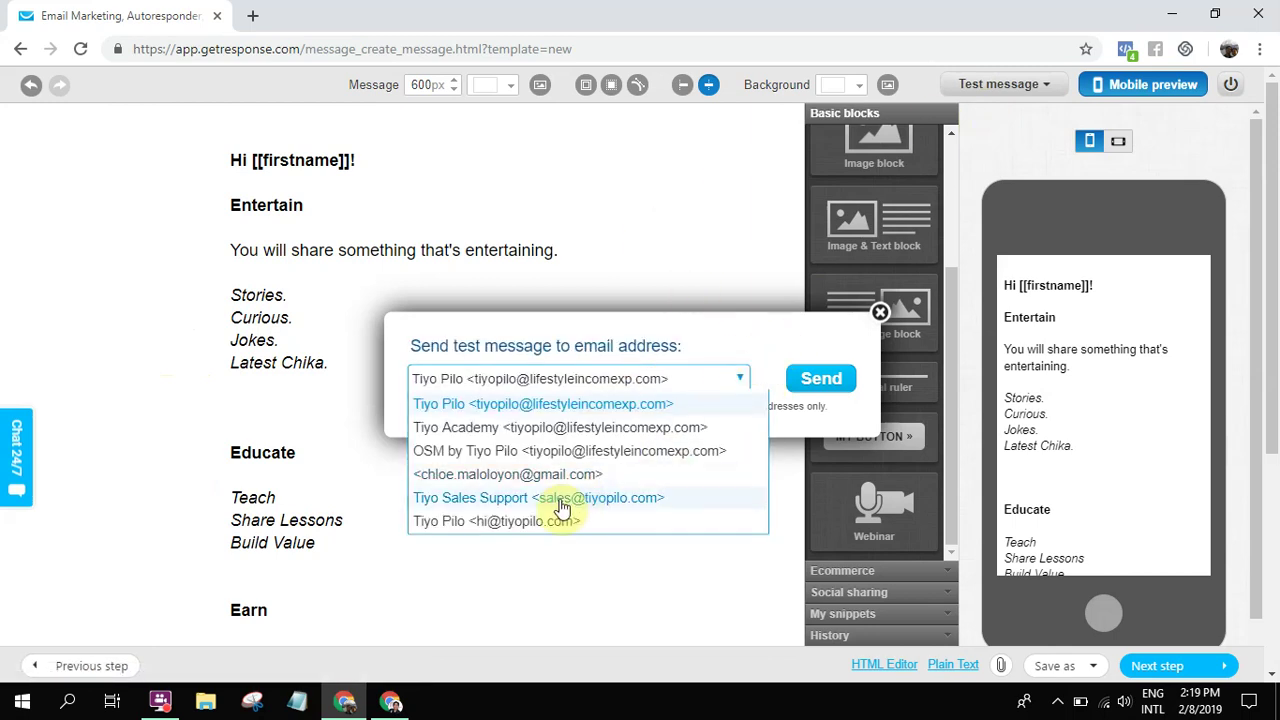
{"action": "left_click", "coordinate": [523, 521]}
{"action": "left_click", "coordinate": [821, 378]}
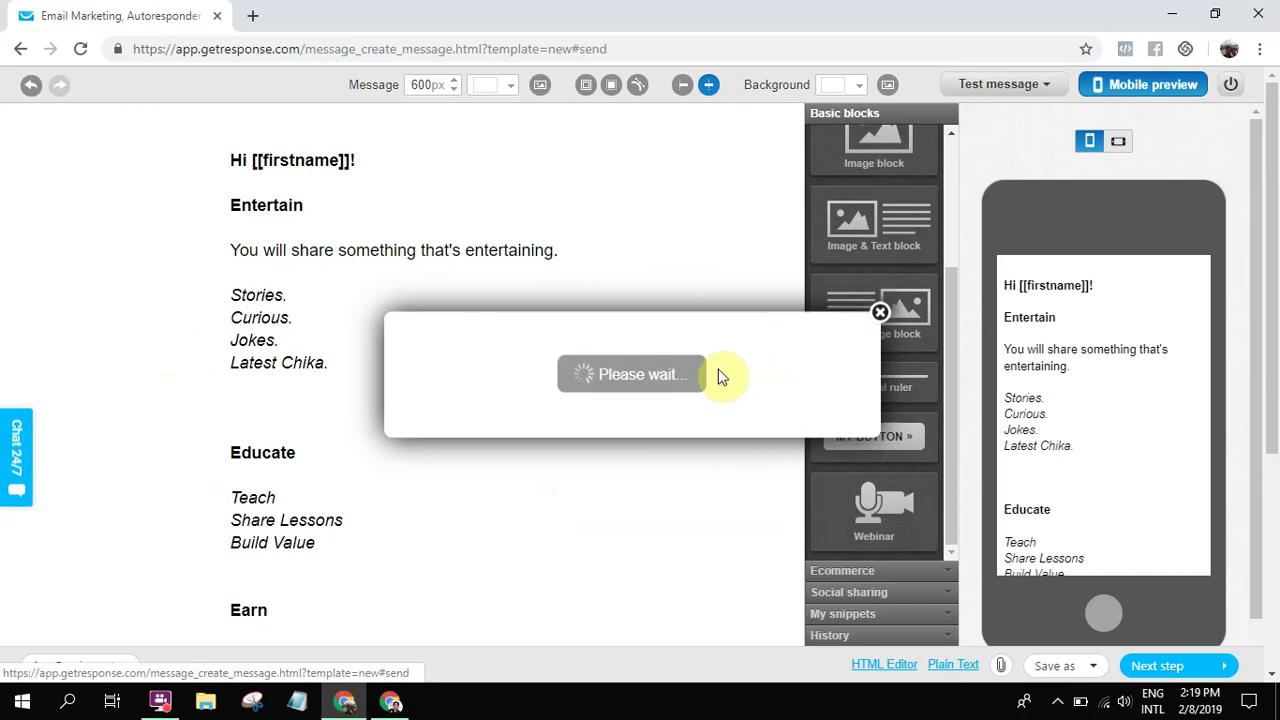
{"action": "left_click", "coordinate": [882, 314]}
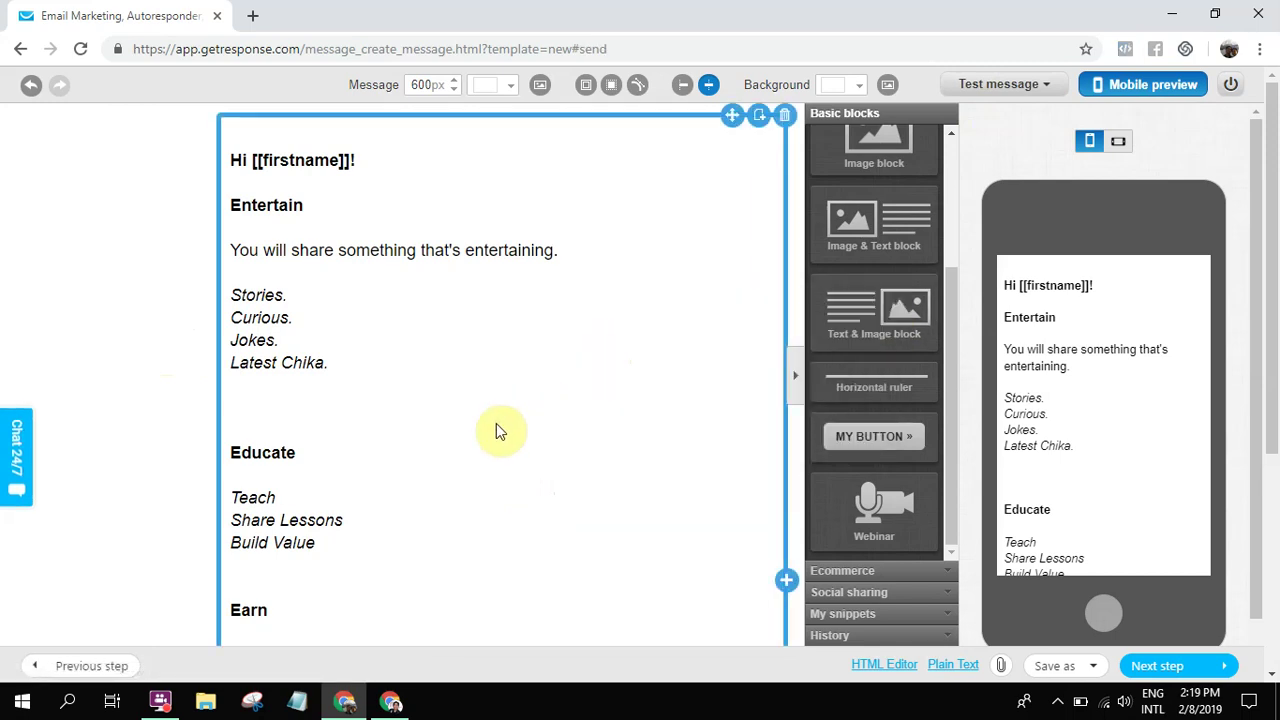
In Gmail, refresh the inbox, read the 'Hello This is My First Email' test, and return.
{"action": "left_click", "coordinate": [388, 701]}
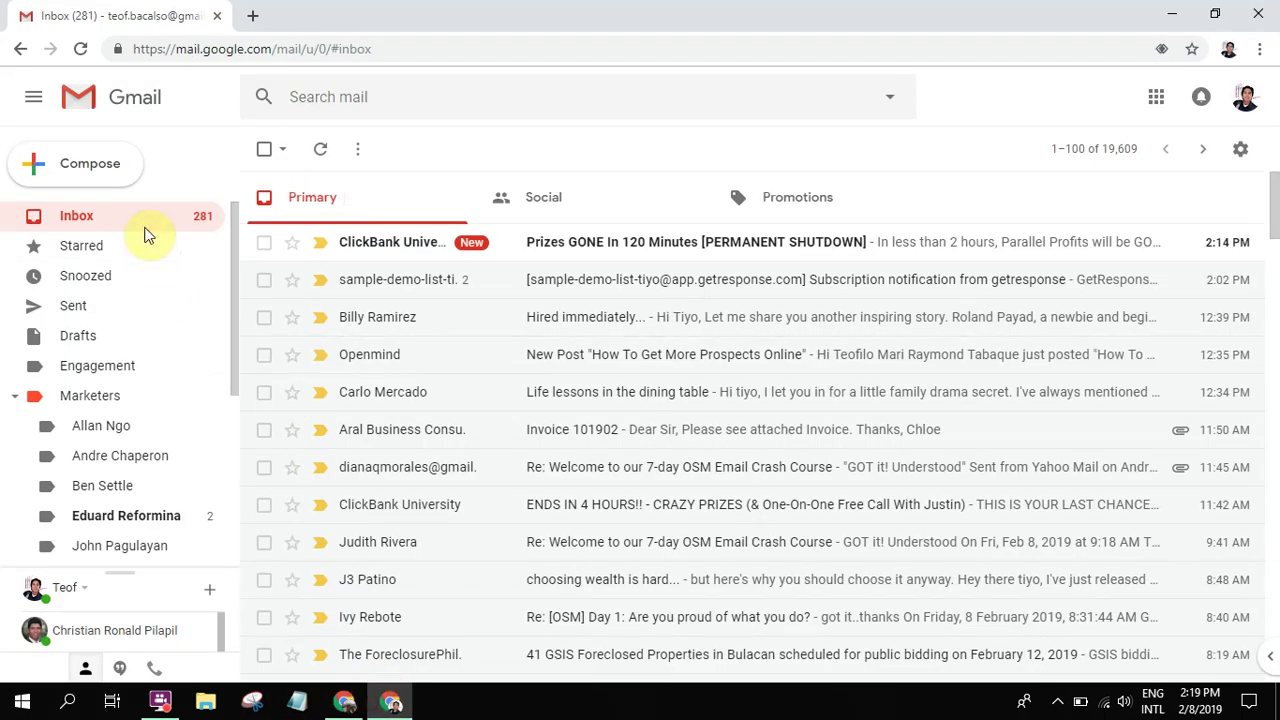
{"action": "left_click", "coordinate": [145, 235]}
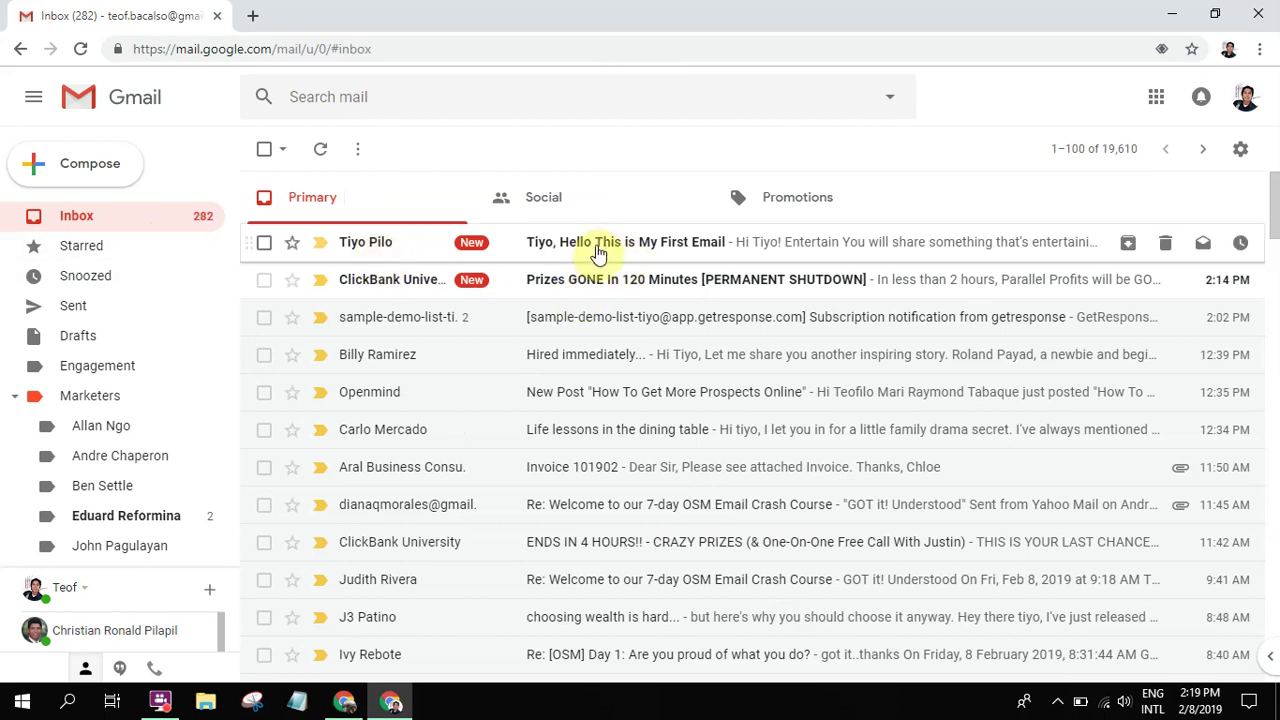
{"action": "left_click", "coordinate": [648, 246]}
{"action": "scroll", "coordinate": [465, 376], "scroll_direction": "down", "scroll_amount": 7}
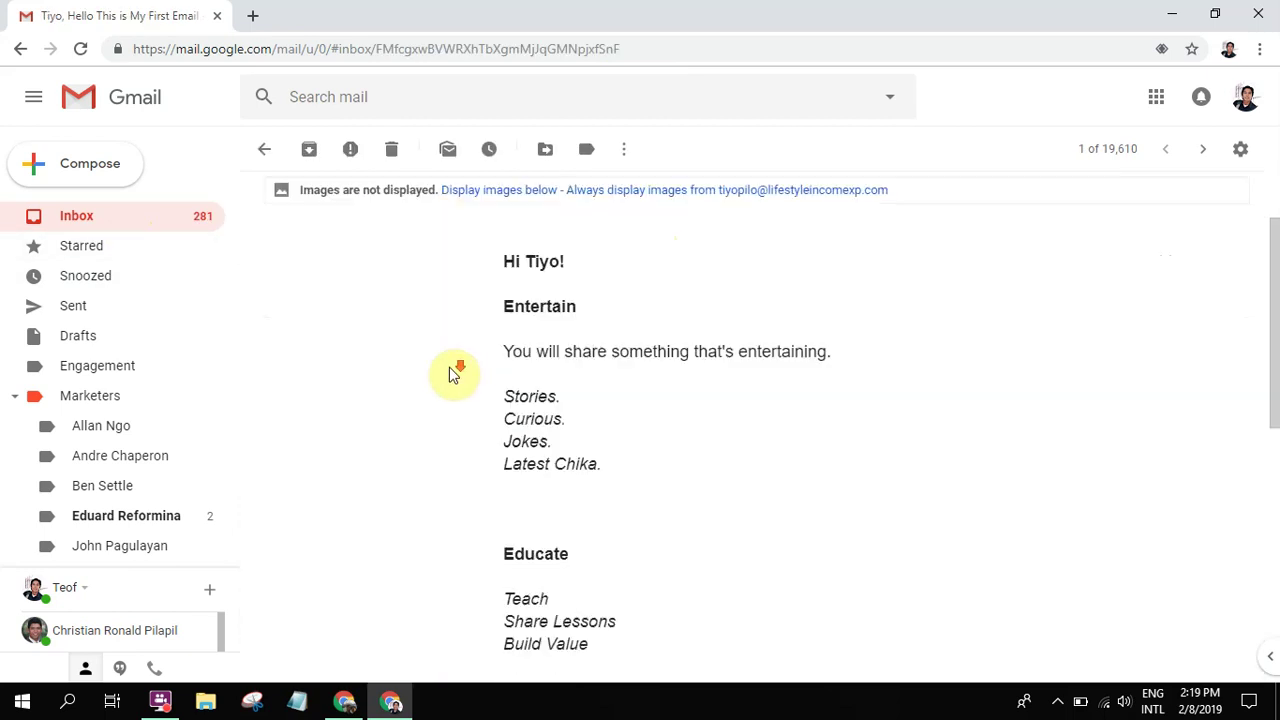
{"action": "scroll", "coordinate": [452, 372], "scroll_direction": "up", "scroll_amount": 8}
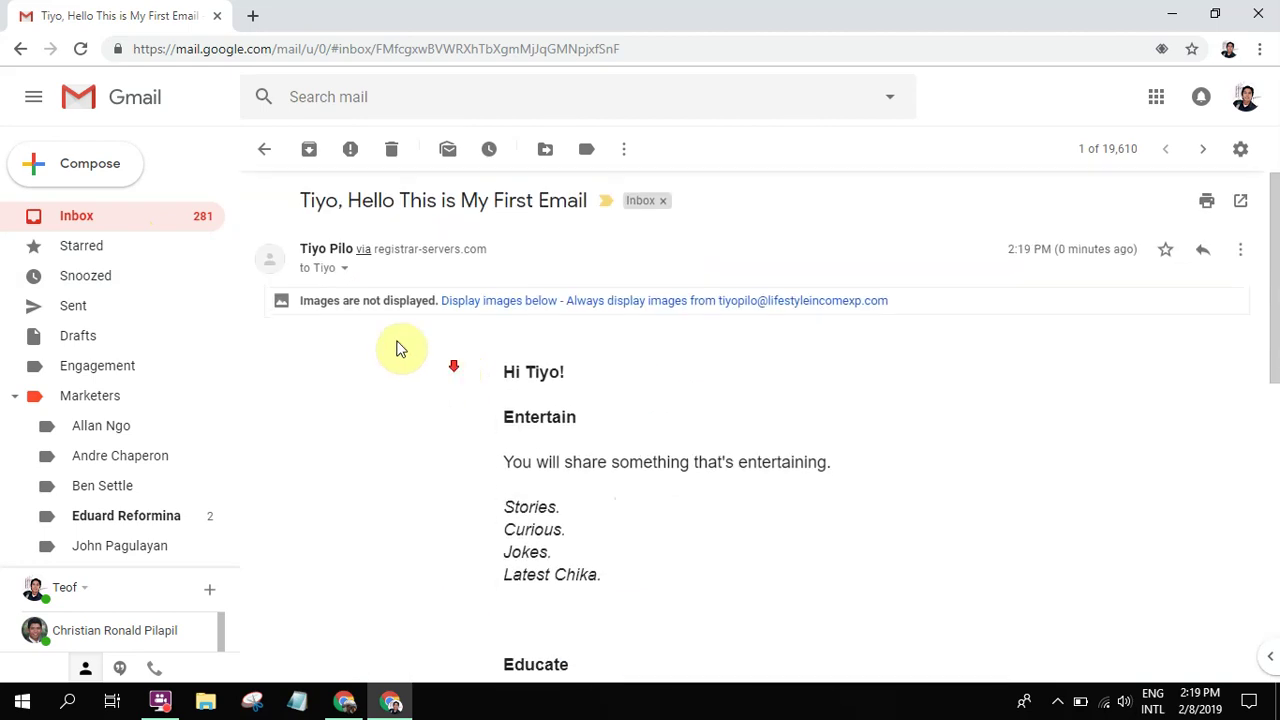
{"action": "left_click", "coordinate": [106, 223]}
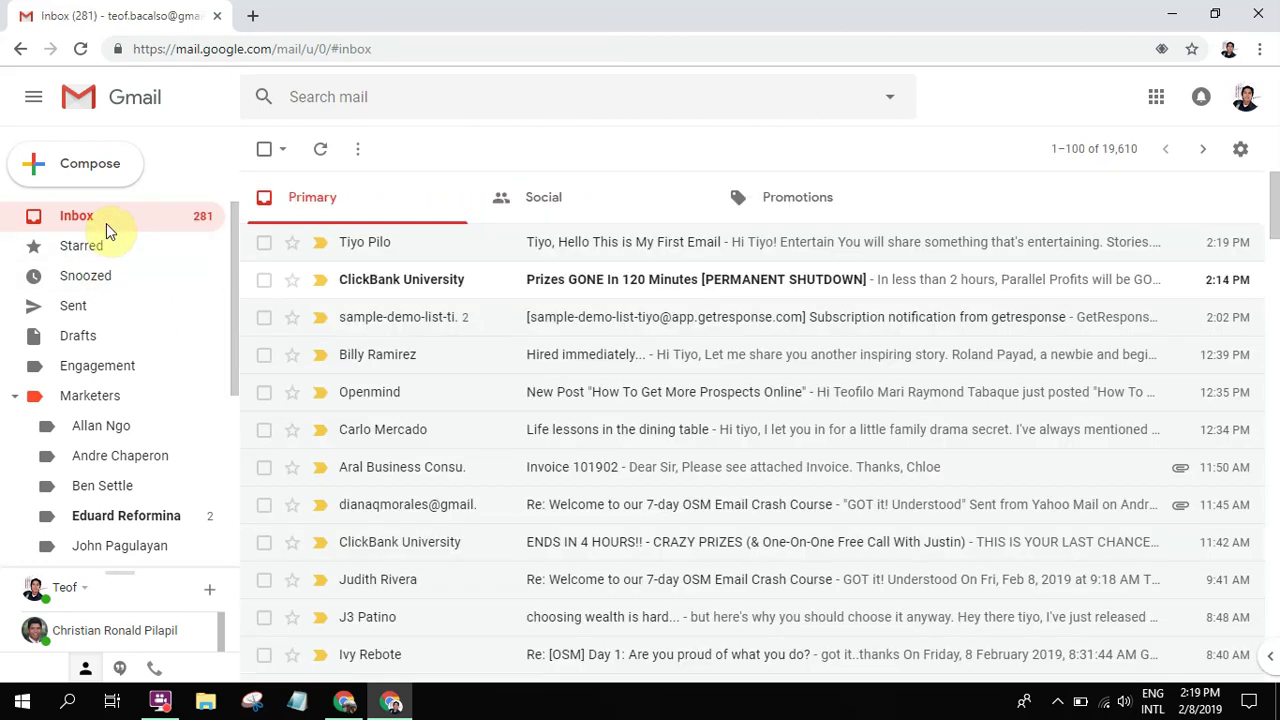
Back in GetResponse, continue from the message editor to the recipients step.
{"action": "left_click", "coordinate": [344, 702]}
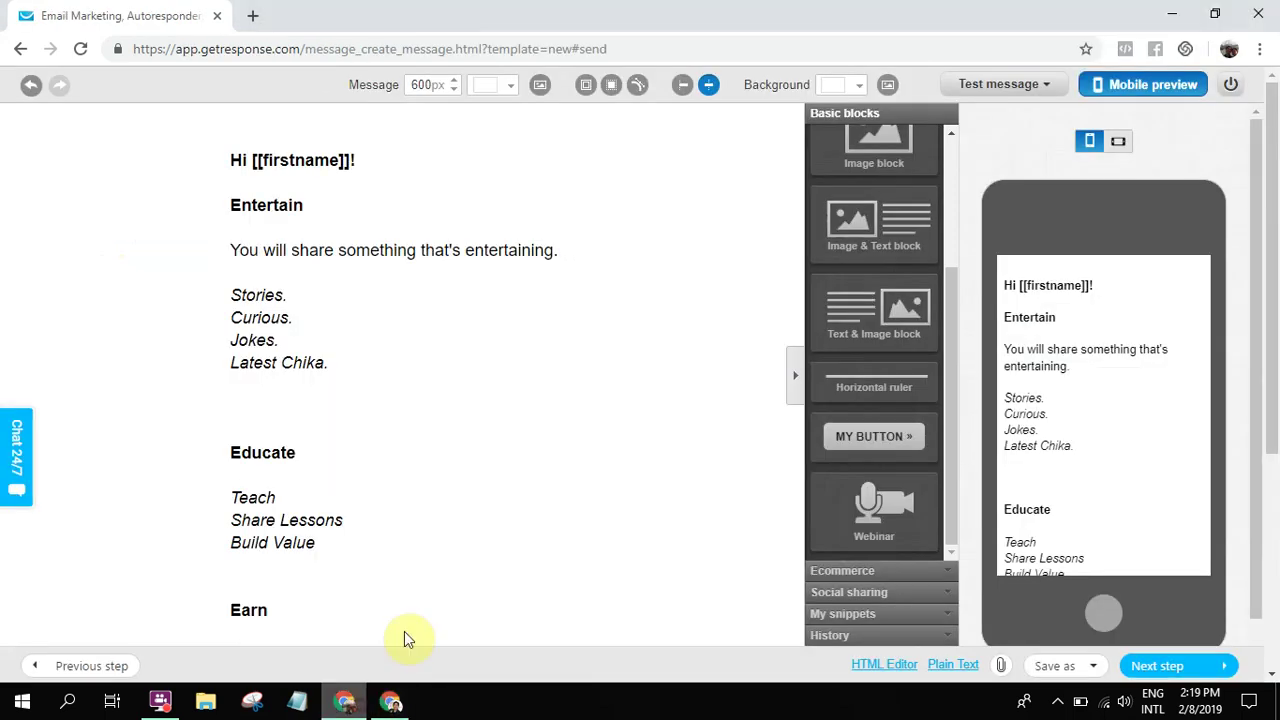
{"action": "scroll", "coordinate": [434, 543], "scroll_direction": "down", "scroll_amount": 4}
{"action": "scroll", "coordinate": [434, 543], "scroll_direction": "up", "scroll_amount": 4}
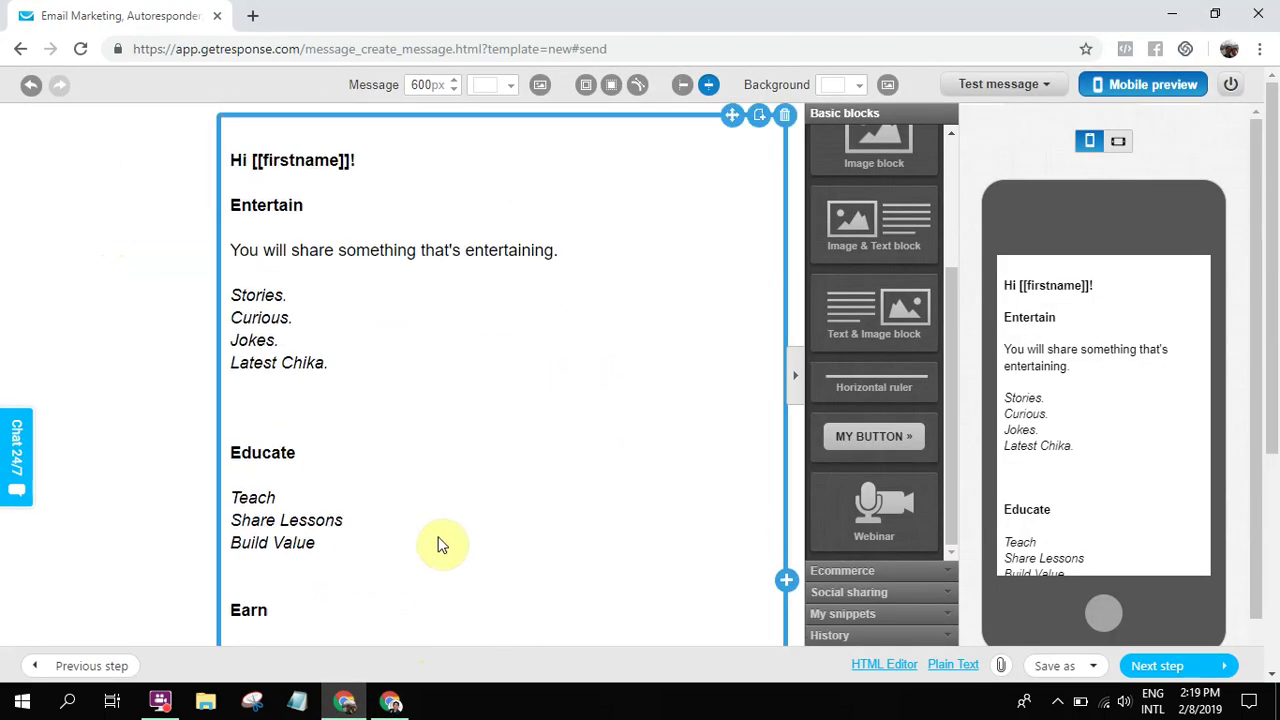
{"action": "left_click", "coordinate": [1020, 88]}
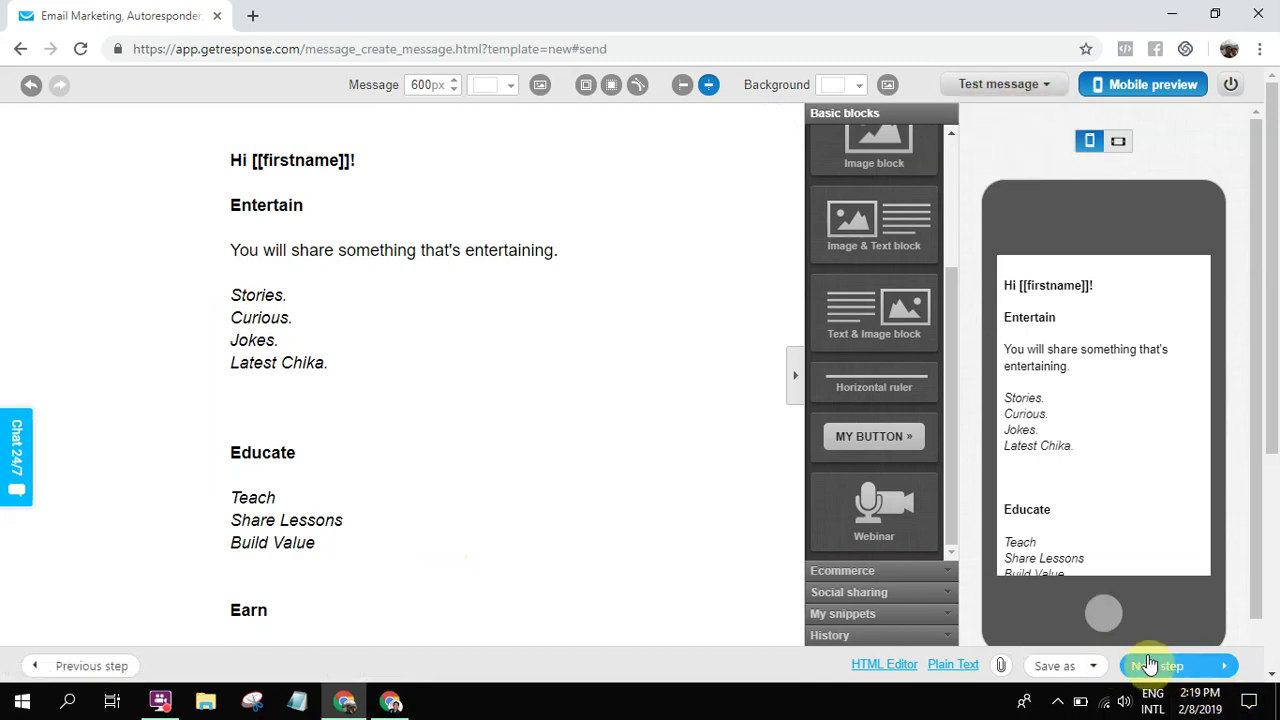
{"action": "scroll", "coordinate": [491, 394], "scroll_direction": "down", "scroll_amount": 5}
{"action": "scroll", "coordinate": [491, 386], "scroll_direction": "up", "scroll_amount": 2}
{"action": "scroll", "coordinate": [491, 390], "scroll_direction": "down", "scroll_amount": 1}
{"action": "left_click", "coordinate": [1220, 668]}
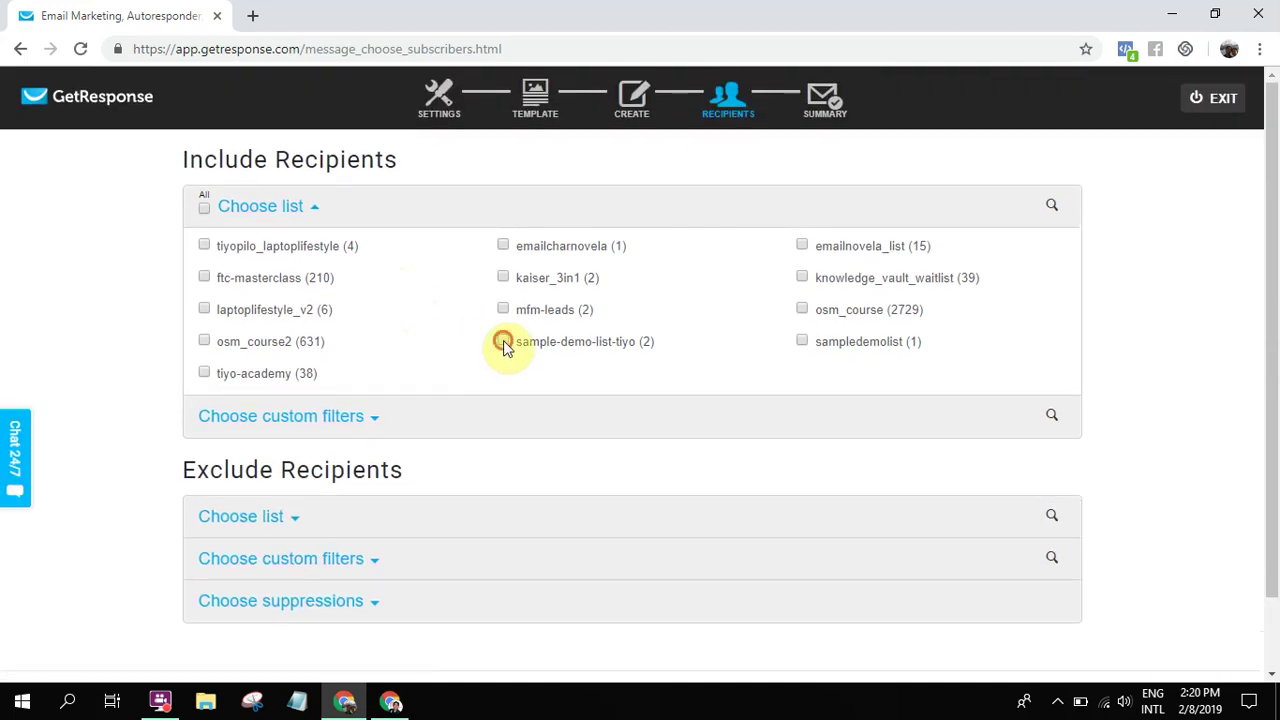
Include the sample-demo-list-tiyo list (2 contacts) and proceed to the message summary.
{"action": "left_click", "coordinate": [503, 342]}
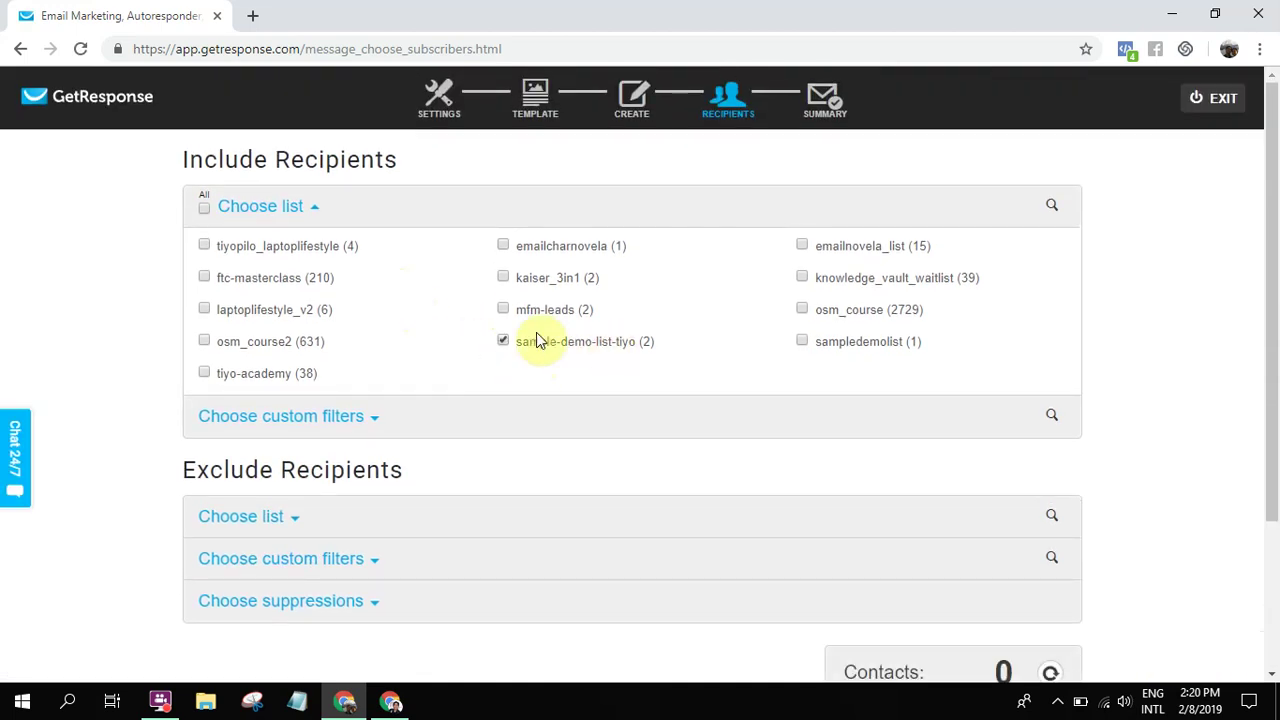
{"action": "scroll", "coordinate": [592, 358], "scroll_direction": "down", "scroll_amount": 3}
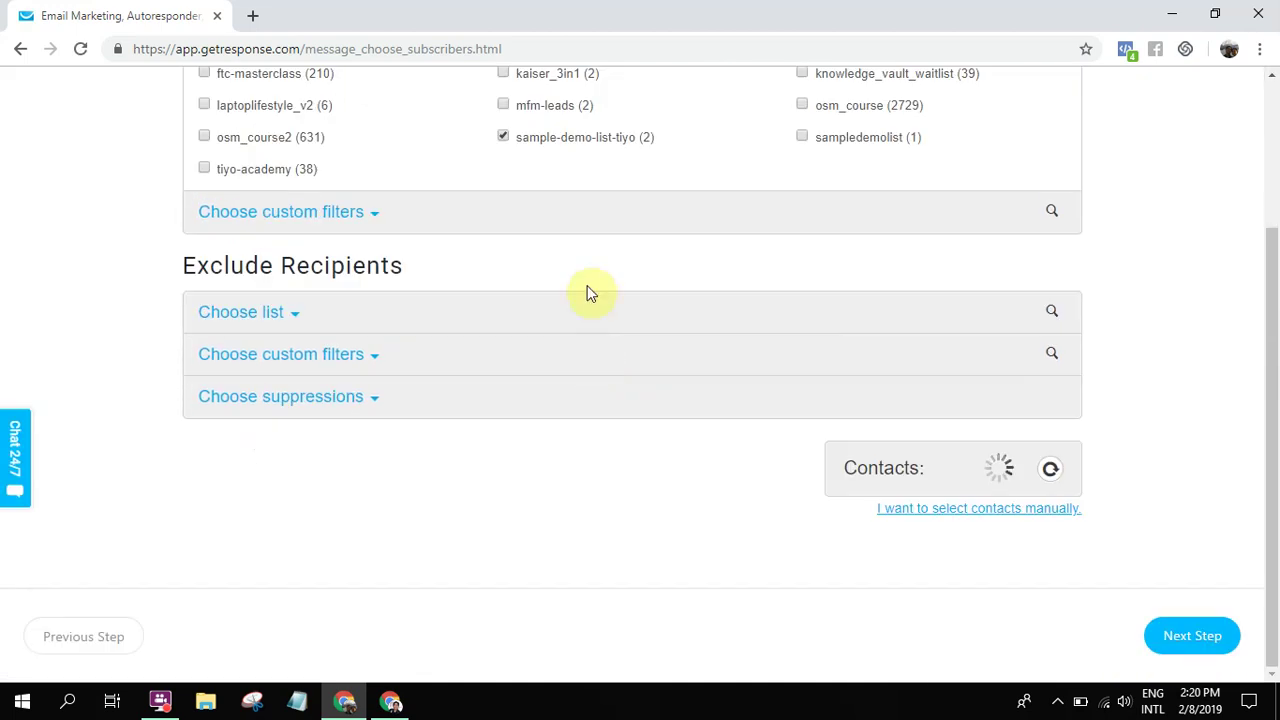
{"action": "left_click", "coordinate": [1193, 634]}
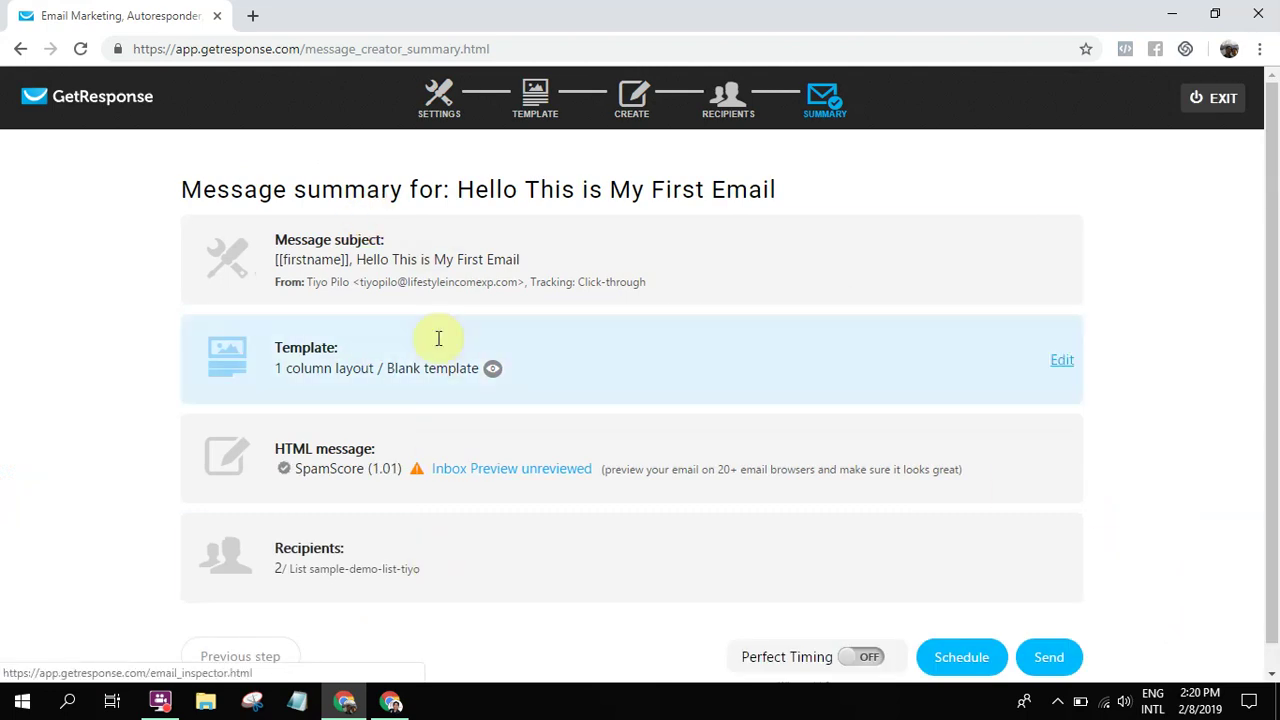
Check the 'Hello This is My First Email' summary and send it to the list.
{"action": "scroll", "coordinate": [625, 300], "scroll_direction": "down", "scroll_amount": 1}
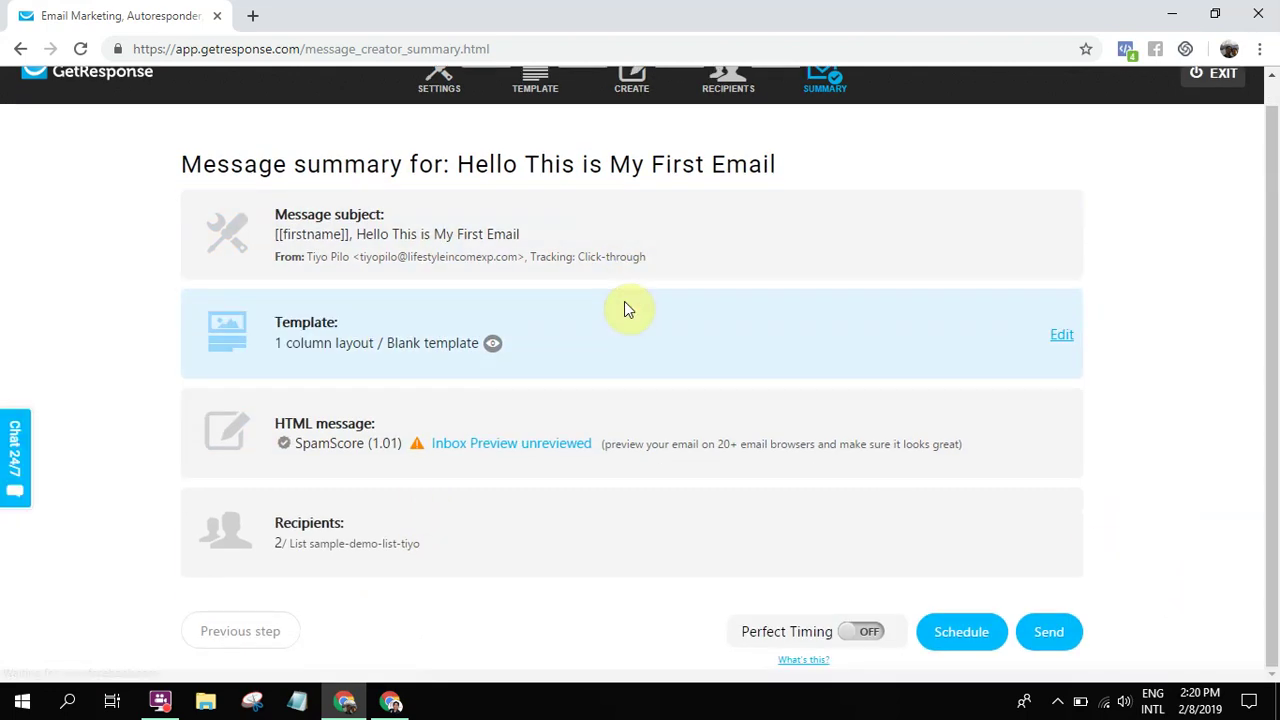
{"action": "left_click", "coordinate": [1058, 646]}
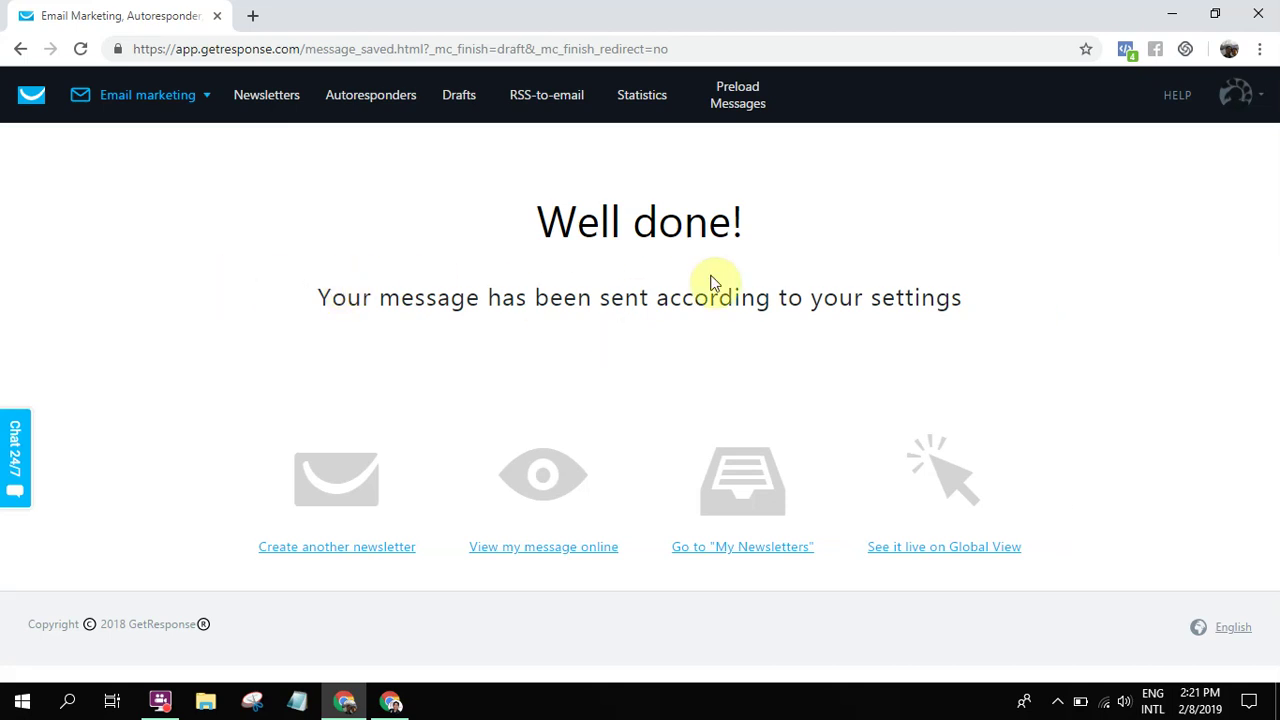
{"action": "left_click", "coordinate": [392, 701]}
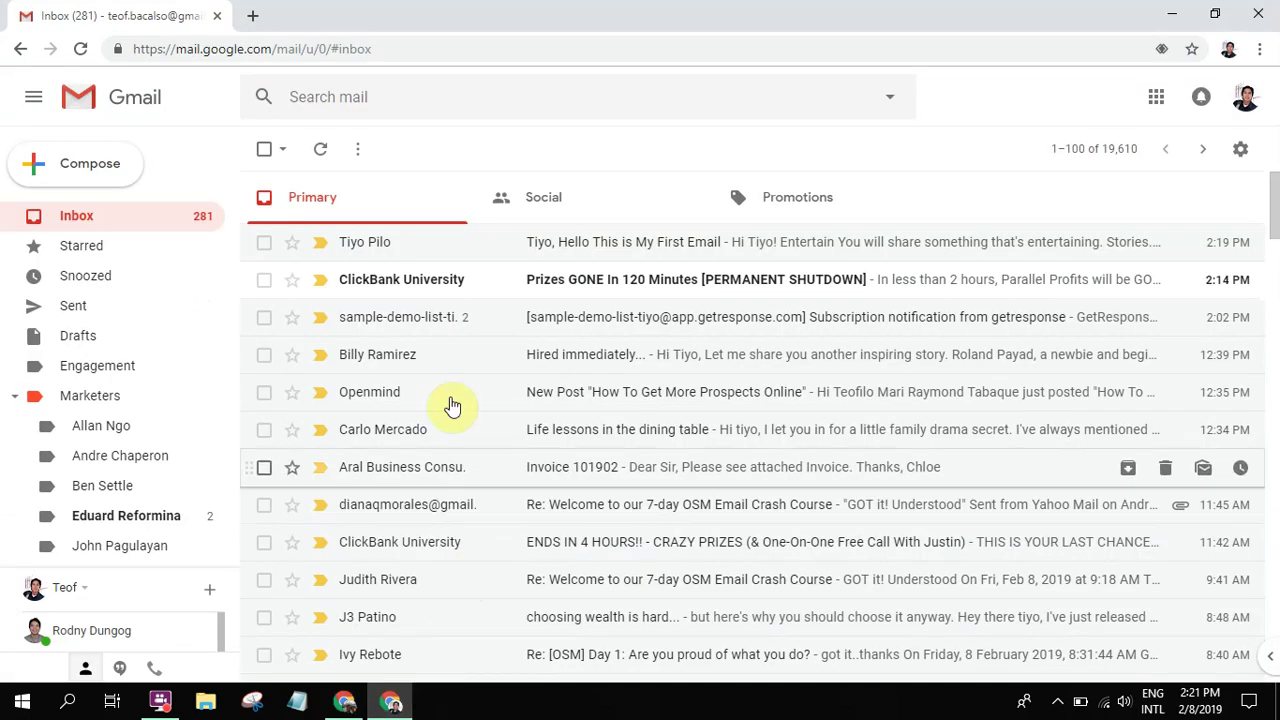
{"action": "left_click", "coordinate": [73, 222]}
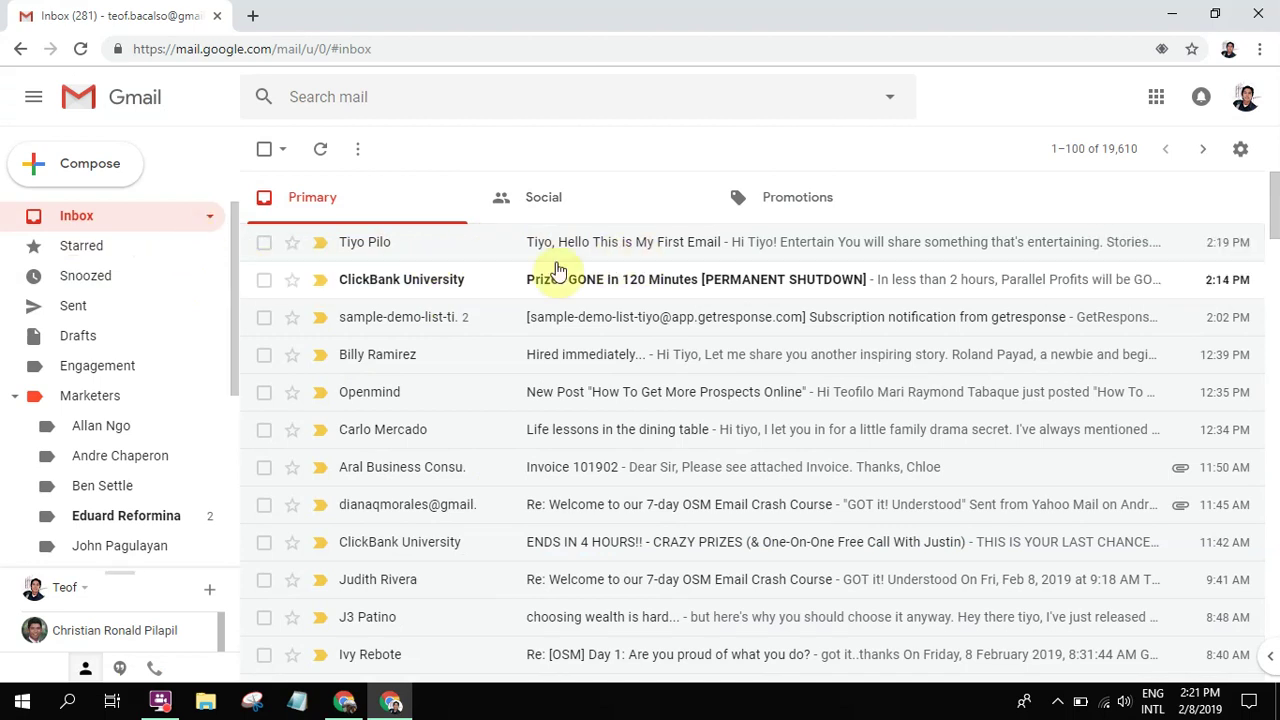
{"action": "left_click", "coordinate": [132, 368]}
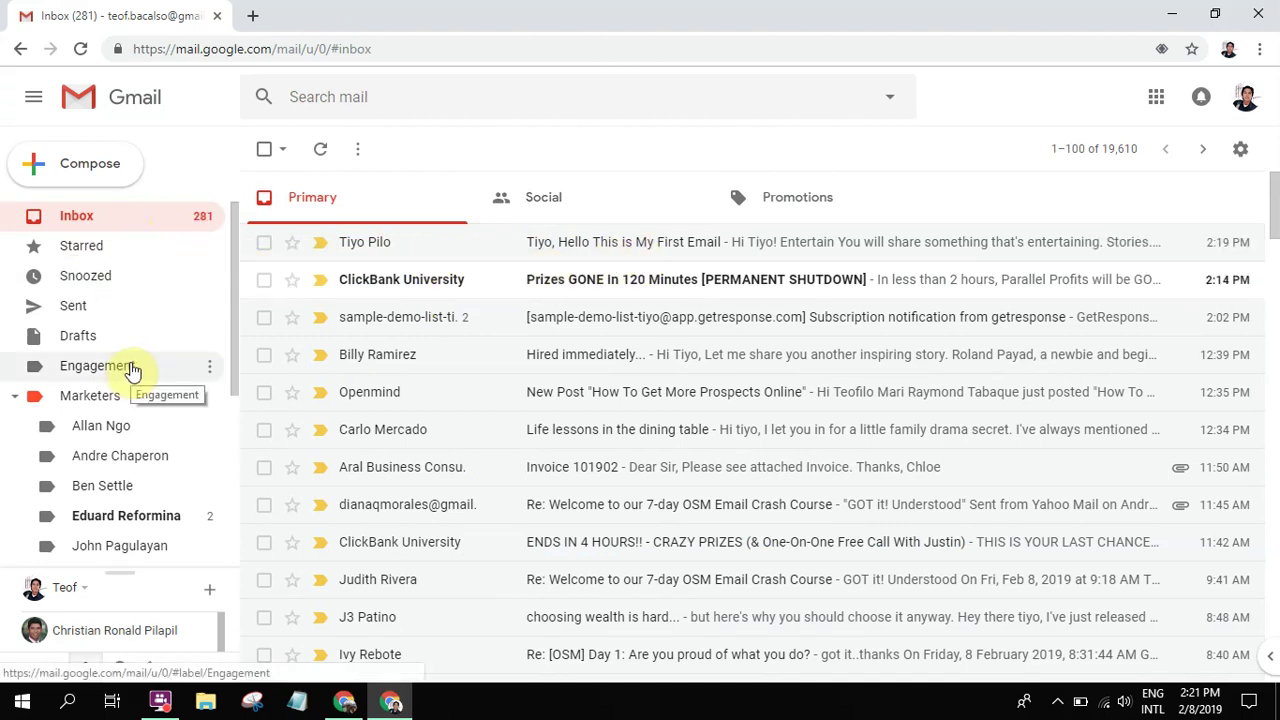
{"action": "scroll", "coordinate": [128, 366], "scroll_direction": "down", "scroll_amount": 3}
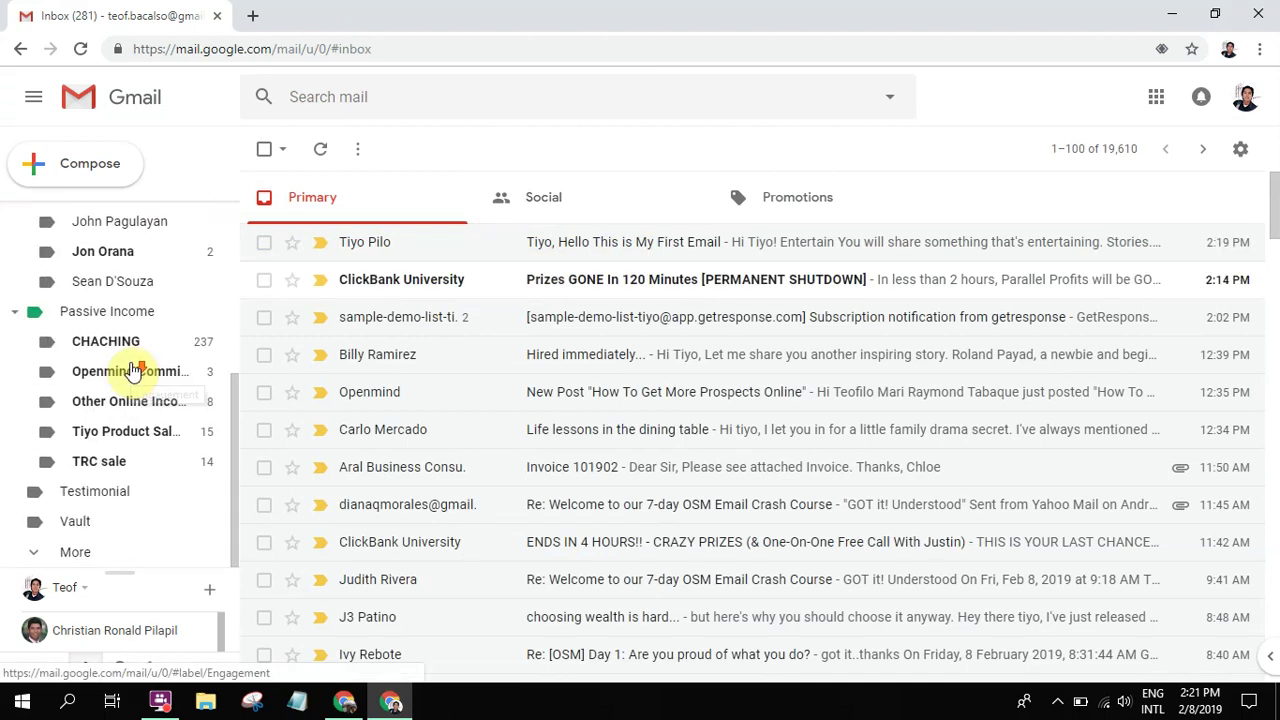
{"action": "left_click", "coordinate": [78, 550]}
{"action": "scroll", "coordinate": [126, 420], "scroll_direction": "down", "scroll_amount": 4}
{"action": "scroll", "coordinate": [110, 400], "scroll_direction": "up", "scroll_amount": 10}
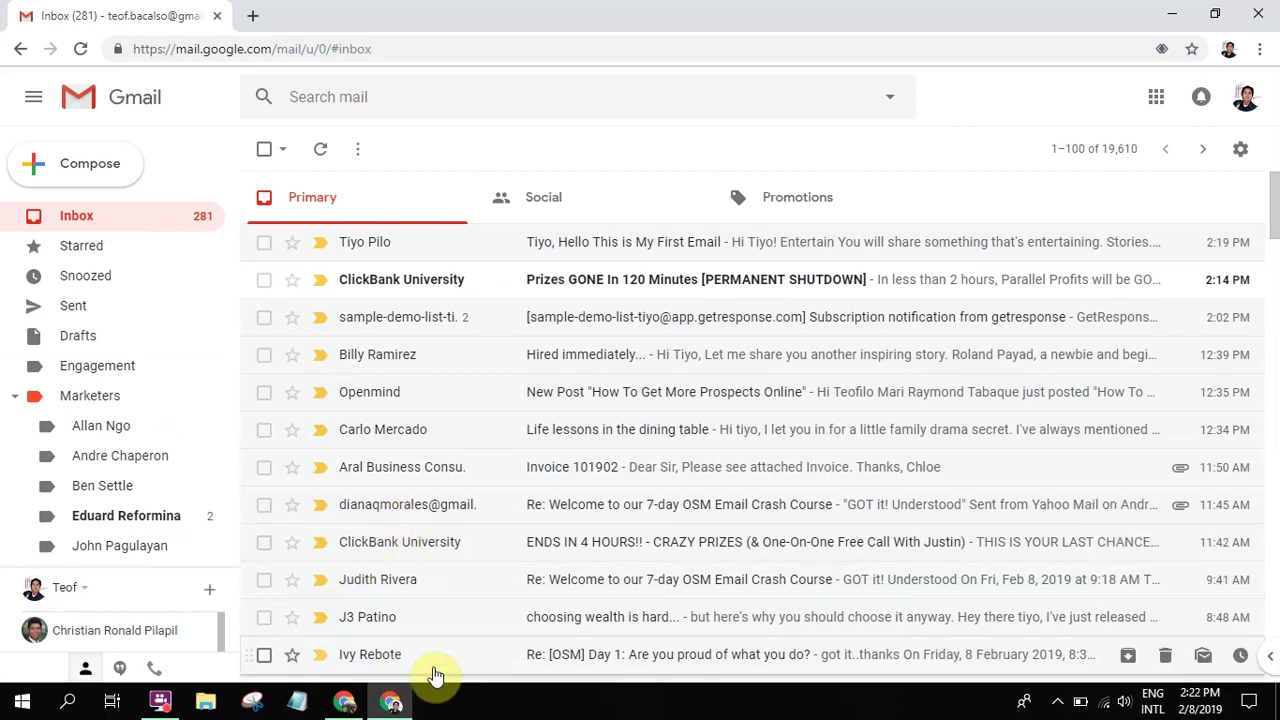
Reach the Manage newsletters page via the Dashboard's Email marketing tile, then return to Gmail.
{"action": "left_click", "coordinate": [390, 703]}
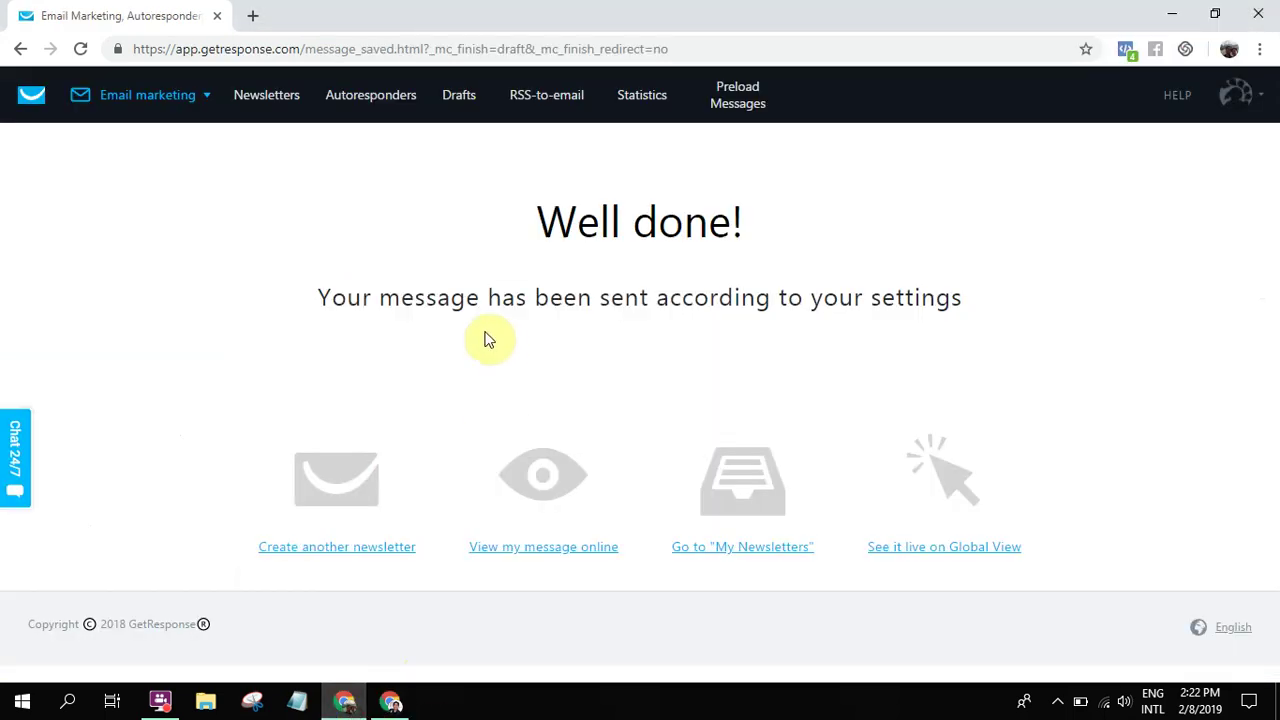
{"action": "left_click", "coordinate": [406, 705]}
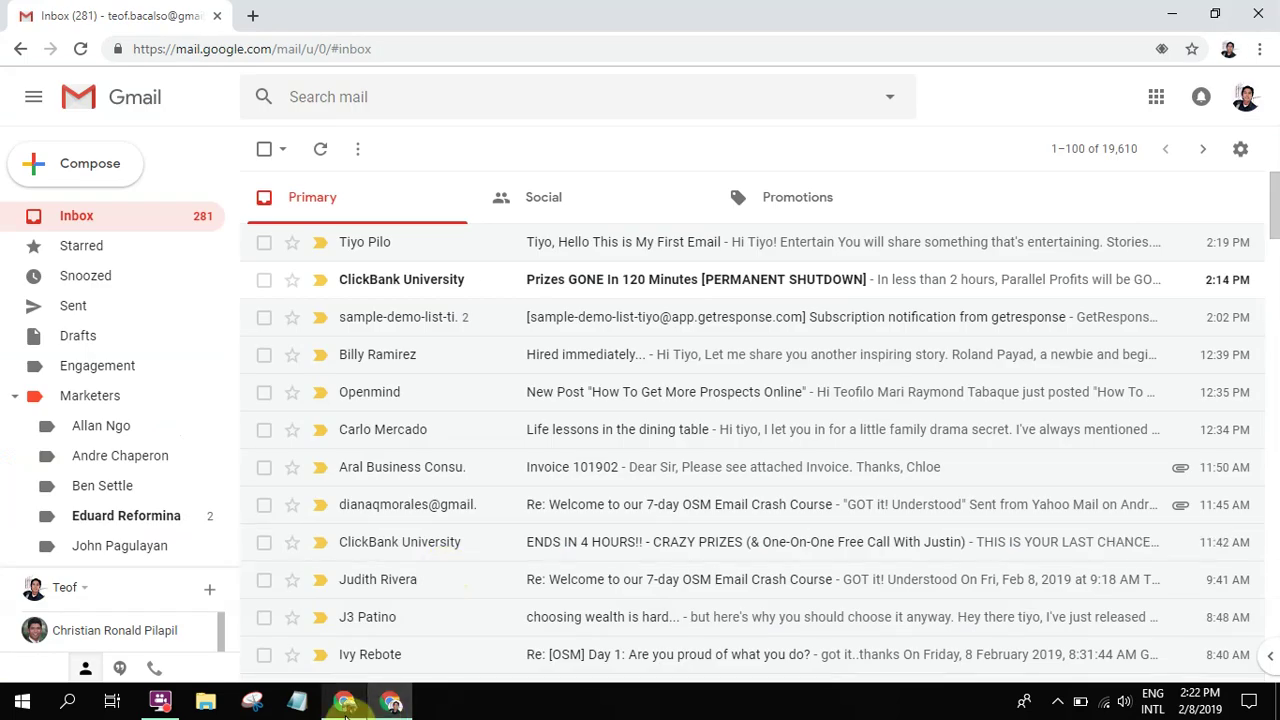
{"action": "left_click", "coordinate": [390, 703]}
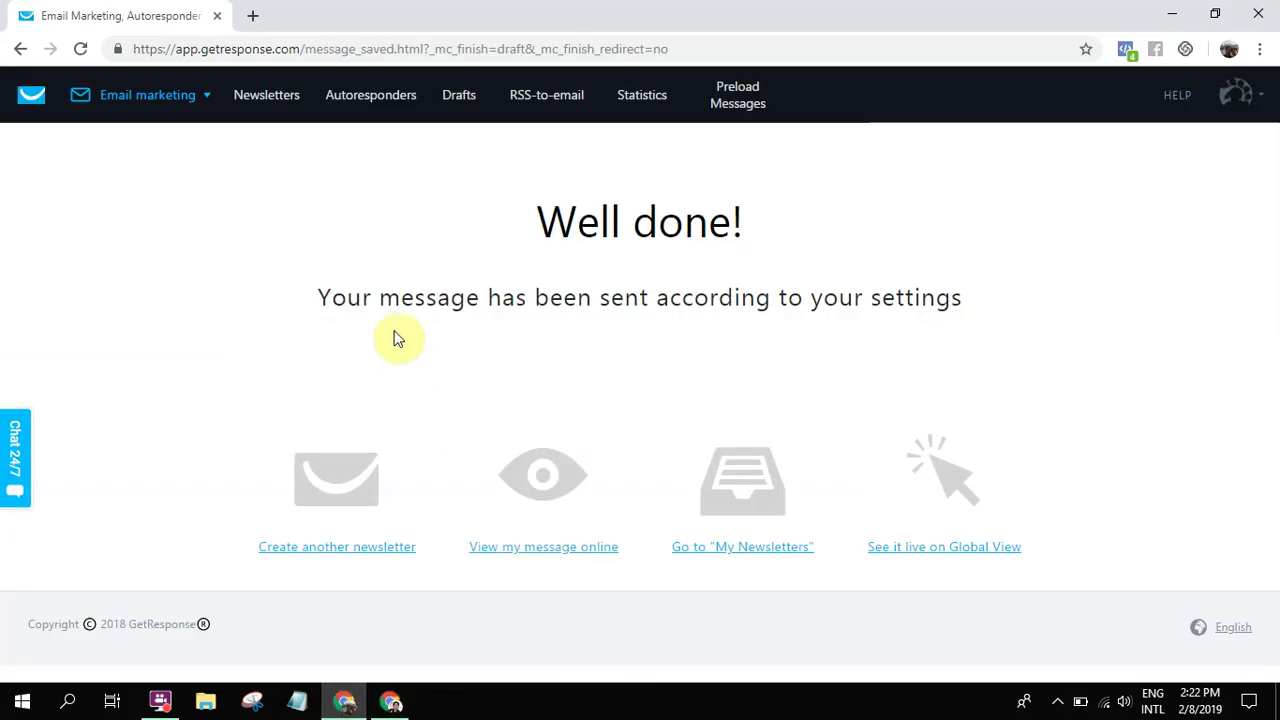
{"action": "left_click", "coordinate": [124, 118]}
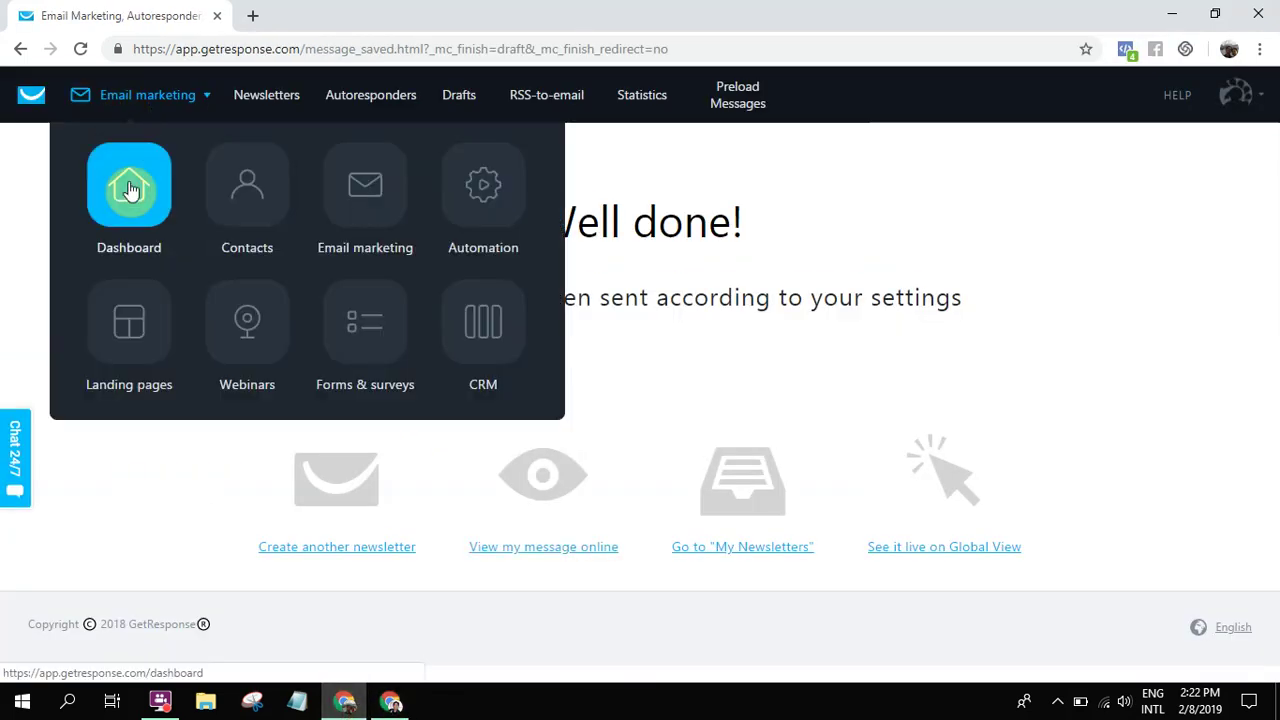
{"action": "left_click", "coordinate": [130, 190]}
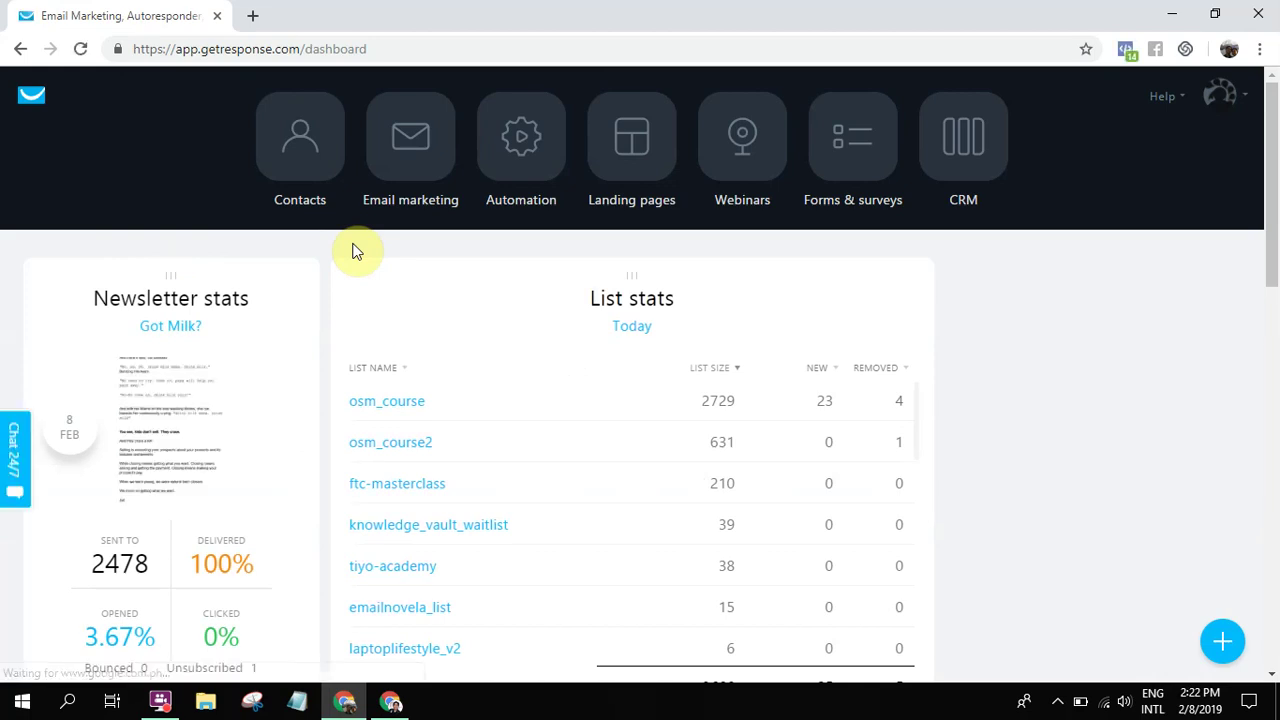
{"action": "left_click", "coordinate": [409, 170]}
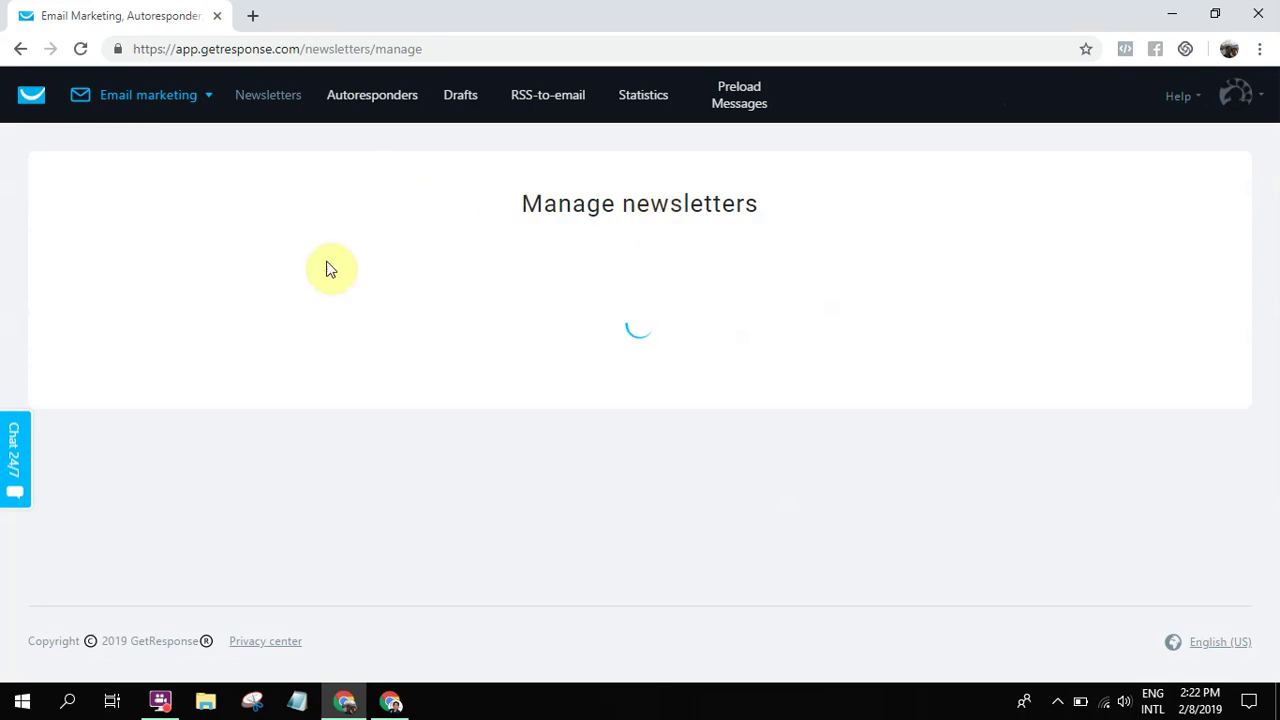
{"action": "left_click", "coordinate": [403, 697]}
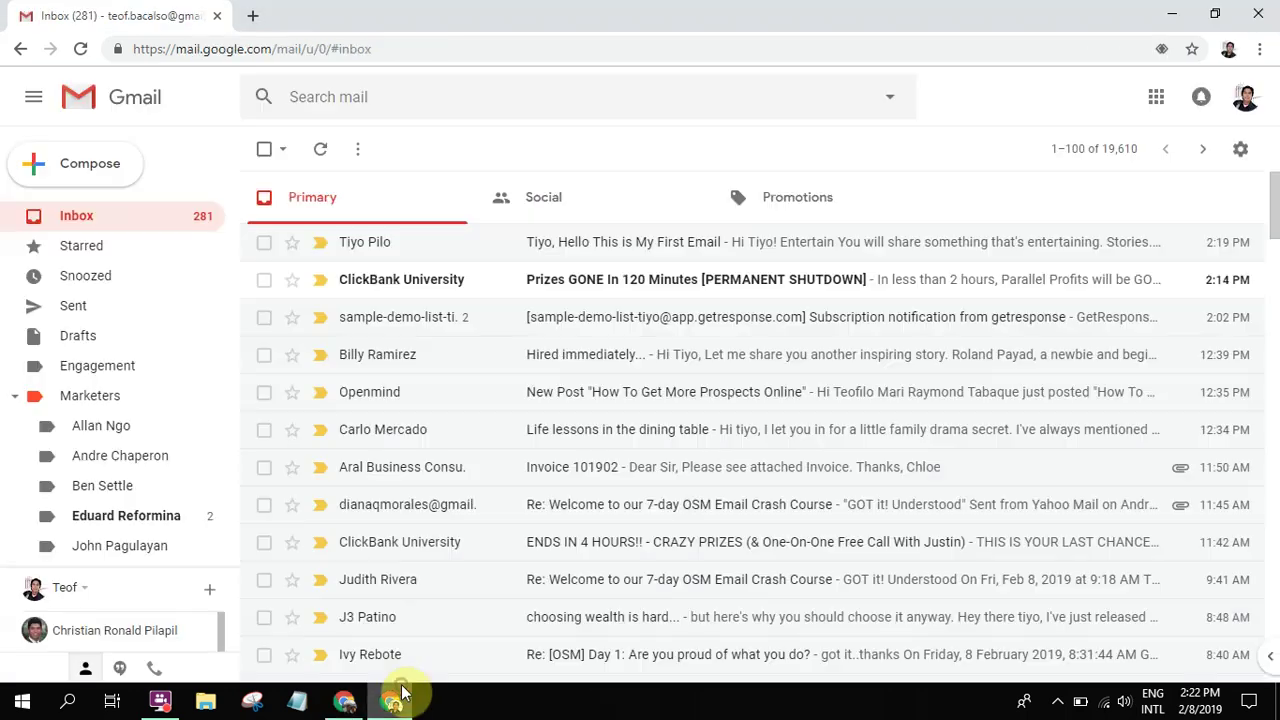
{"action": "left_click", "coordinate": [147, 229]}
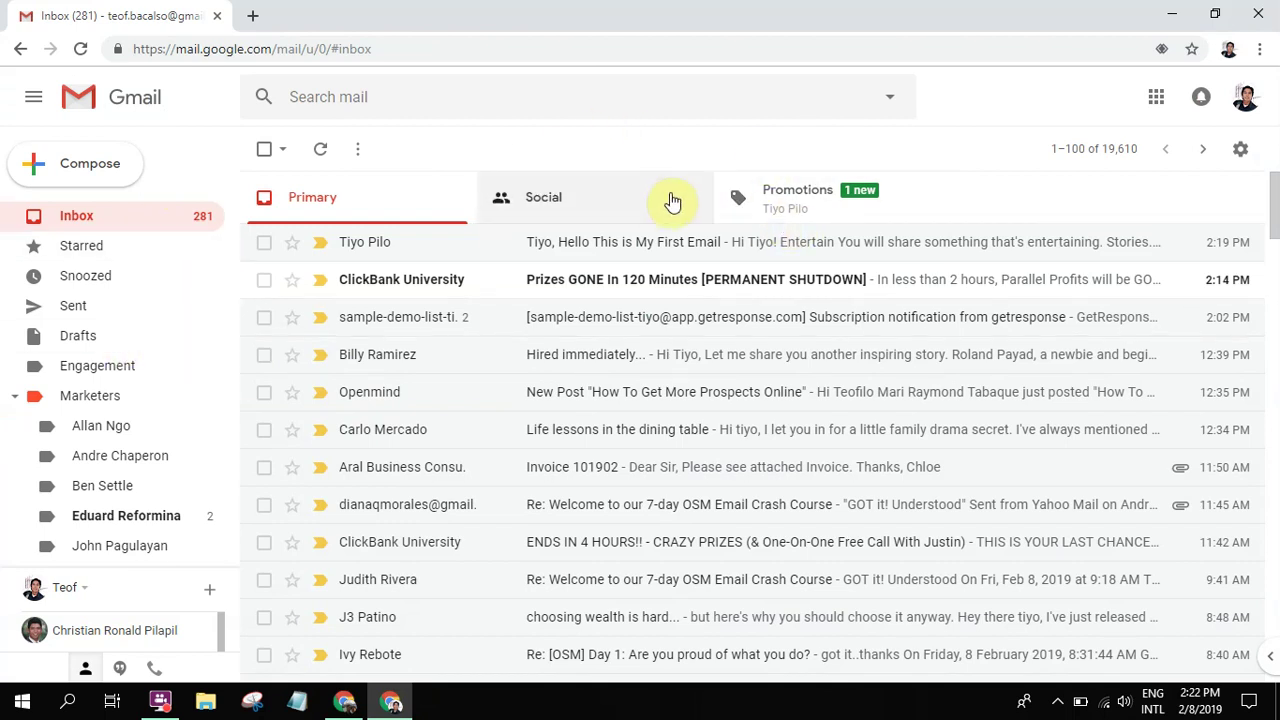
{"action": "left_click", "coordinate": [817, 205]}
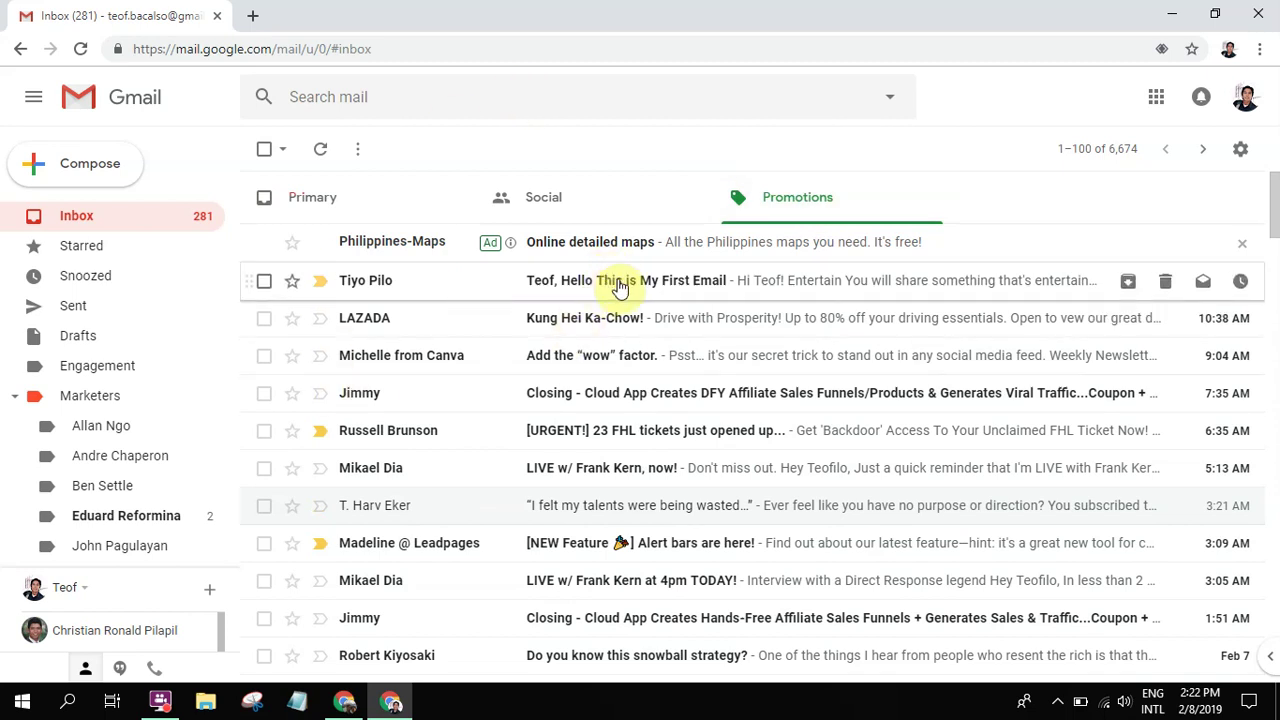
{"action": "left_click", "coordinate": [360, 201]}
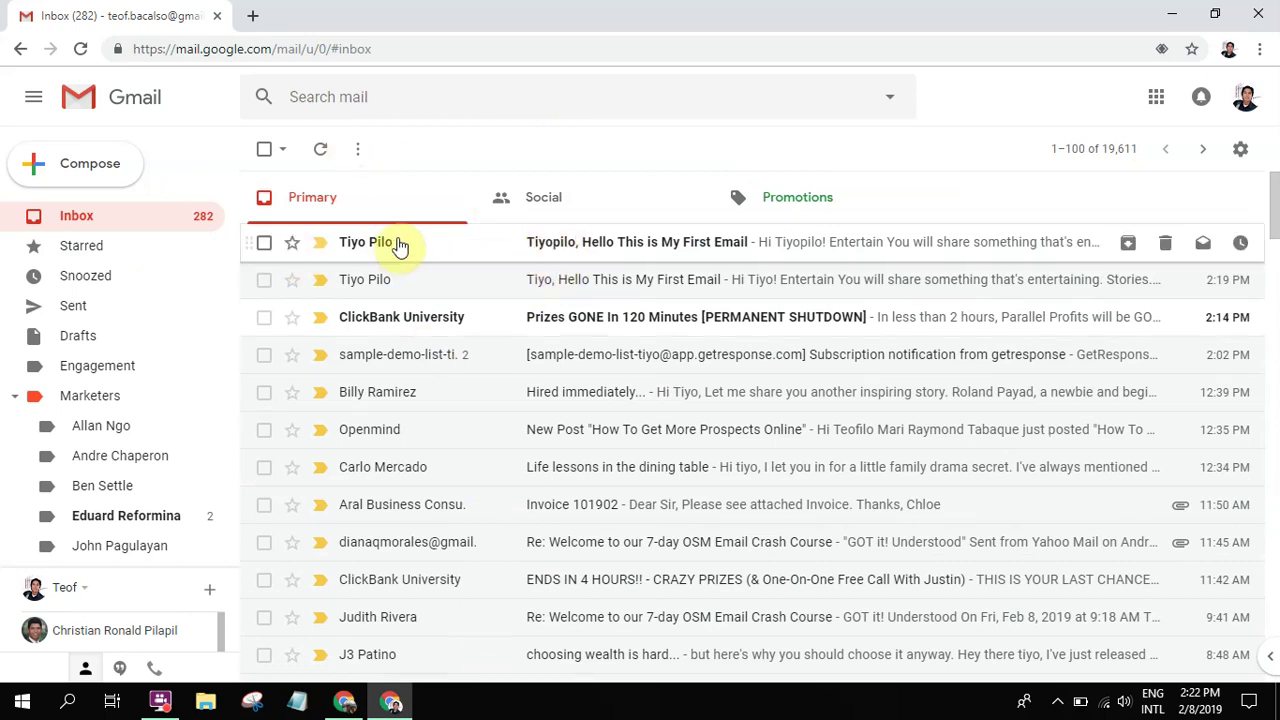
Refresh the GetResponse Manage newsletters list, then return to the Gmail inbox.
{"action": "left_click", "coordinate": [344, 702]}
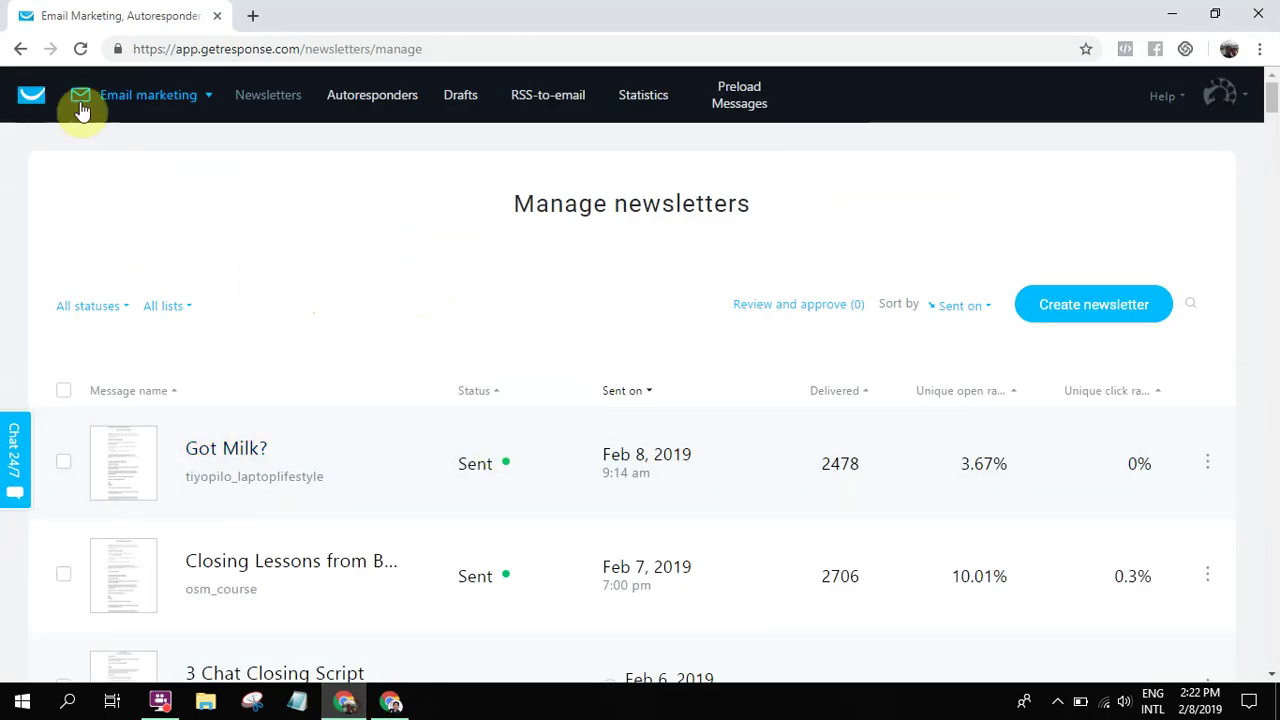
{"action": "left_click", "coordinate": [82, 49]}
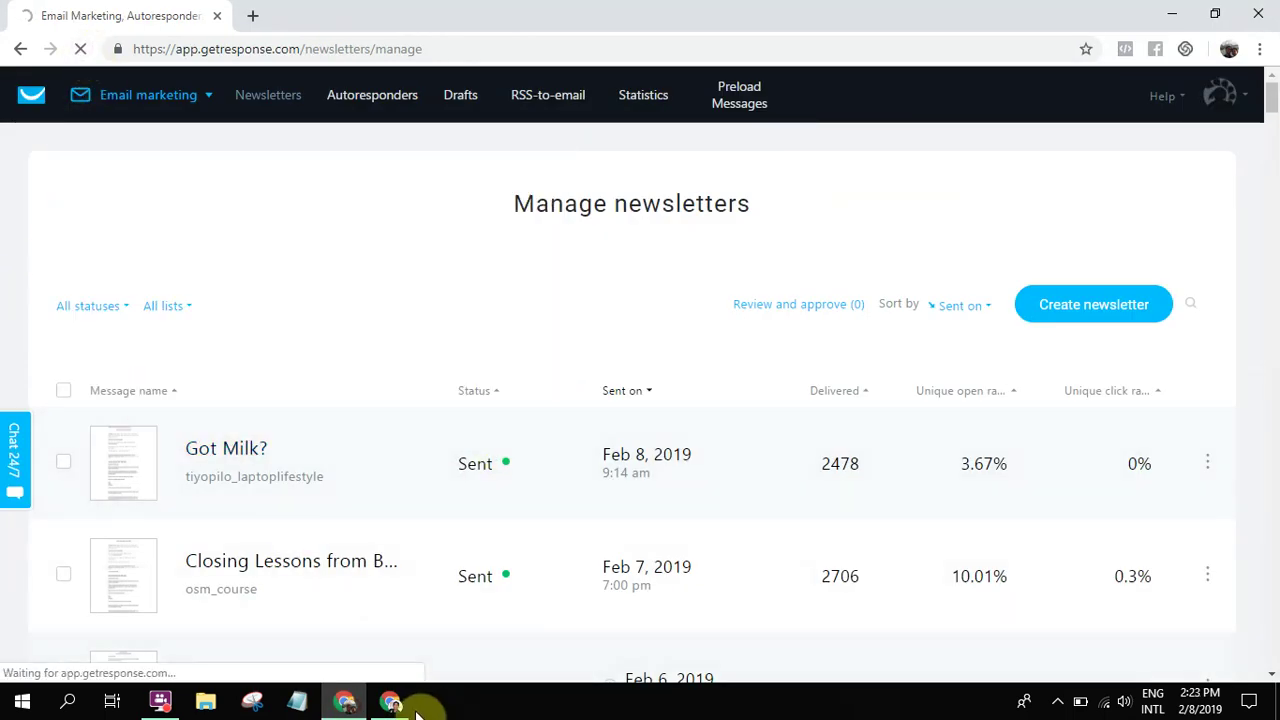
{"action": "left_click", "coordinate": [392, 703]}
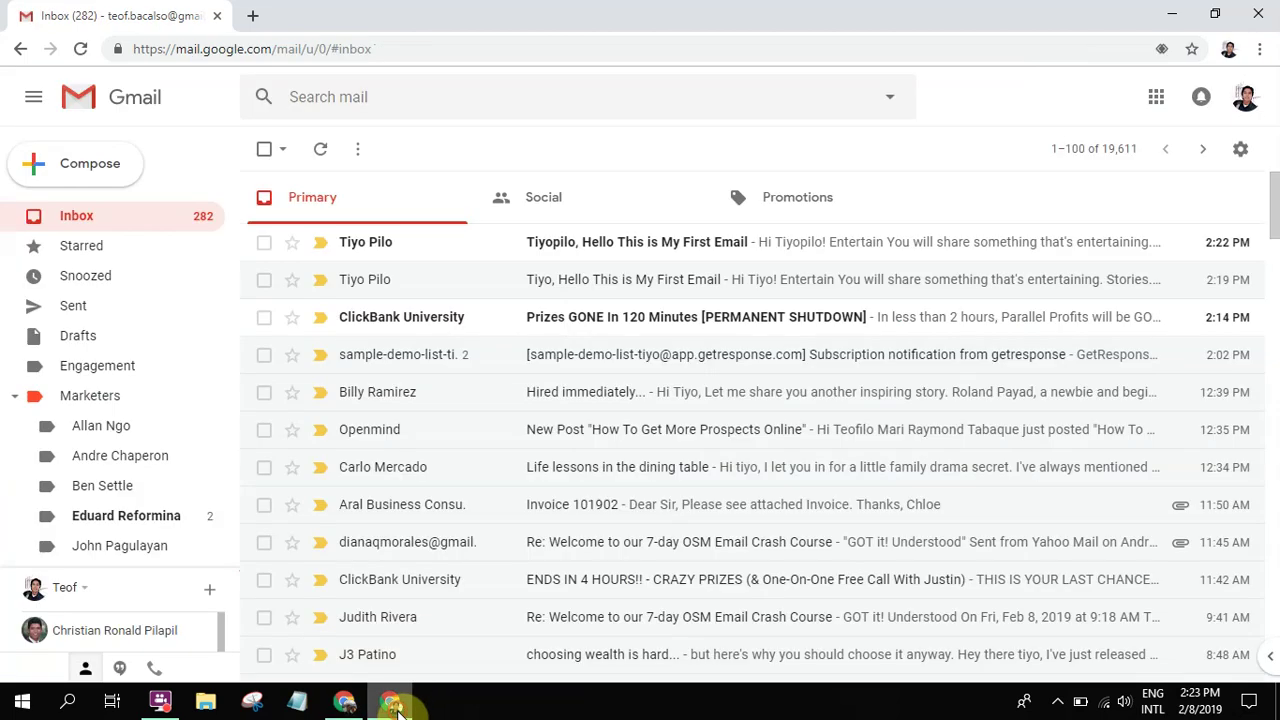
Read the newest 'Hello This is My First Email' and close its unreachable product link page.
{"action": "left_click", "coordinate": [676, 240]}
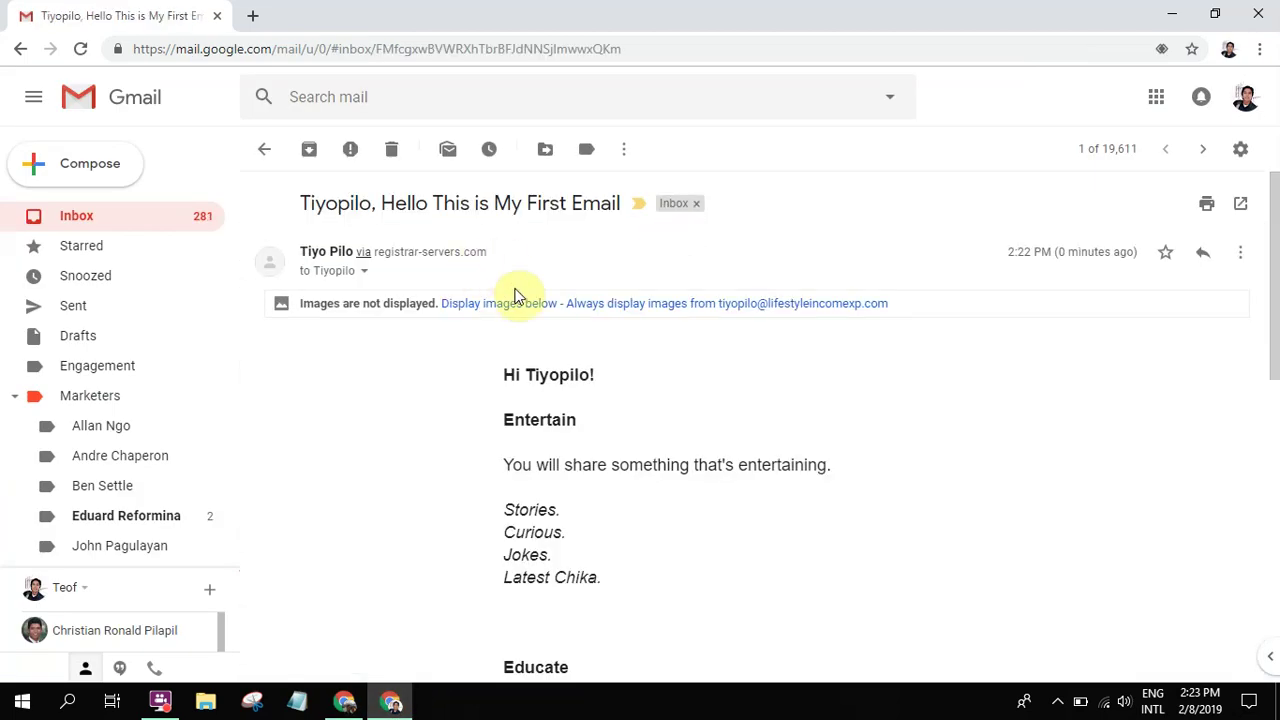
{"action": "scroll", "coordinate": [532, 372], "scroll_direction": "down", "scroll_amount": 5}
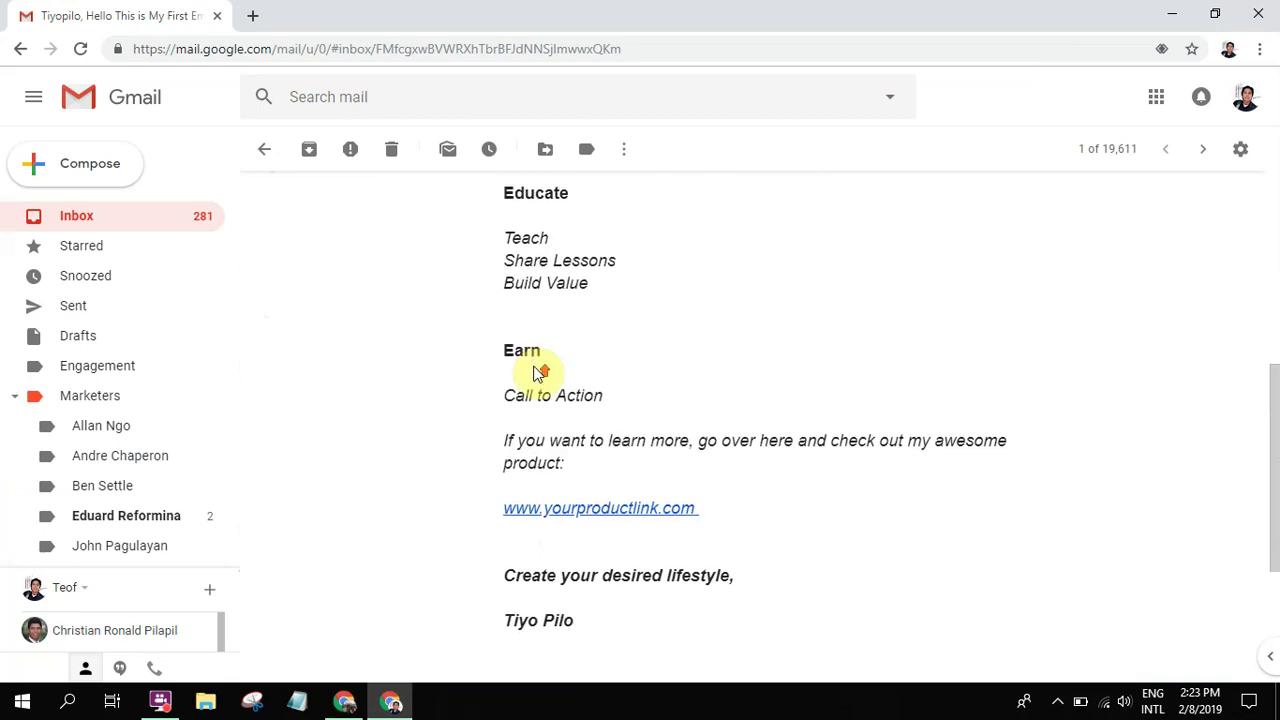
{"action": "scroll", "coordinate": [532, 372], "scroll_direction": "up", "scroll_amount": 2}
{"action": "scroll", "coordinate": [528, 371], "scroll_direction": "down", "scroll_amount": 3}
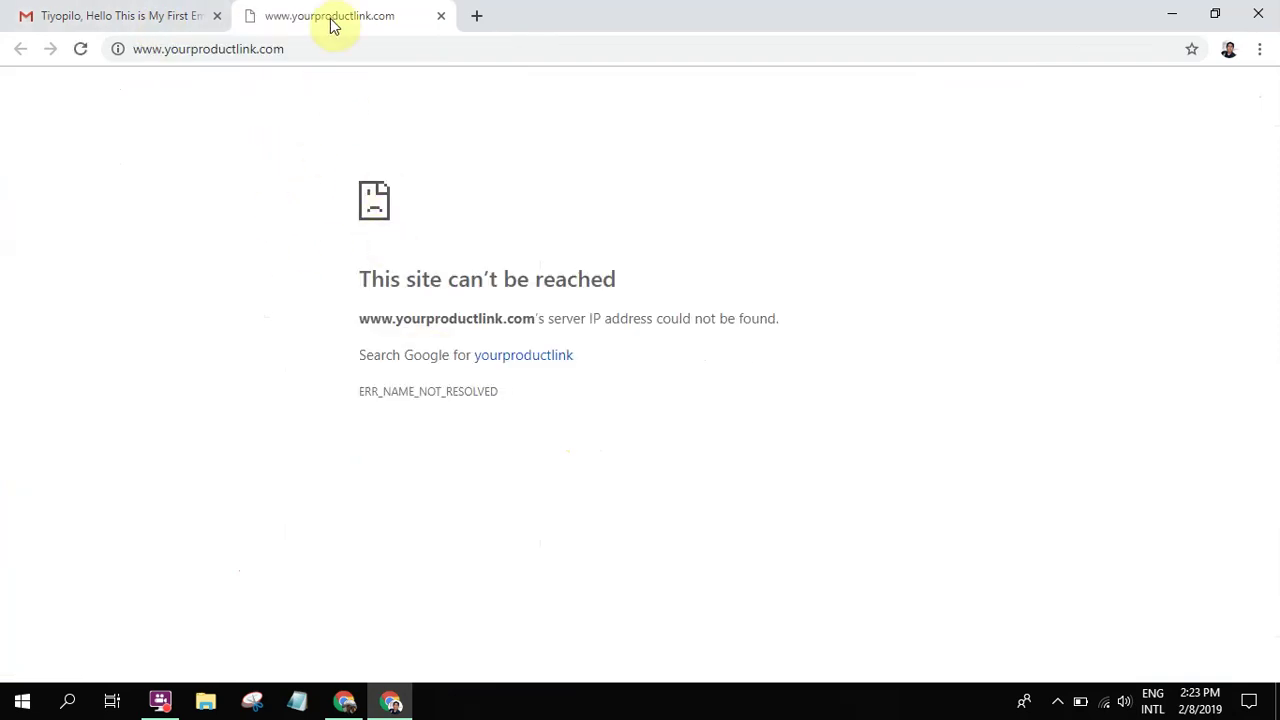
{"action": "key", "text": "ctrl+w"}
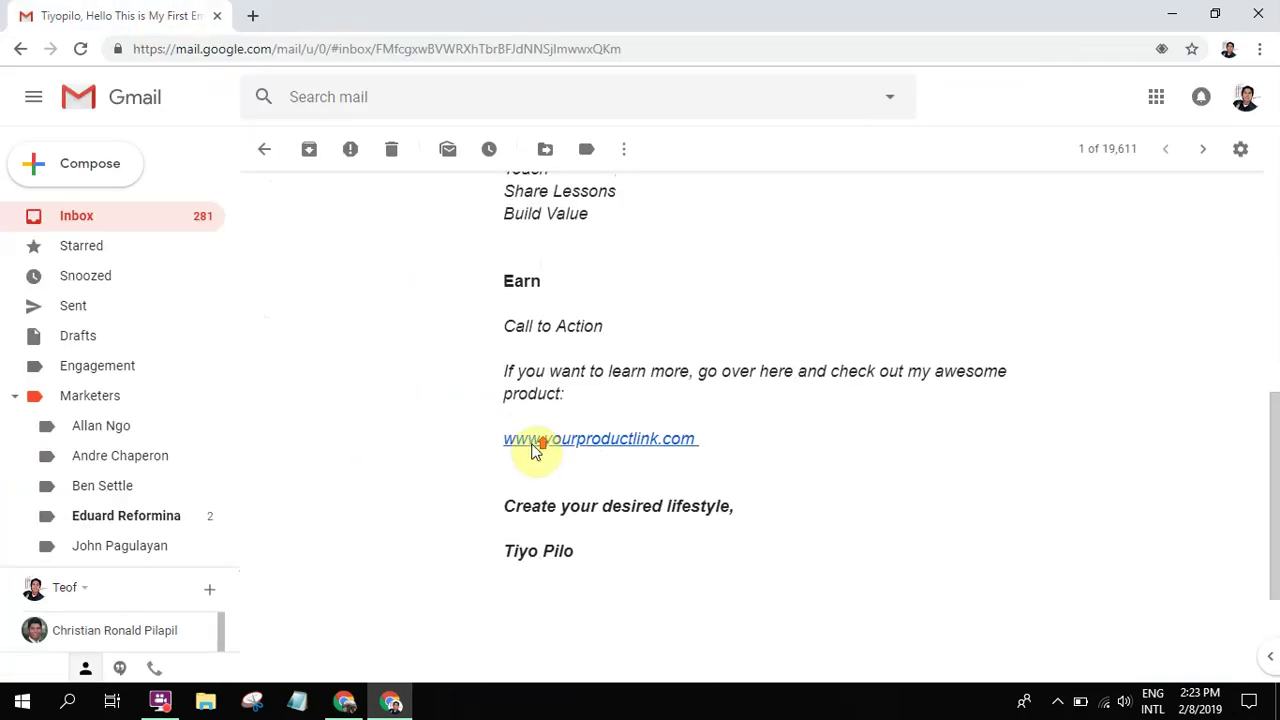
{"action": "scroll", "coordinate": [531, 450], "scroll_direction": "up", "scroll_amount": 5}
Go back to the inbox, check Promotions, and settle on the Primary inbox list.
{"action": "left_click", "coordinate": [149, 218]}
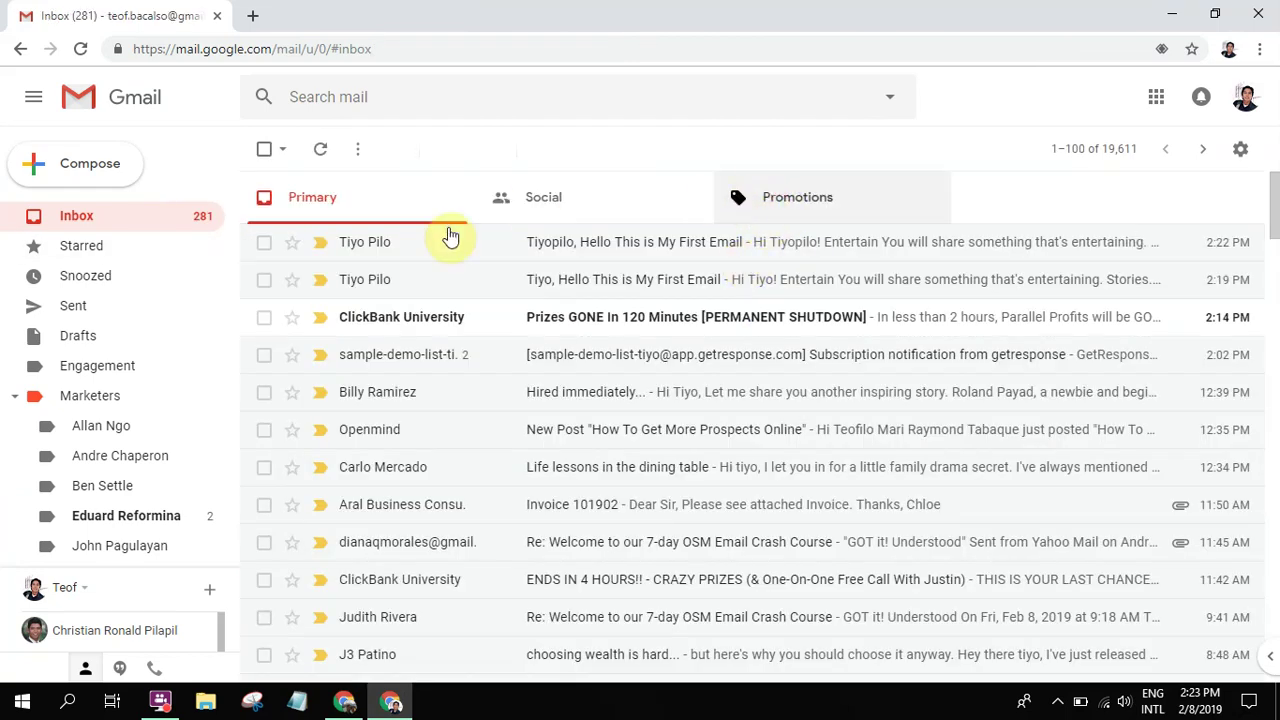
{"action": "left_click", "coordinate": [782, 210]}
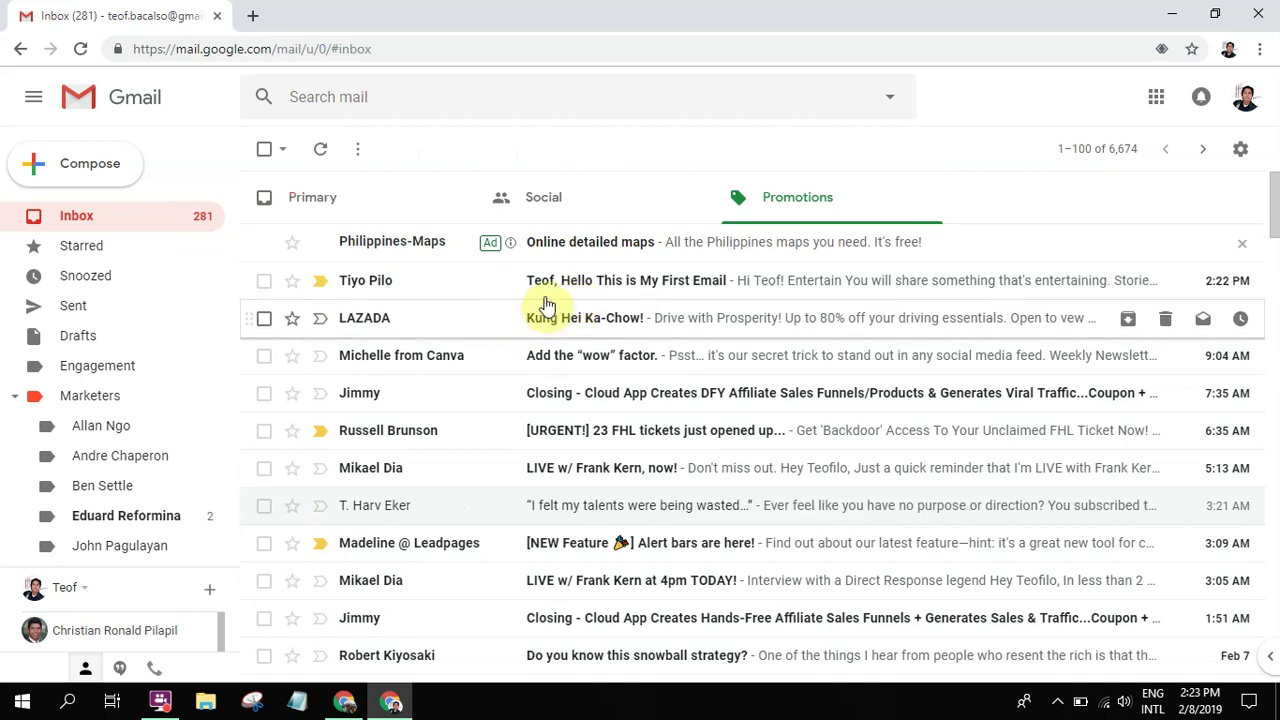
{"action": "left_click", "coordinate": [351, 203]}
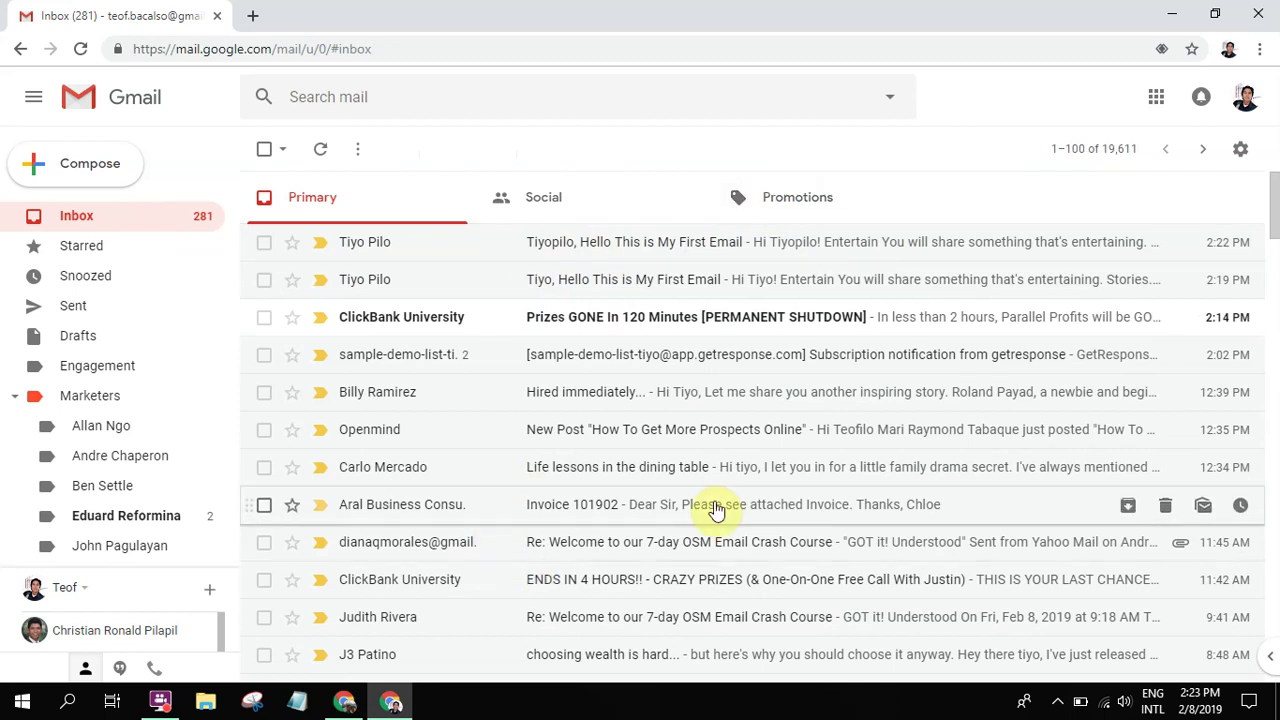
Open Statistics for 'Hello This is My First Email' from its actions menu in GetResponse.
{"action": "left_click", "coordinate": [350, 700]}
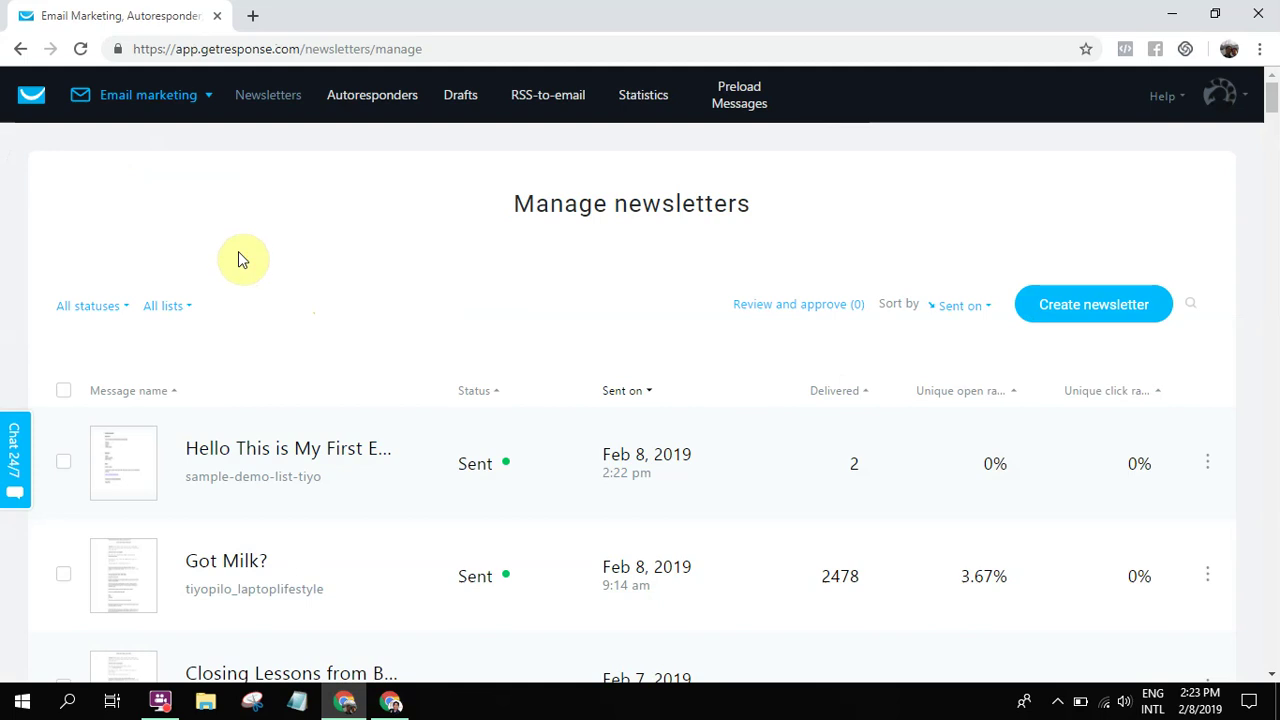
{"action": "scroll", "coordinate": [243, 243], "scroll_direction": "down", "scroll_amount": 5}
{"action": "scroll", "coordinate": [257, 331], "scroll_direction": "up", "scroll_amount": 4}
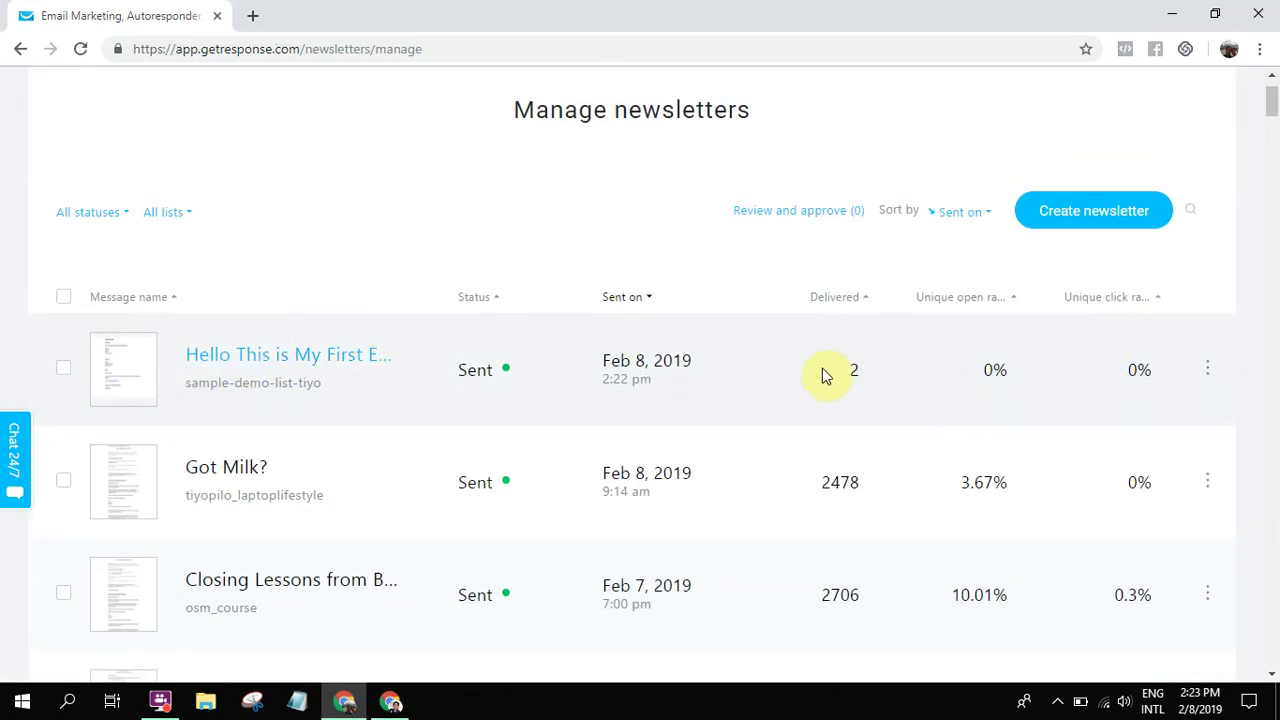
{"action": "left_click", "coordinate": [1207, 369]}
{"action": "left_click", "coordinate": [1063, 565]}
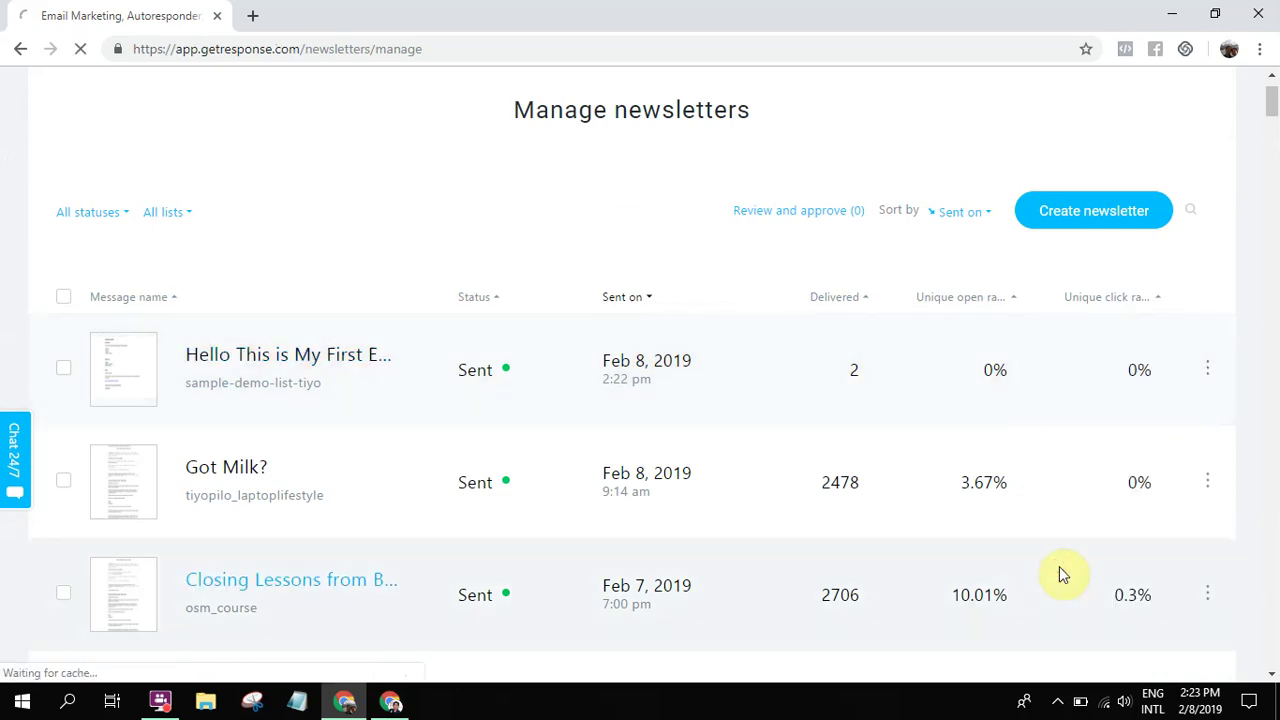
{"action": "left_click", "coordinate": [1205, 372]}
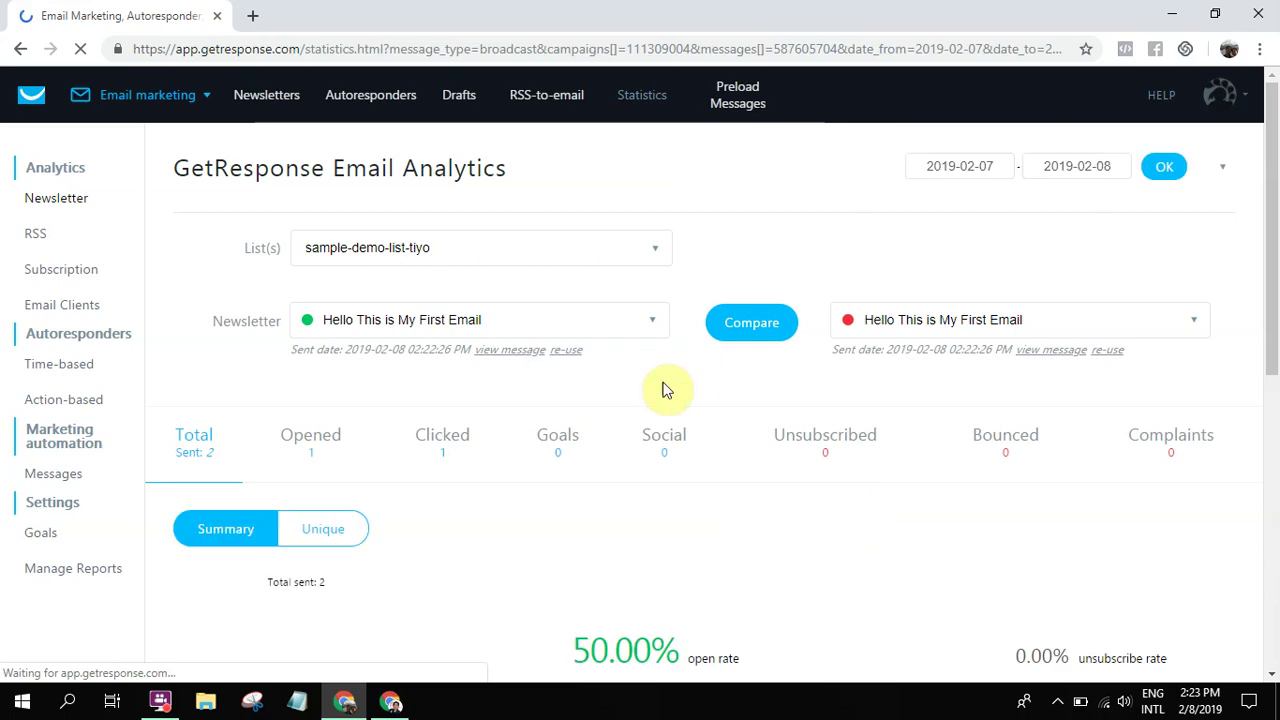
Scroll down Email Analytics to the summary table showing 1 unopened contact and 50.00% click rate.
{"action": "scroll", "coordinate": [444, 356], "scroll_direction": "down", "scroll_amount": 2}
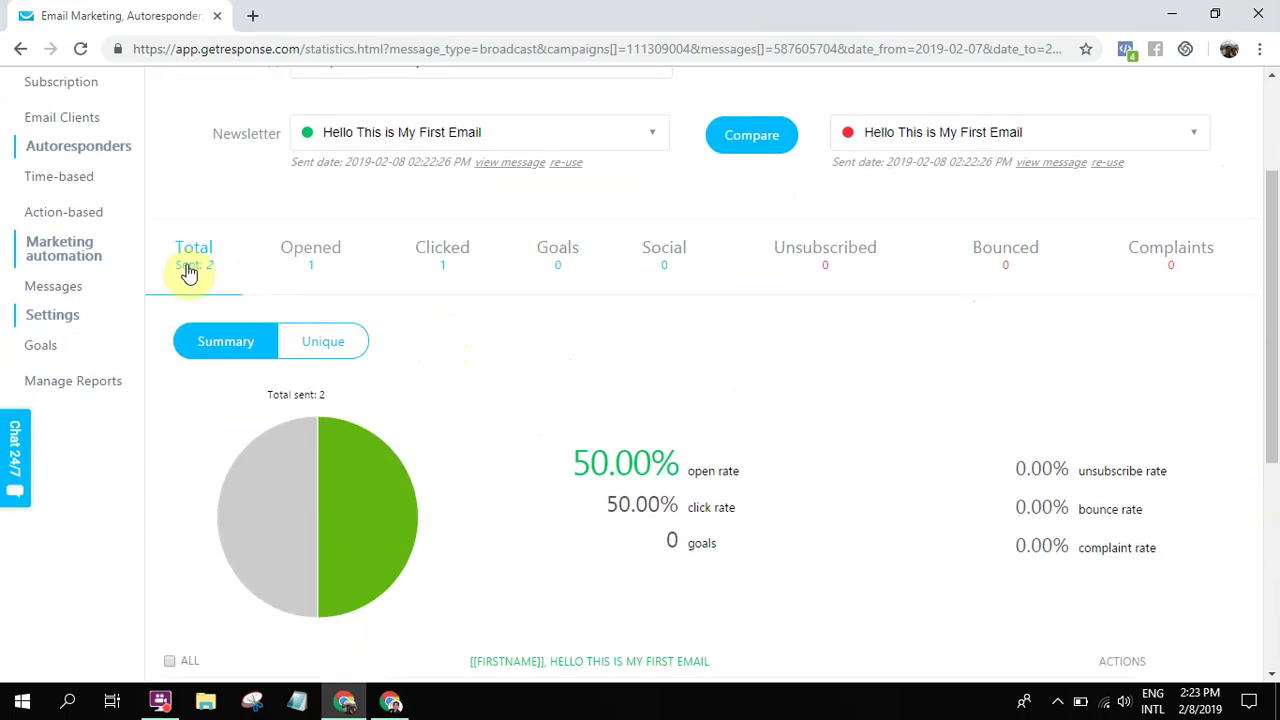
{"action": "scroll", "coordinate": [280, 280], "scroll_direction": "up", "scroll_amount": 2}
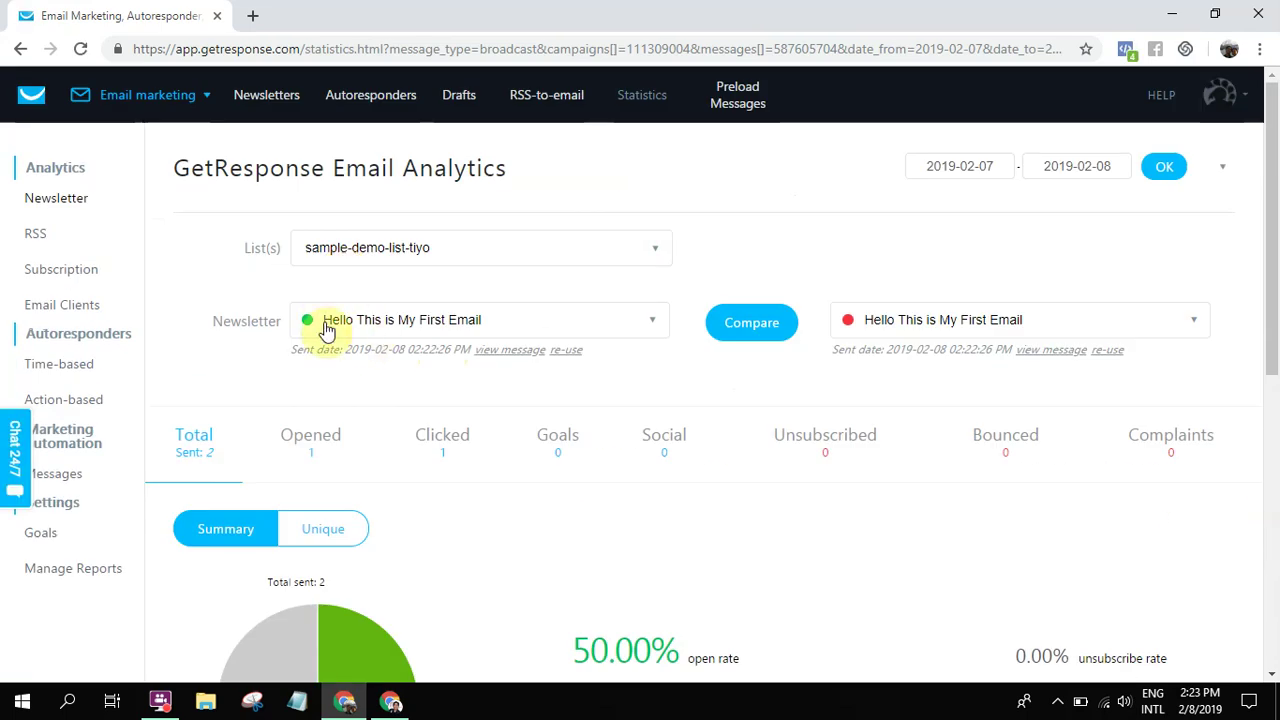
{"action": "scroll", "coordinate": [200, 322], "scroll_direction": "down", "scroll_amount": 2}
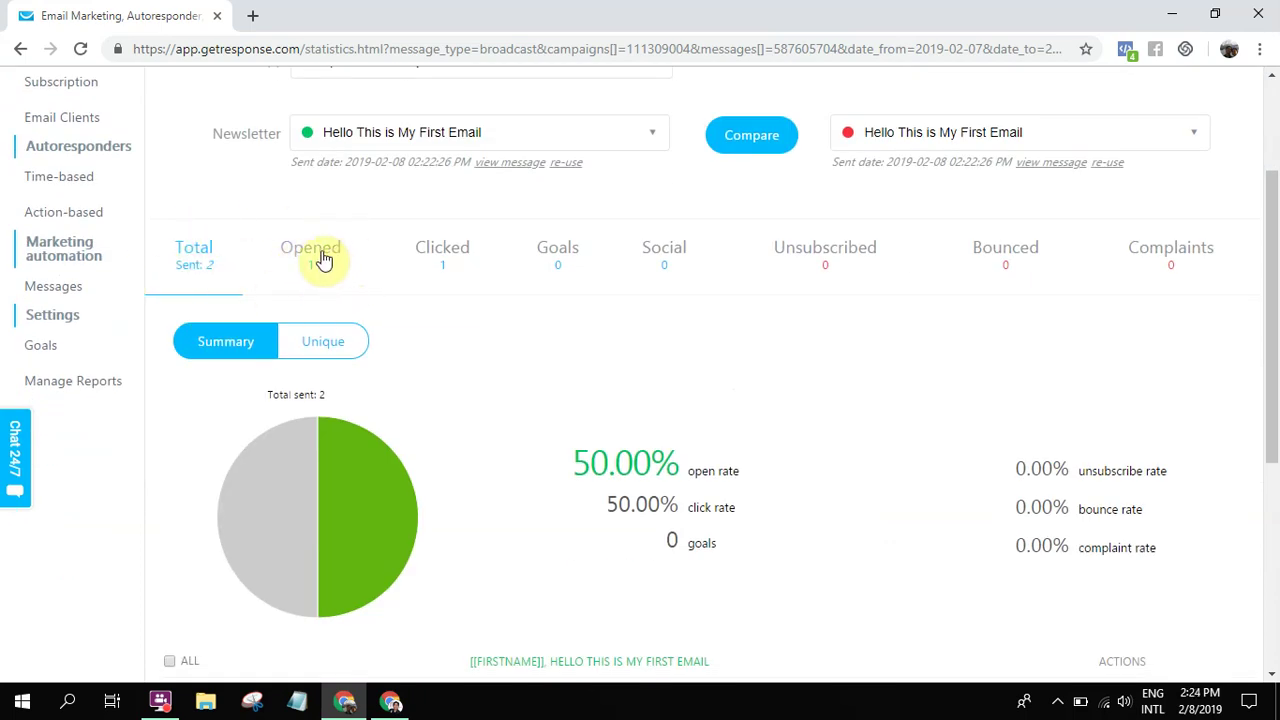
{"action": "scroll", "coordinate": [455, 285], "scroll_direction": "down", "scroll_amount": 2}
{"action": "scroll", "coordinate": [443, 286], "scroll_direction": "up", "scroll_amount": 1}
{"action": "scroll", "coordinate": [448, 293], "scroll_direction": "down", "scroll_amount": 2}
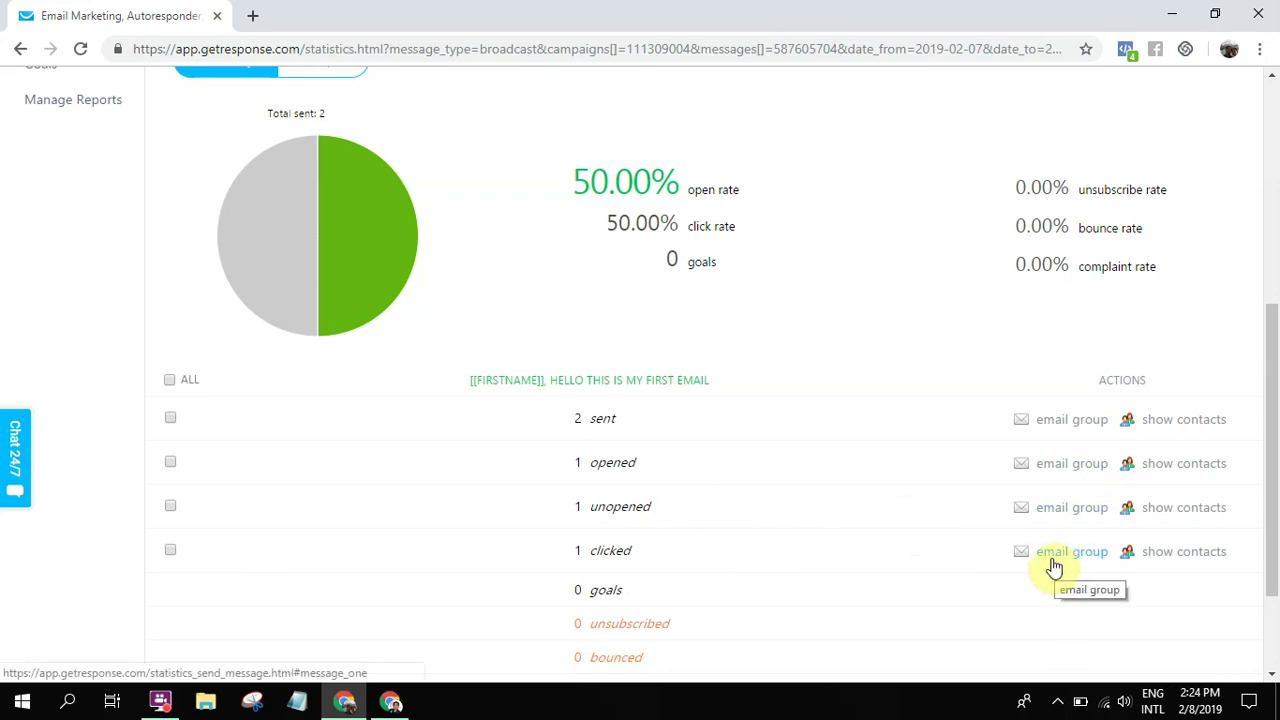
{"action": "left_click", "coordinate": [1188, 562]}
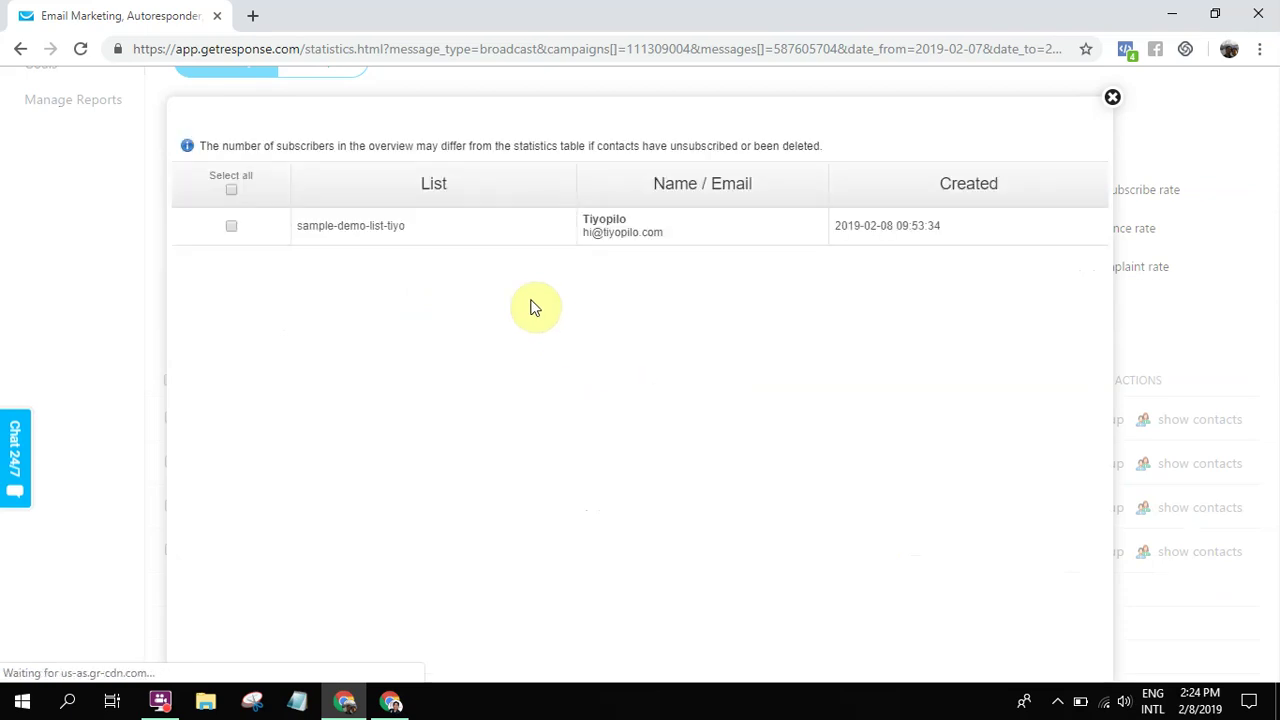
{"action": "left_click", "coordinate": [1112, 98]}
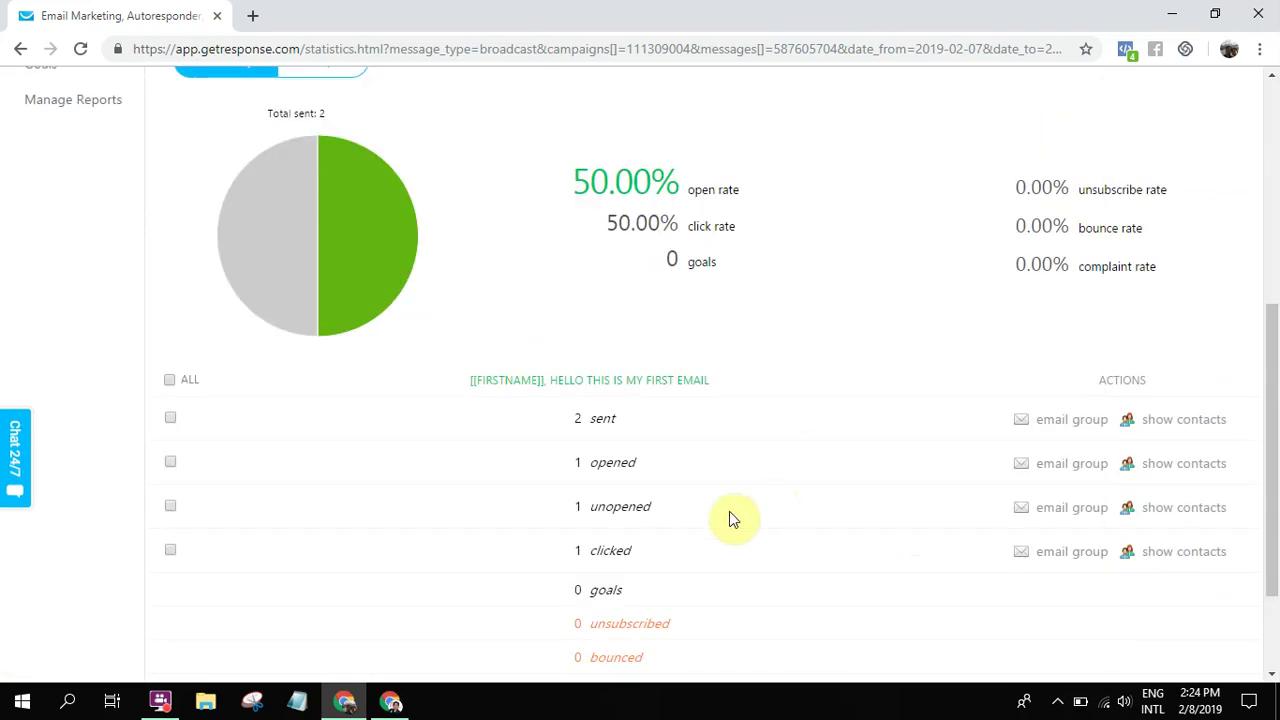
{"action": "left_click", "coordinate": [1173, 466]}
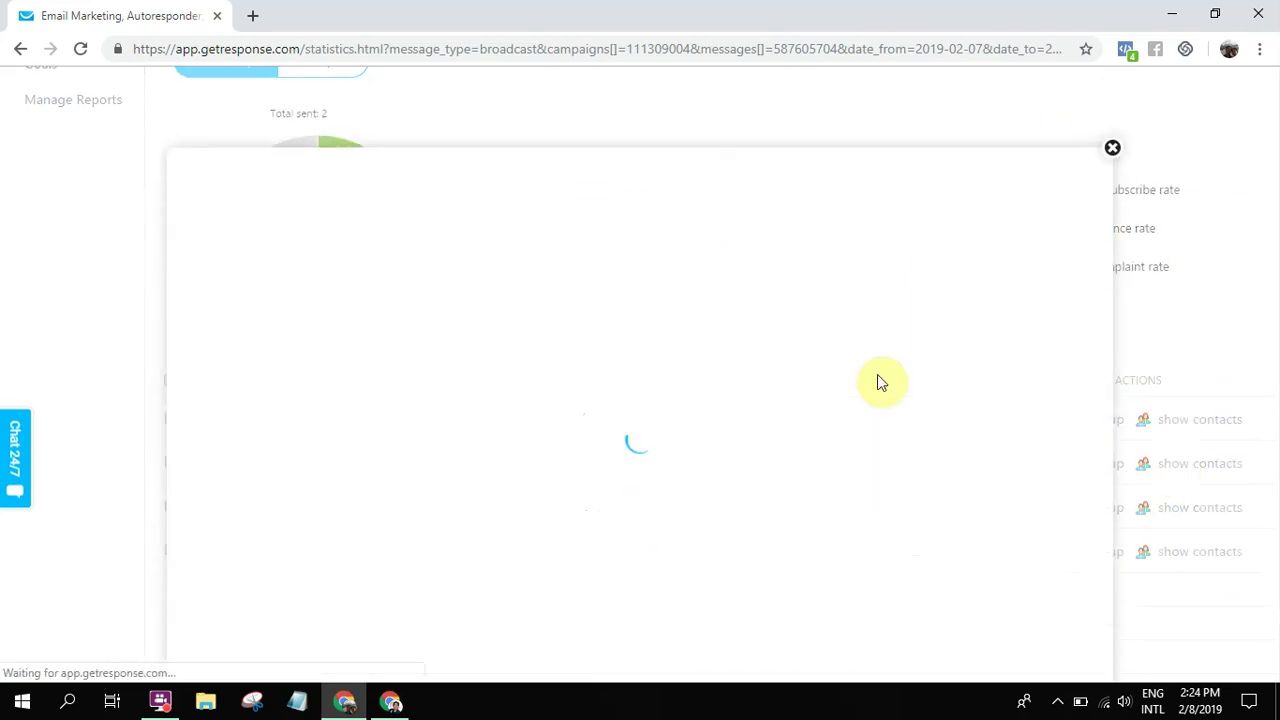
{"action": "scroll", "coordinate": [877, 383], "scroll_direction": "down", "scroll_amount": 1}
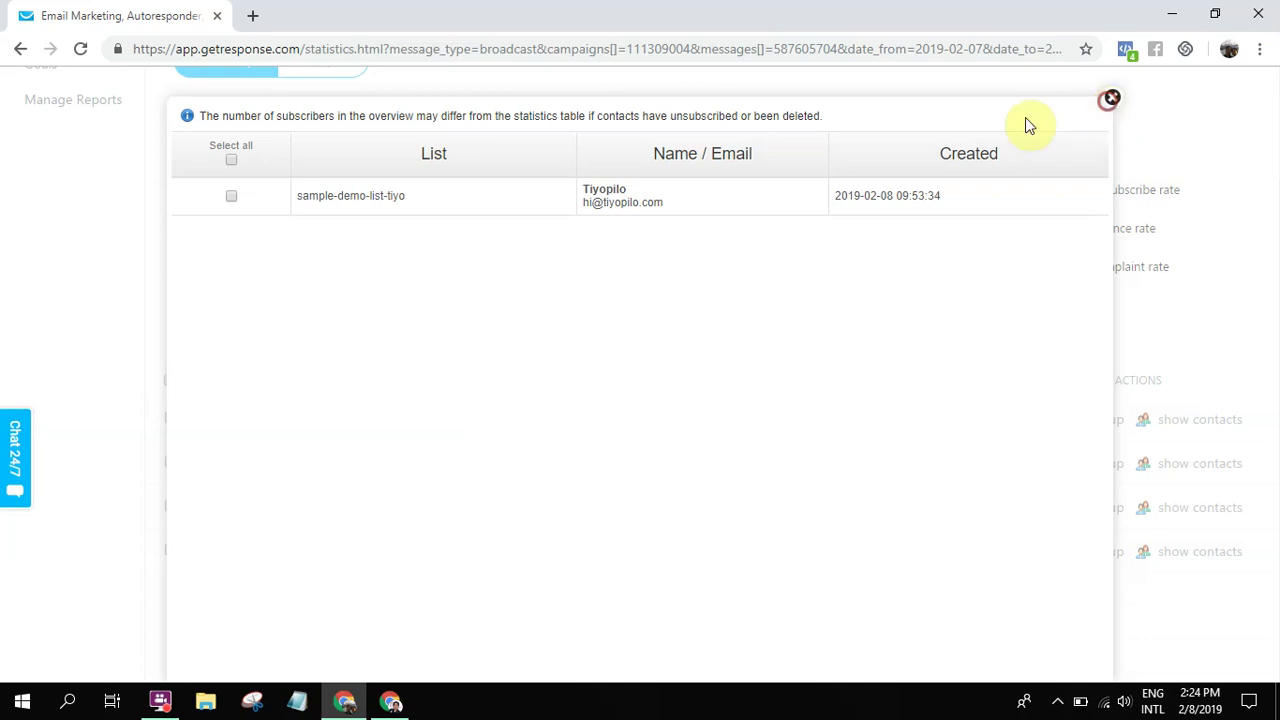
{"action": "left_click", "coordinate": [1112, 98]}
{"action": "scroll", "coordinate": [731, 409], "scroll_direction": "up", "scroll_amount": 5}
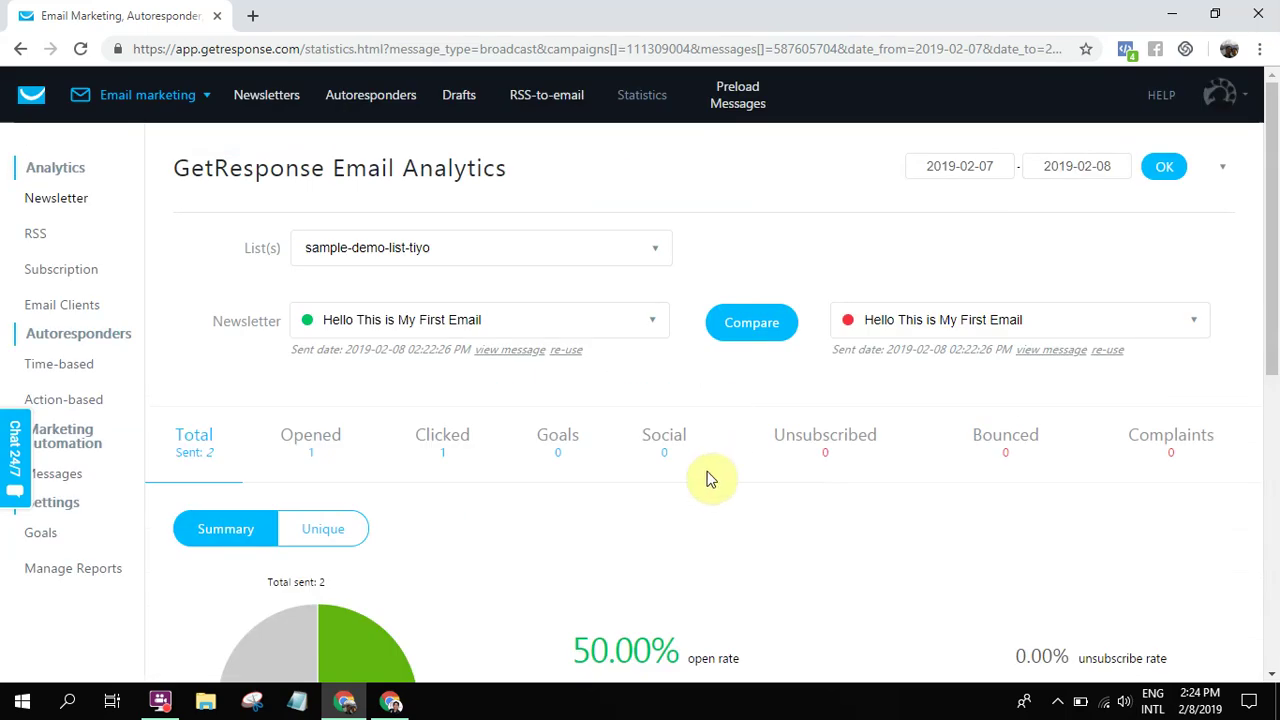